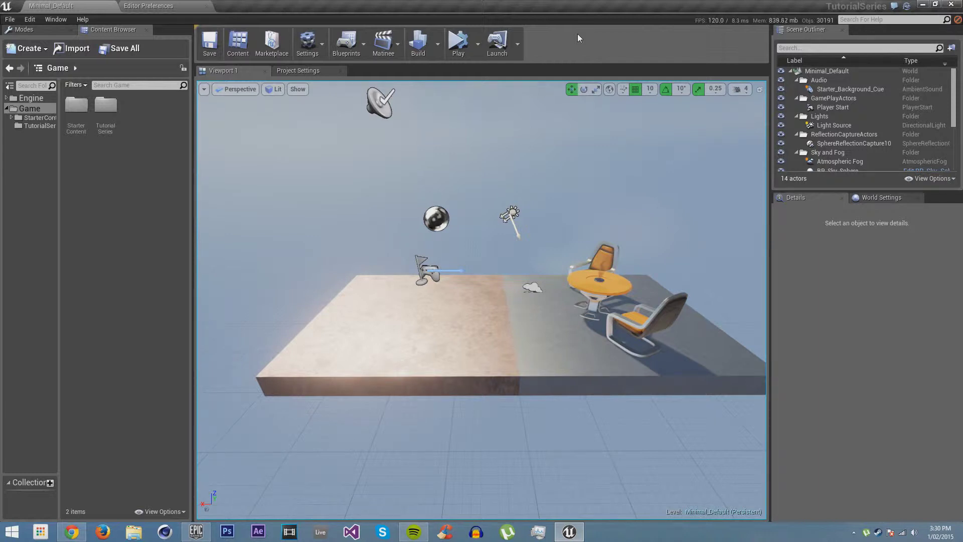
Step: Create a new level from the Default template
{"action": "left_click", "coordinate": [11, 19]}
{"action": "left_click", "coordinate": [40, 33]}
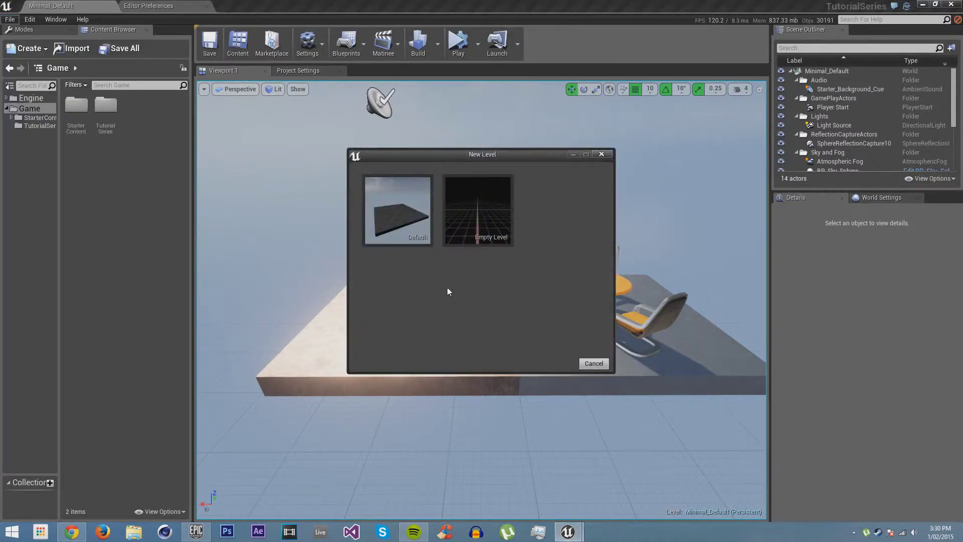
{"action": "left_click", "coordinate": [405, 241]}
Step: Delete the floor mesh and the Player Start from the new level
{"action": "left_click", "coordinate": [418, 274]}
{"action": "key", "text": "Delete"}
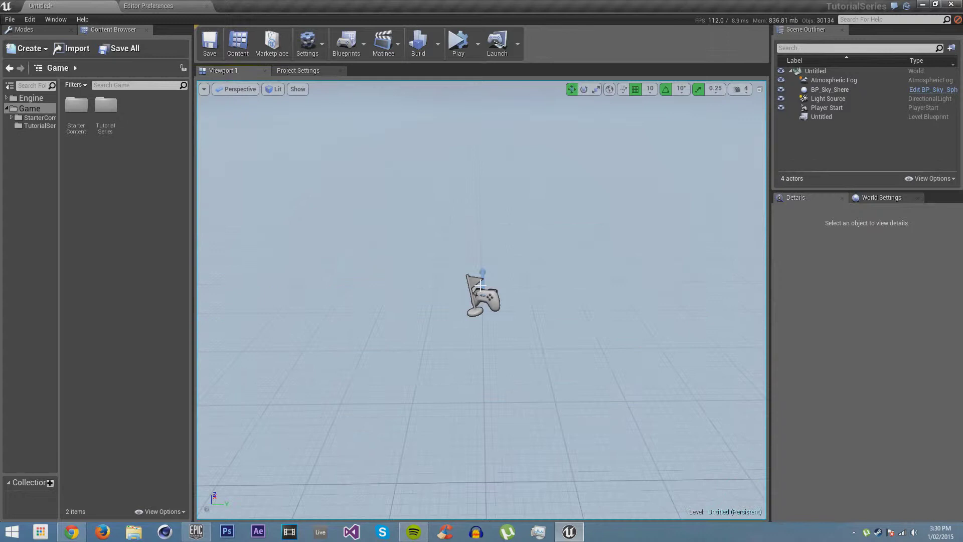
{"action": "left_click", "coordinate": [480, 291]}
{"action": "key", "text": "Delete"}
{"action": "mouse_move", "coordinate": [564, 297]}
{"action": "right_mouse_down"}
{"action": "mouse_move", "coordinate": [564, 246]}
{"action": "mouse_move", "coordinate": [571, 281]}
{"action": "right_mouse_up"}
{"action": "mouse_move", "coordinate": [447, 267]}
{"action": "right_mouse_down"}
{"action": "mouse_move", "coordinate": [389, 216]}
{"action": "mouse_move", "coordinate": [447, 253]}
{"action": "right_mouse_up"}
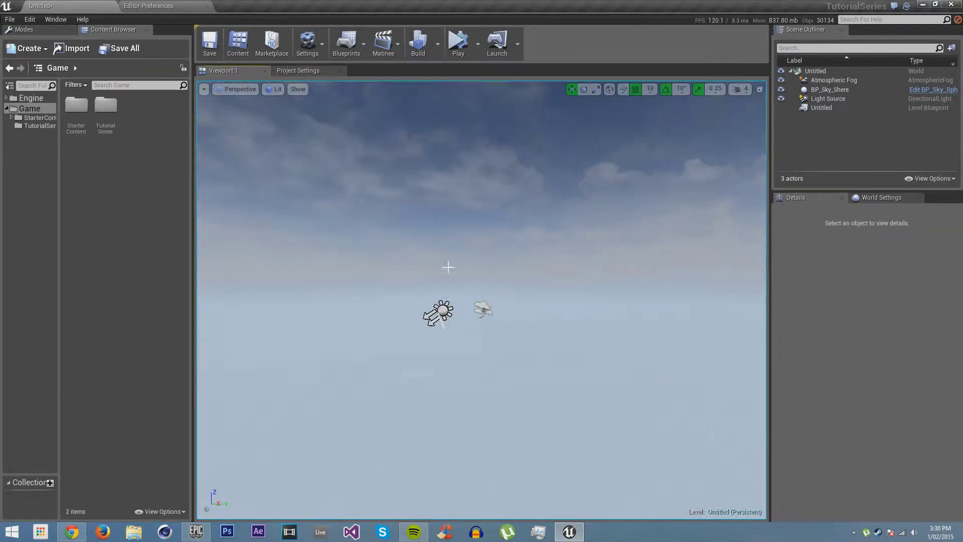
Step: Create a new landscape with a section size of 7×7 Quads and 8 × 8 components
{"action": "left_click", "coordinate": [42, 30]}
{"action": "left_click", "coordinate": [68, 49]}
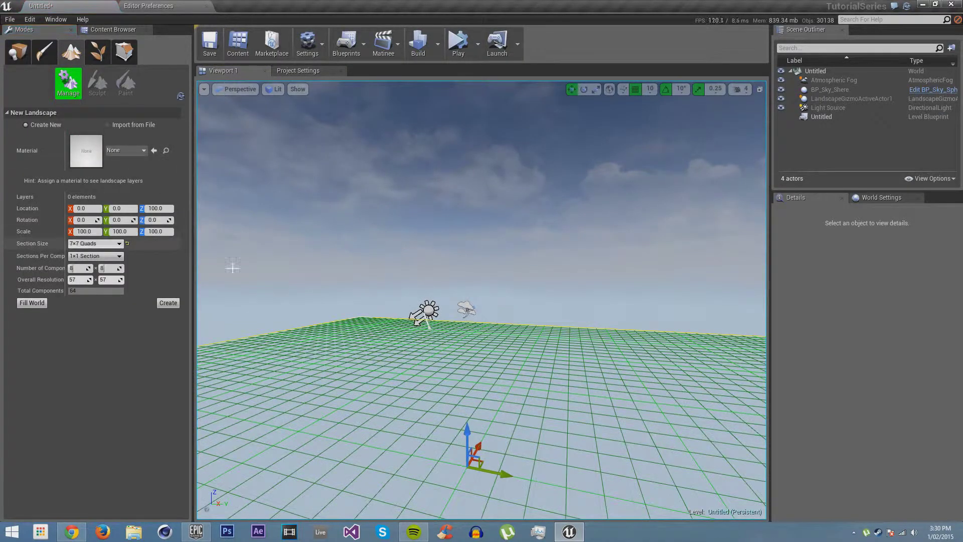
{"action": "right_click_drag", "start_coordinate": [232, 268], "coordinate": [273, 293]}
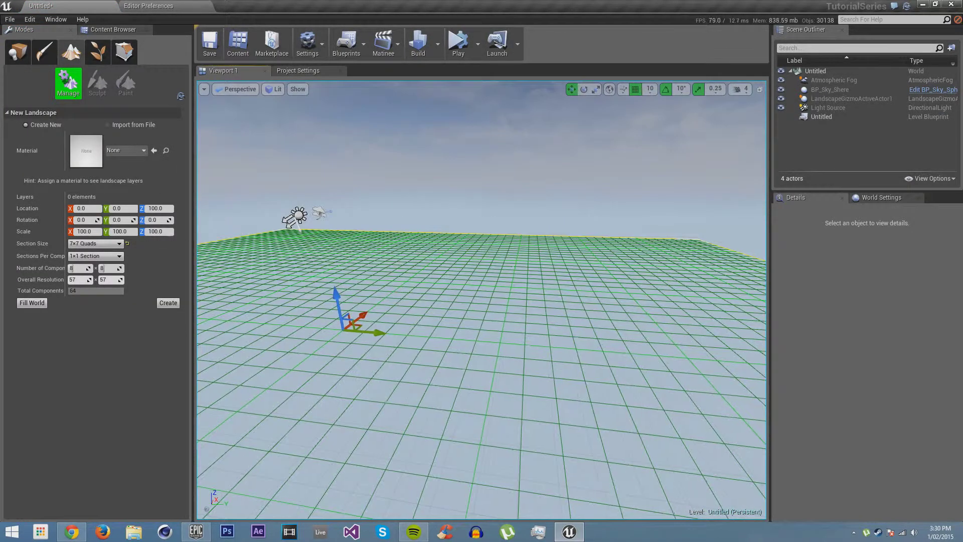
{"action": "left_click", "coordinate": [96, 243]}
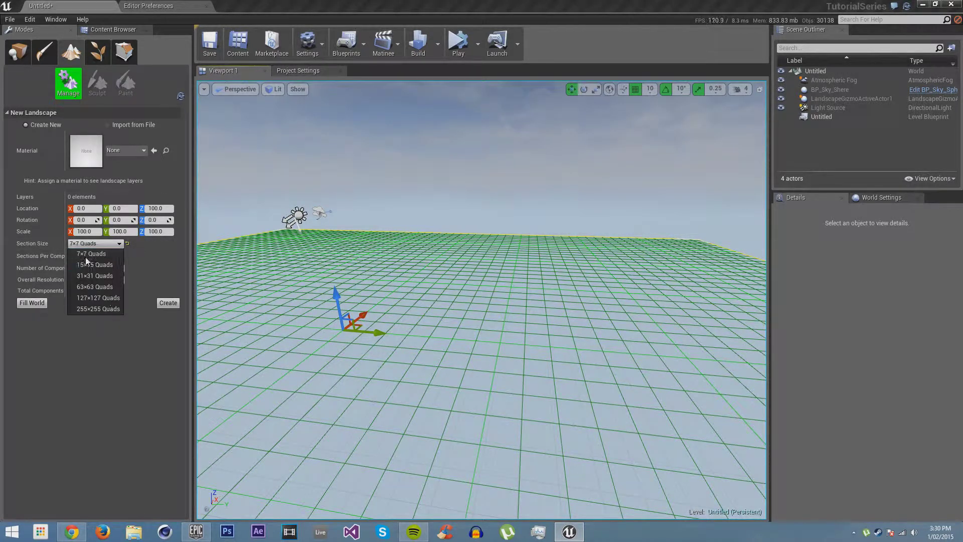
{"action": "left_click", "coordinate": [91, 253]}
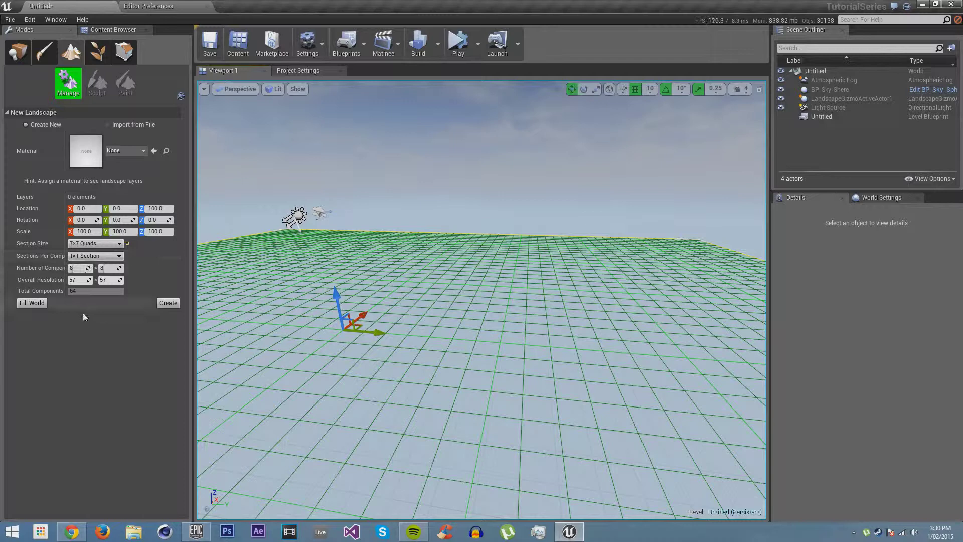
{"action": "left_click", "coordinate": [172, 306]}
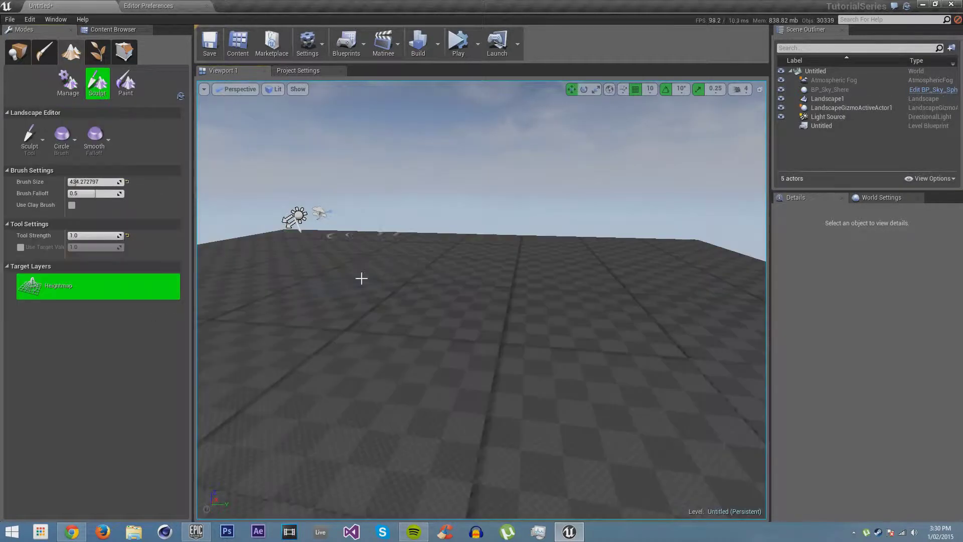
Step: Reset the Light Source's scale to its default of 1.0 and make its mobility Movable
{"action": "mouse_move", "coordinate": [416, 266]}
{"action": "right_mouse_down"}
{"action": "mouse_move", "coordinate": [421, 346]}
{"action": "mouse_move", "coordinate": [425, 301]}
{"action": "mouse_move", "coordinate": [352, 304]}
{"action": "mouse_move", "coordinate": [422, 324]}
{"action": "mouse_move", "coordinate": [436, 361]}
{"action": "mouse_move", "coordinate": [451, 346]}
{"action": "mouse_move", "coordinate": [465, 253]}
{"action": "right_mouse_up"}
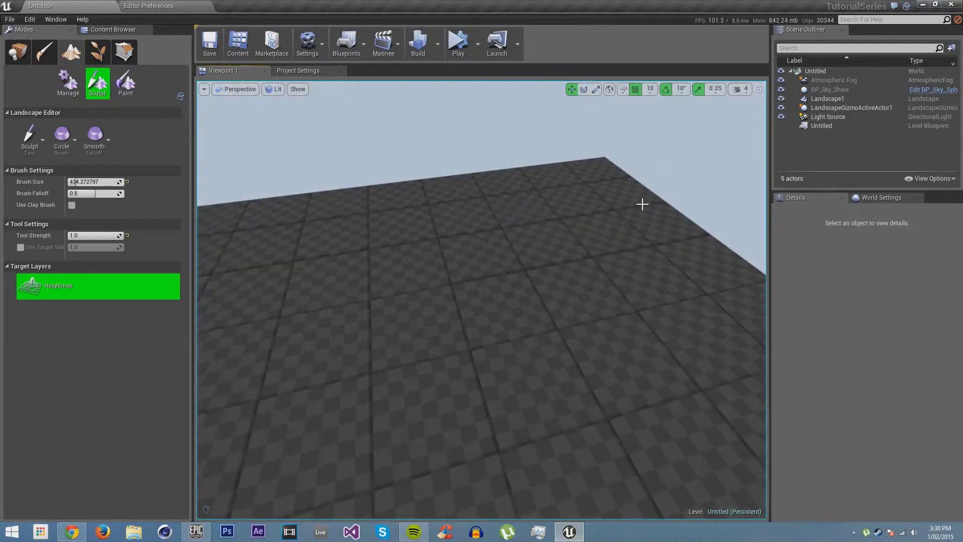
{"action": "left_click", "coordinate": [842, 117]}
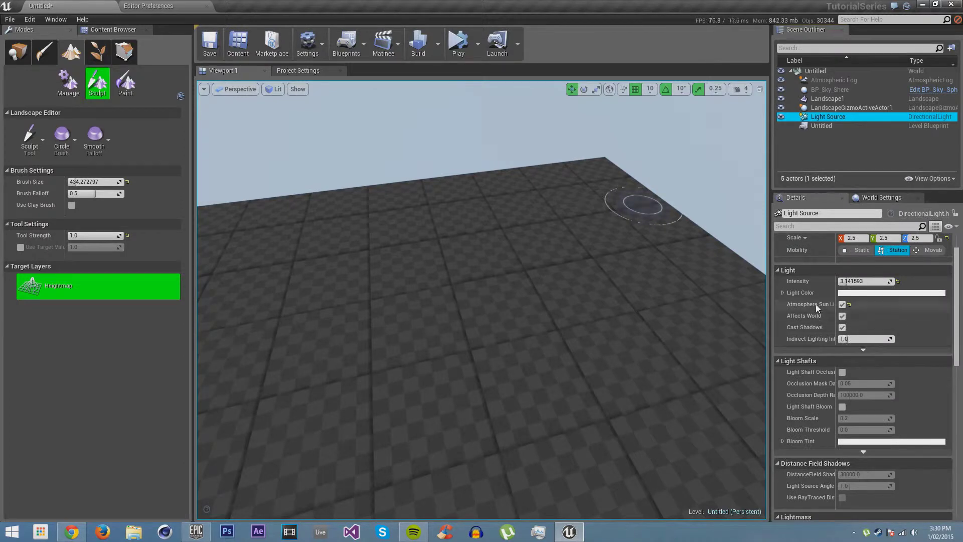
{"action": "scroll", "coordinate": [955, 292], "scroll_direction": "up", "scroll_amount": 2}
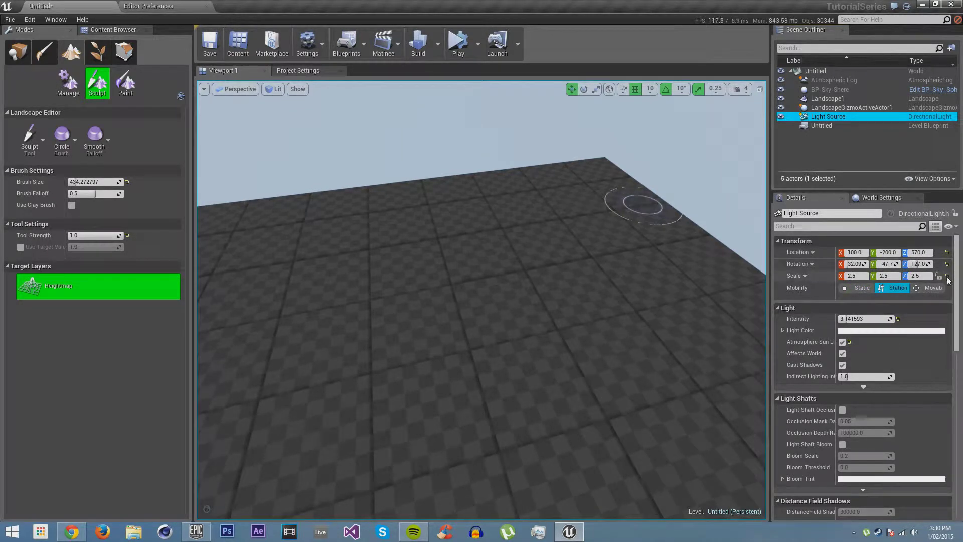
{"action": "left_click", "coordinate": [947, 276]}
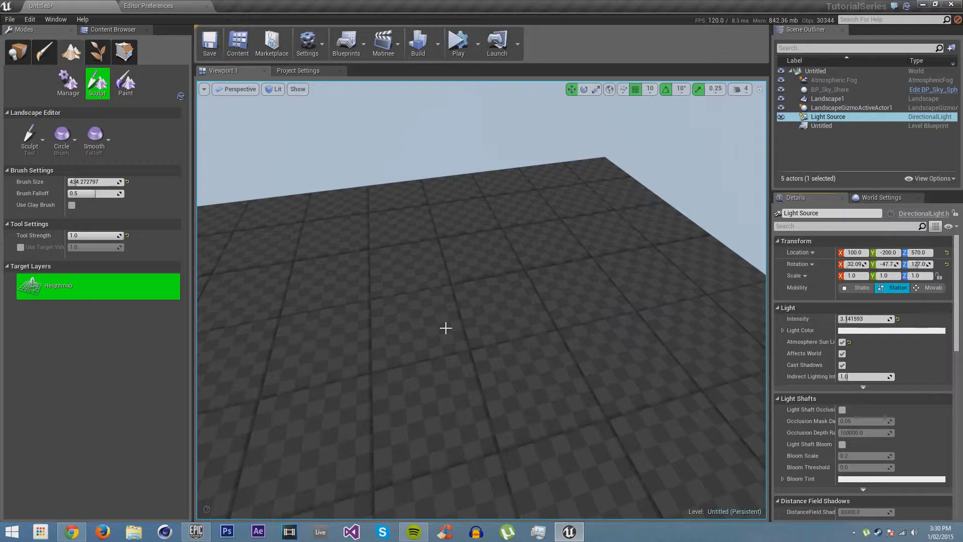
{"action": "left_click", "coordinate": [932, 288]}
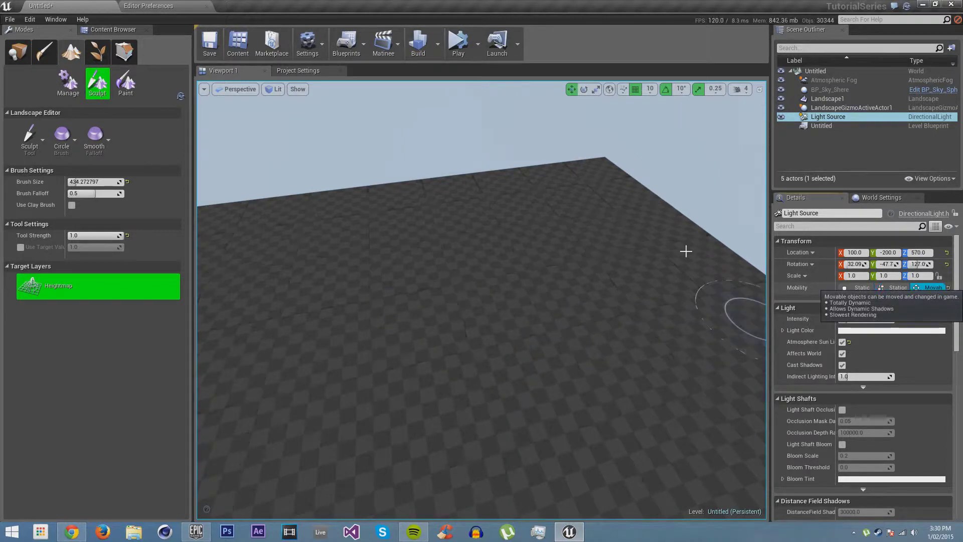
{"action": "right_click_drag", "start_coordinate": [452, 240], "coordinate": [511, 220]}
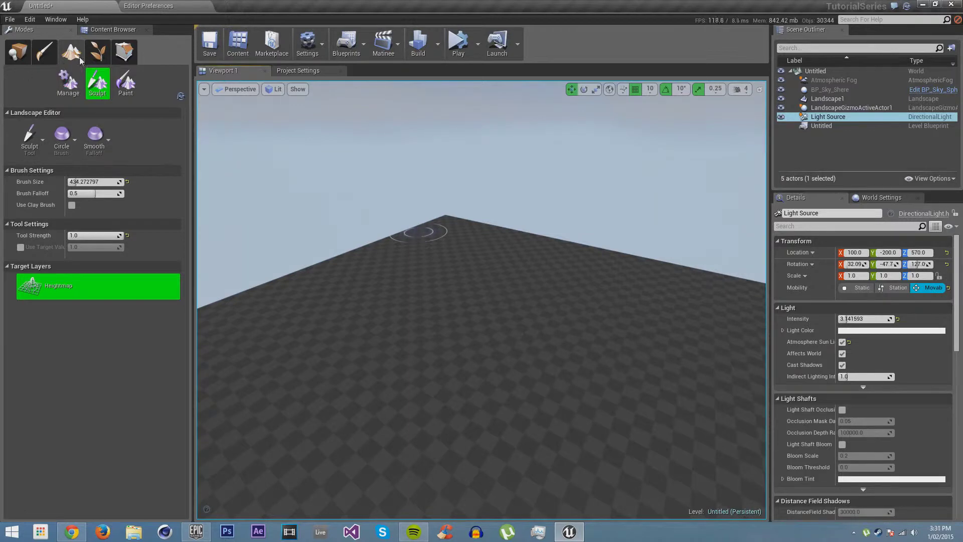
{"action": "left_click", "coordinate": [63, 91]}
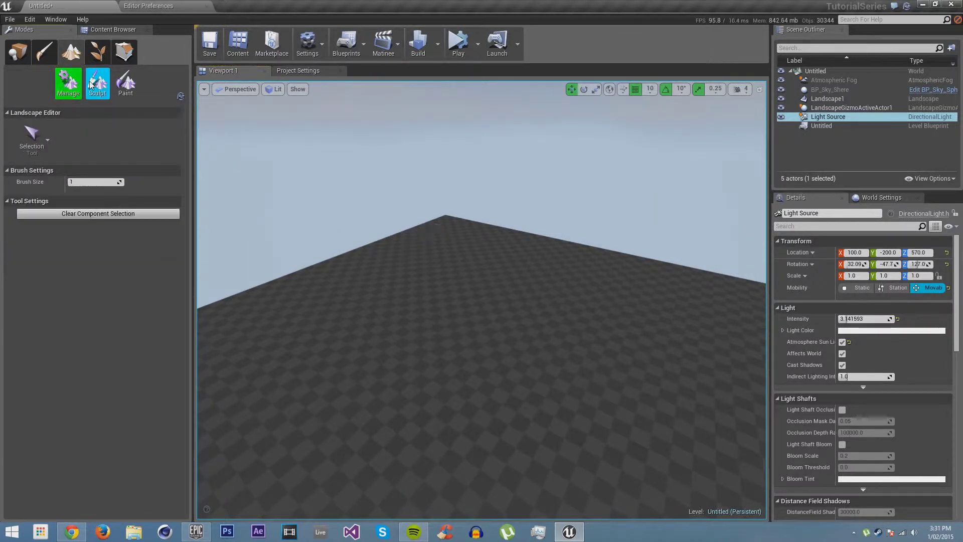
{"action": "left_click", "coordinate": [25, 146]}
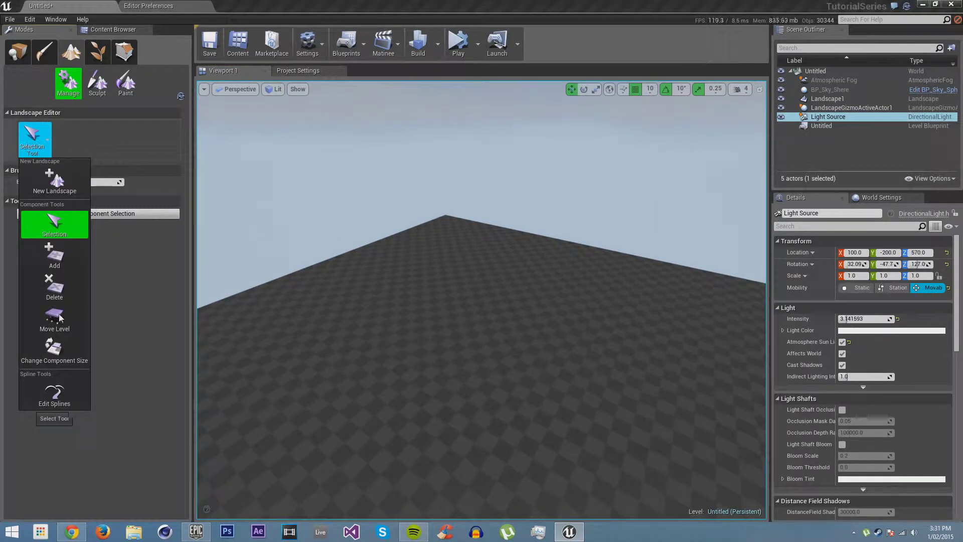
{"action": "left_click", "coordinate": [46, 131]}
Step: Choose the Noise sculpting tool for the landscape, with a brush size of 2048 and a noise scale of 84
{"action": "left_click", "coordinate": [97, 83]}
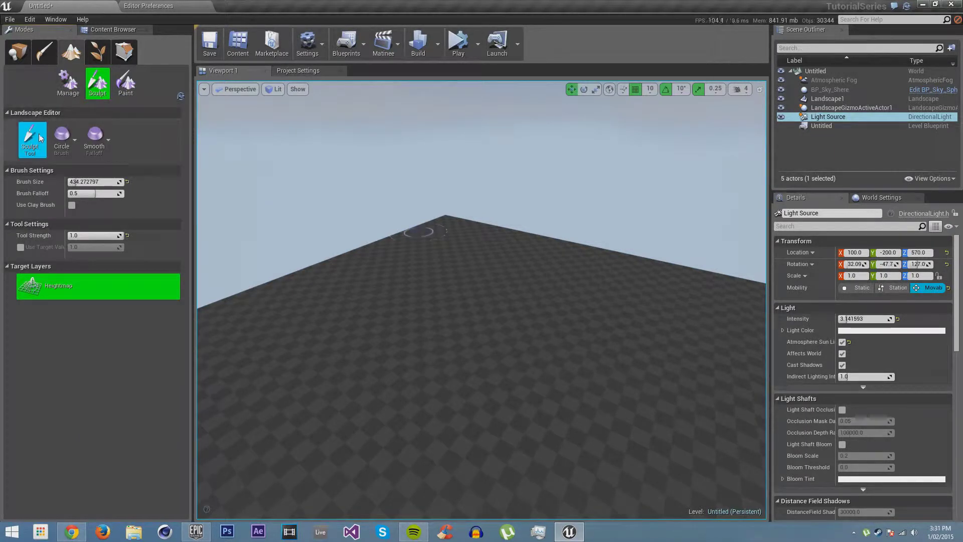
{"action": "left_click", "coordinate": [40, 137]}
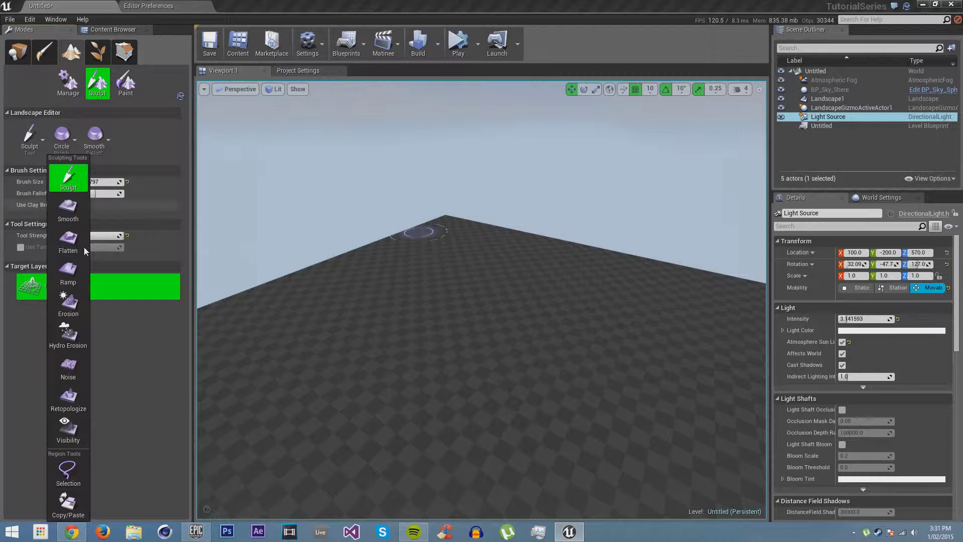
{"action": "left_click", "coordinate": [68, 366]}
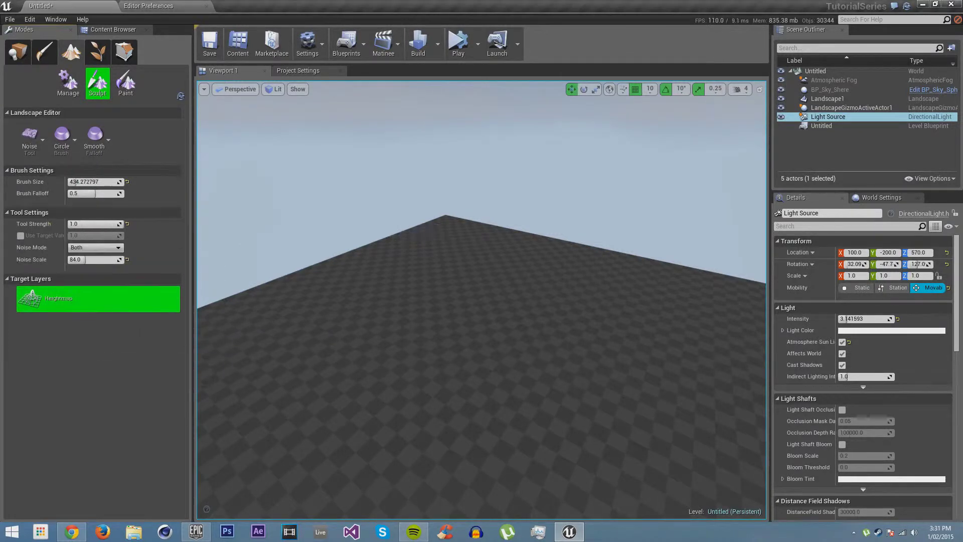
{"action": "mouse_move", "coordinate": [321, 279]}
{"action": "right_mouse_down"}
{"action": "mouse_move", "coordinate": [381, 321]}
{"action": "mouse_move", "coordinate": [374, 314]}
{"action": "right_mouse_up"}
{"action": "left_click", "coordinate": [93, 182]}
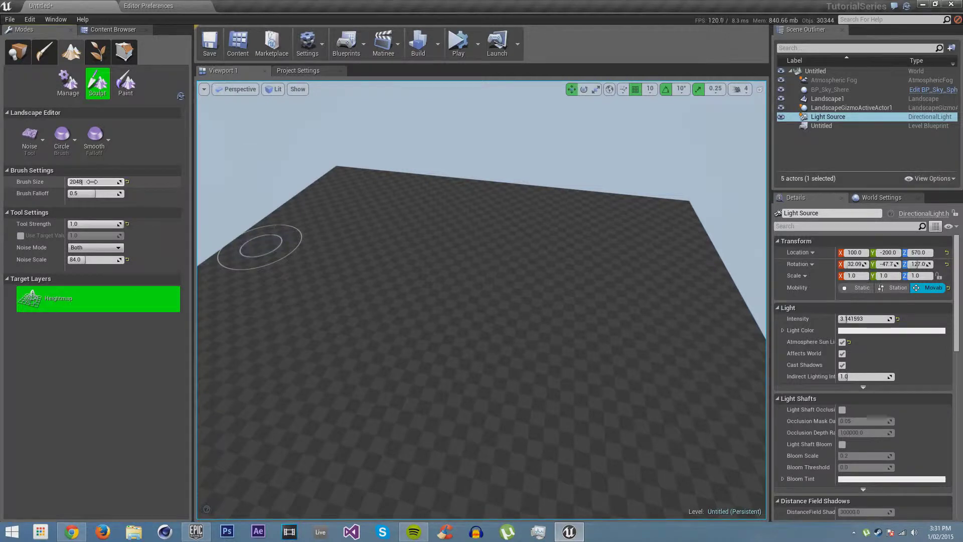
{"action": "left_click", "coordinate": [92, 182]}
{"action": "type", "text": "2048"}
{"action": "key", "text": "Return"}
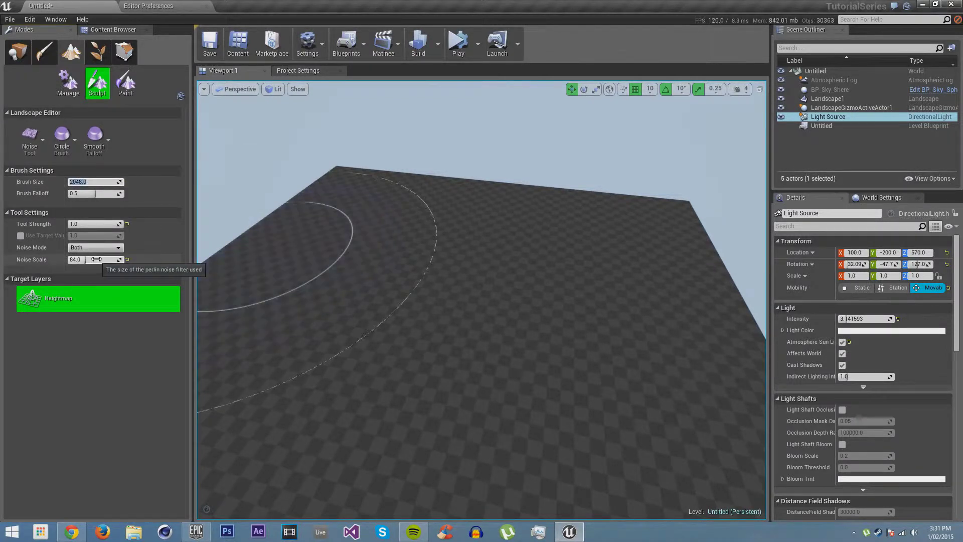
{"action": "left_click", "coordinate": [97, 260]}
{"action": "type", "text": "84"}
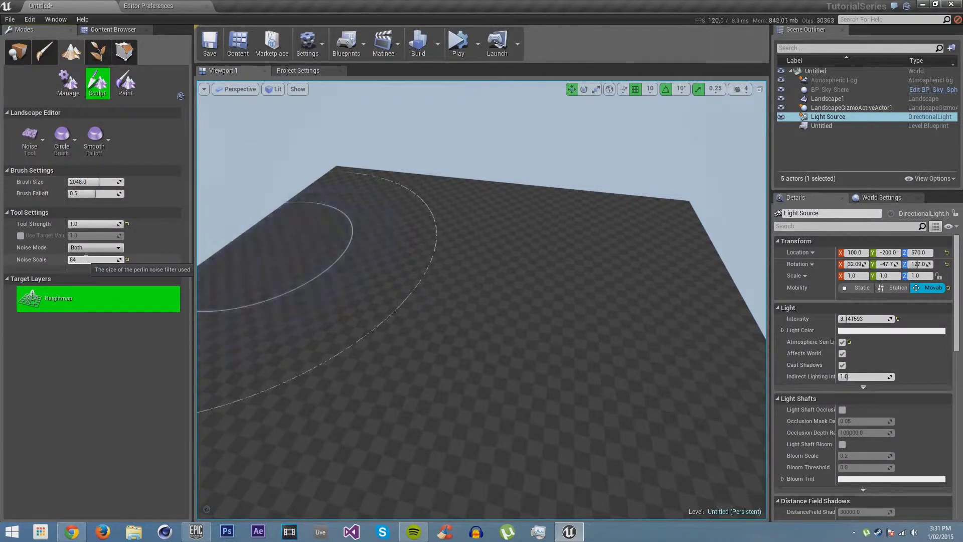
{"action": "key", "text": "Return"}
Step: Try a noise stroke across the landscape at tool strength 1.0 and undo it
{"action": "key", "text": "s"}
{"action": "mouse_move", "coordinate": [462, 253]}
{"action": "right_mouse_down"}
{"action": "mouse_move", "coordinate": [446, 296]}
{"action": "mouse_move", "coordinate": [454, 241]}
{"action": "mouse_move", "coordinate": [462, 252]}
{"action": "right_mouse_up"}
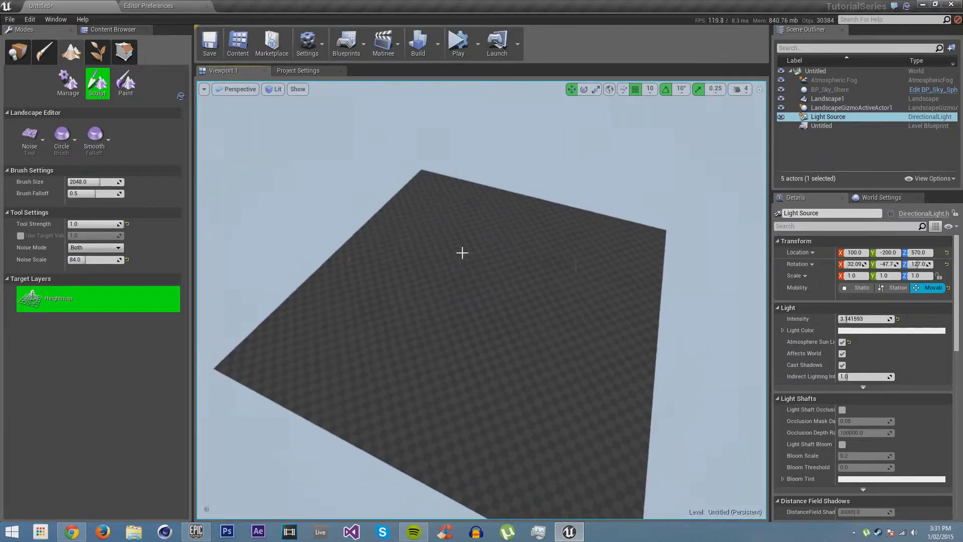
{"action": "right_click_drag", "start_coordinate": [536, 260], "coordinate": [545, 281]}
{"action": "key", "text": "w"}
{"action": "right_click_drag", "start_coordinate": [371, 266], "coordinate": [452, 241]}
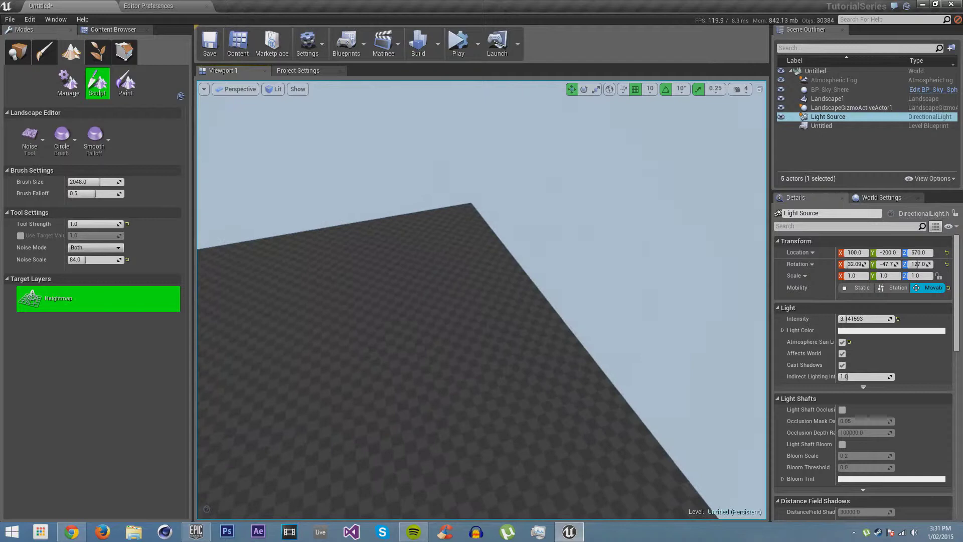
{"action": "right_click_drag", "start_coordinate": [326, 233], "coordinate": [392, 248]}
{"action": "mouse_move", "coordinate": [391, 247]}
{"action": "left_mouse_down"}
{"action": "mouse_move", "coordinate": [383, 311]}
{"action": "mouse_move", "coordinate": [511, 314]}
{"action": "mouse_move", "coordinate": [431, 338]}
{"action": "left_mouse_up"}
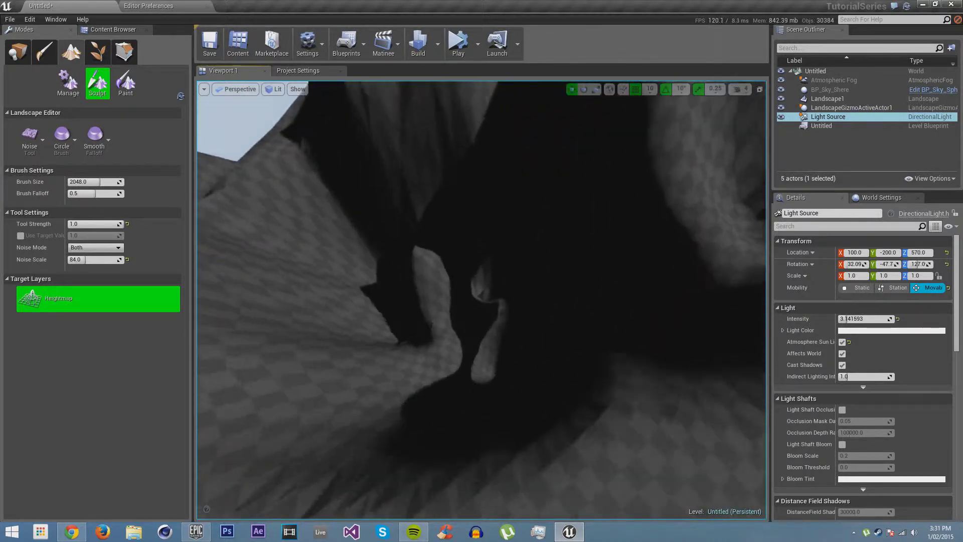
{"action": "mouse_move", "coordinate": [432, 337]}
{"action": "right_mouse_down"}
{"action": "mouse_move", "coordinate": [446, 352]}
{"action": "mouse_move", "coordinate": [434, 326]}
{"action": "mouse_move", "coordinate": [434, 281]}
{"action": "mouse_move", "coordinate": [452, 281]}
{"action": "right_mouse_up"}
{"action": "key", "text": "s"}
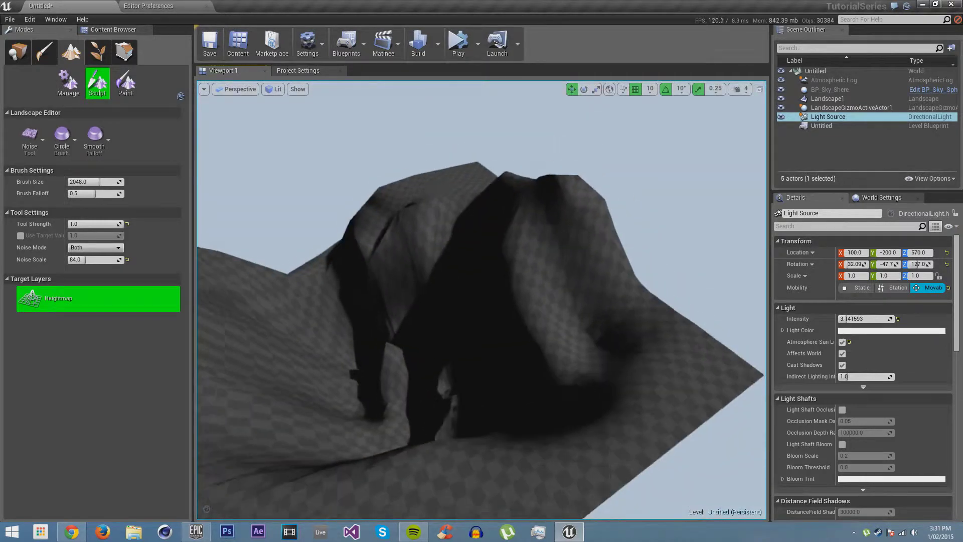
{"action": "right_click_drag", "start_coordinate": [407, 326], "coordinate": [436, 335]}
{"action": "key", "text": "ctrl+z"}
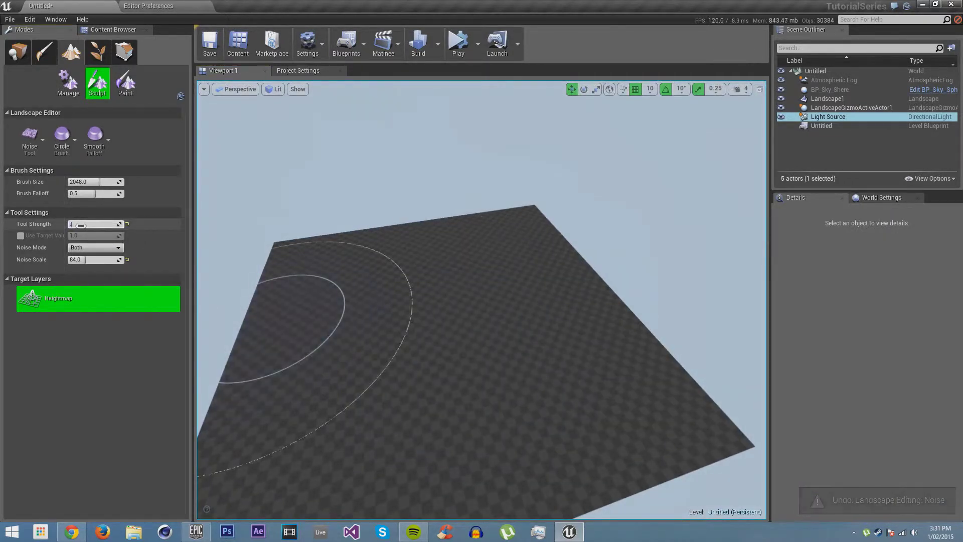
Step: Lower the Noise tool's strength to 0.2 and sculpt hills and valleys across the landscape
{"action": "mouse_move", "coordinate": [333, 337]}
{"action": "left_mouse_down"}
{"action": "mouse_move", "coordinate": [419, 250]}
{"action": "mouse_move", "coordinate": [580, 339]}
{"action": "mouse_move", "coordinate": [652, 311]}
{"action": "left_mouse_up"}
{"action": "key", "text": "w"}
{"action": "mouse_move", "coordinate": [652, 311]}
{"action": "right_mouse_down"}
{"action": "mouse_move", "coordinate": [697, 314]}
{"action": "mouse_move", "coordinate": [665, 266]}
{"action": "mouse_move", "coordinate": [712, 271]}
{"action": "mouse_move", "coordinate": [757, 253]}
{"action": "mouse_move", "coordinate": [838, 266]}
{"action": "right_mouse_up"}
{"action": "right_click_drag", "start_coordinate": [592, 346], "coordinate": [597, 311]}
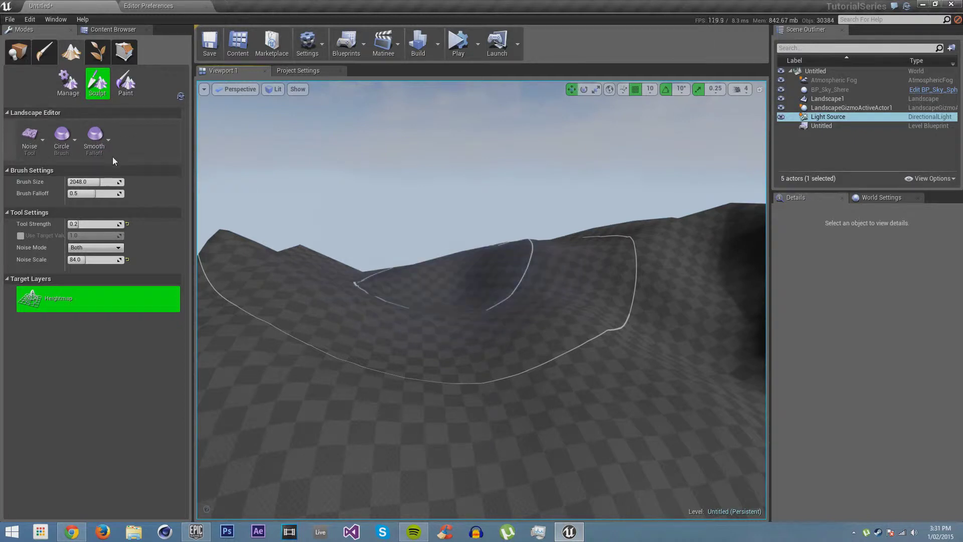
Step: Erode the landscape's hills using the Erosion tool at a strength of 0.1
{"action": "left_click", "coordinate": [30, 138]}
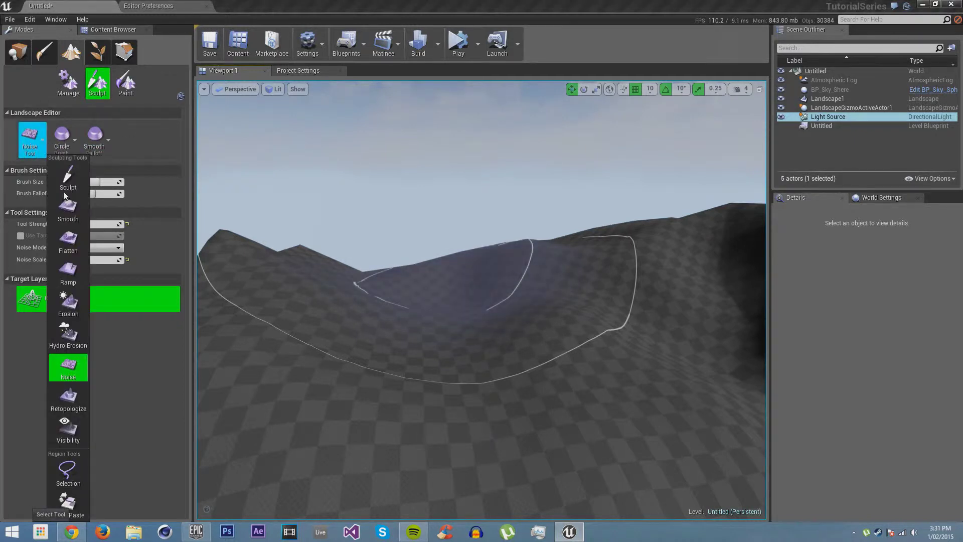
{"action": "left_click", "coordinate": [68, 302]}
{"action": "right_click_drag", "start_coordinate": [255, 282], "coordinate": [346, 279]}
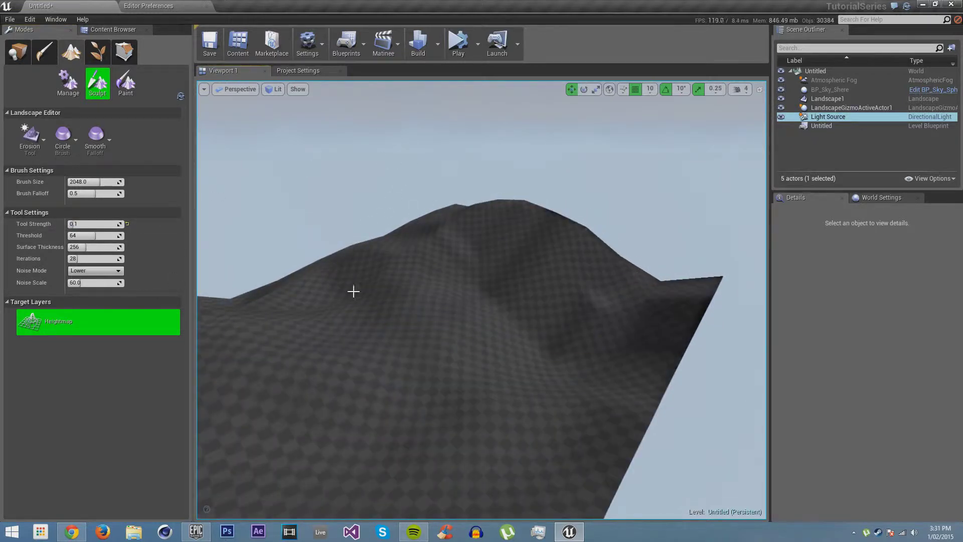
{"action": "right_click_drag", "start_coordinate": [423, 396], "coordinate": [464, 381]}
{"action": "mouse_move", "coordinate": [303, 336]}
{"action": "right_mouse_down"}
{"action": "mouse_move", "coordinate": [307, 357]}
{"action": "mouse_move", "coordinate": [303, 336]}
{"action": "right_mouse_up"}
Step: Apply Hydro Erosion to the slopes and edges of the landscape at a tool strength of 0.1
{"action": "left_click", "coordinate": [36, 147]}
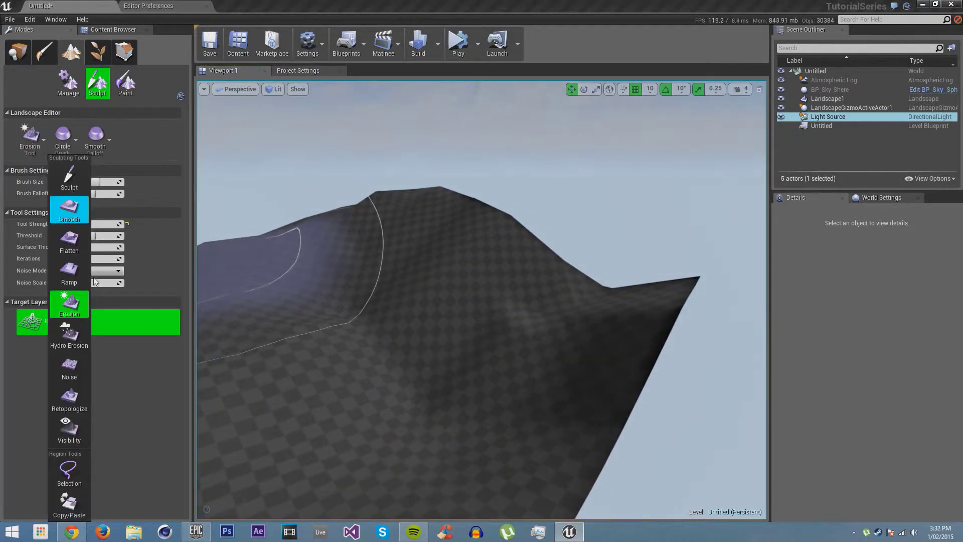
{"action": "left_click", "coordinate": [78, 334]}
{"action": "right_click_drag", "start_coordinate": [610, 377], "coordinate": [374, 282]}
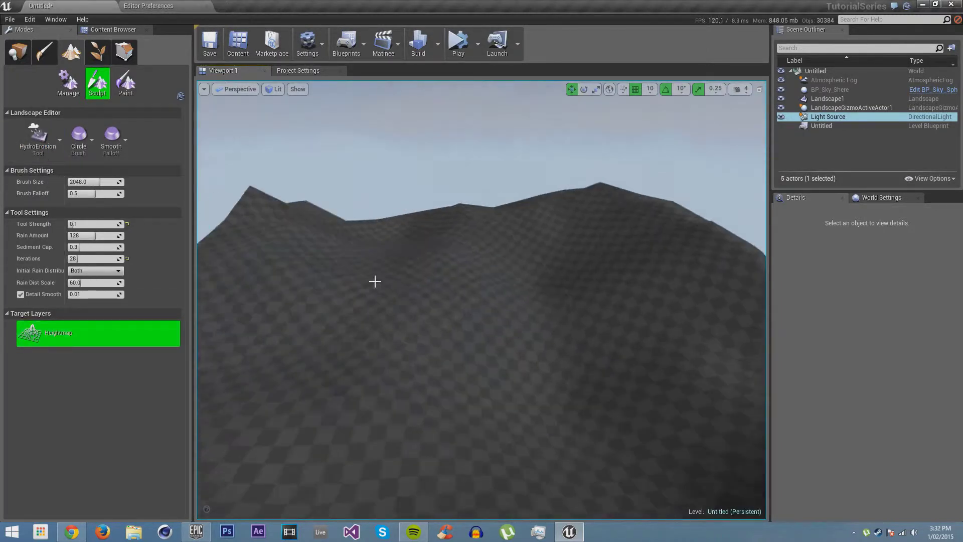
{"action": "mouse_move", "coordinate": [444, 251]}
{"action": "right_mouse_down"}
{"action": "mouse_move", "coordinate": [482, 276]}
{"action": "mouse_move", "coordinate": [541, 271]}
{"action": "mouse_move", "coordinate": [562, 225]}
{"action": "right_mouse_up"}
{"action": "right_click_drag", "start_coordinate": [482, 276], "coordinate": [702, 296]}
{"action": "right_click_drag", "start_coordinate": [482, 301], "coordinate": [717, 326]}
{"action": "right_click_drag", "start_coordinate": [464, 234], "coordinate": [486, 247]}
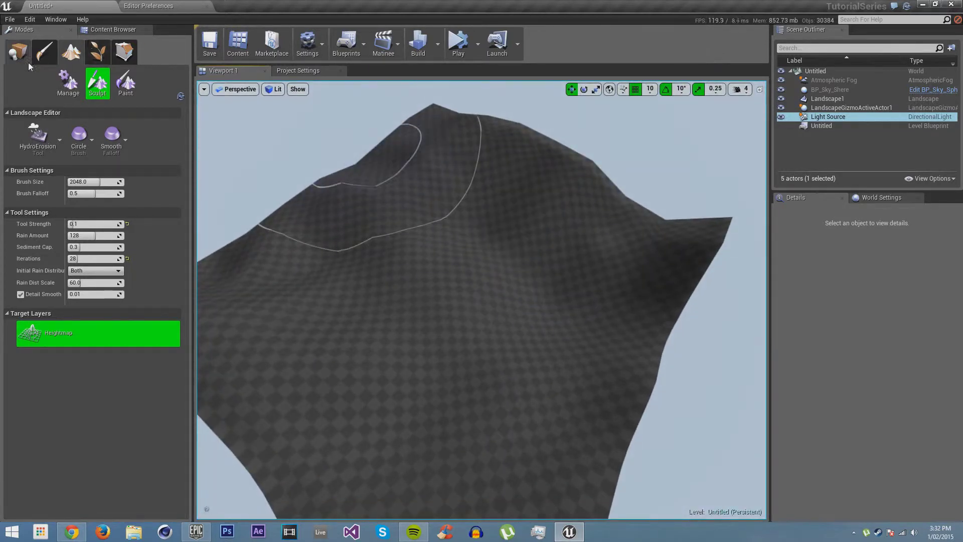
Step: Create a material named LandscapeTut in the TutorialSeries folder and open it in a maximized material editor
{"action": "left_click", "coordinate": [90, 31]}
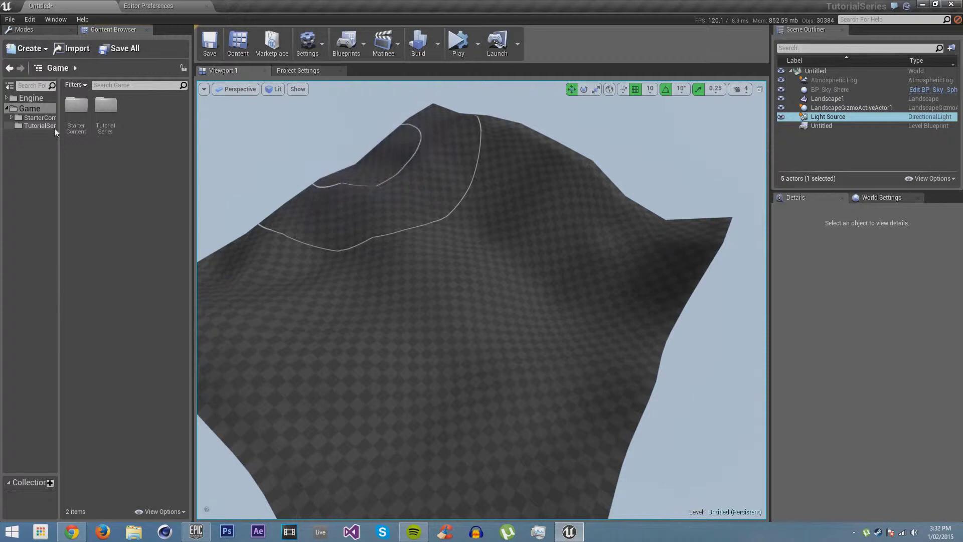
{"action": "right_click", "coordinate": [118, 318]}
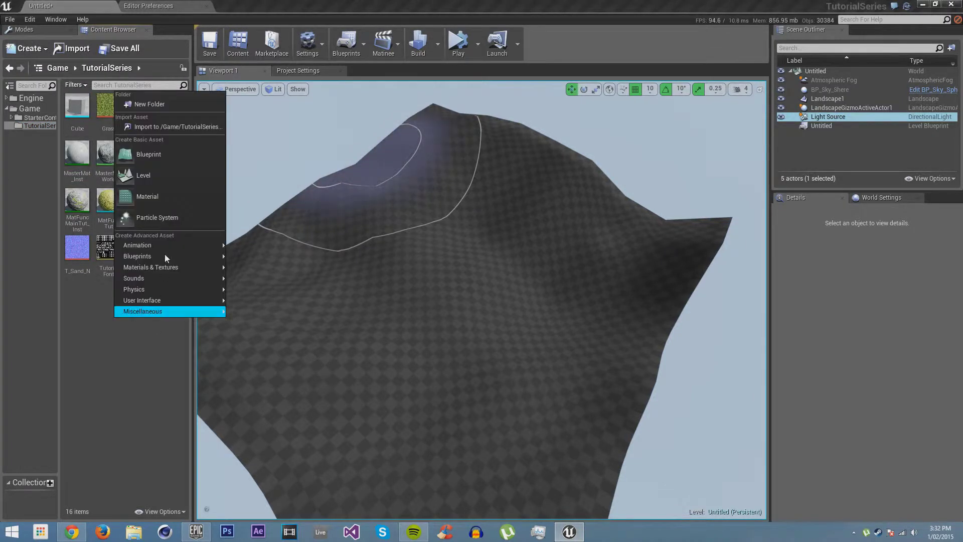
{"action": "left_click", "coordinate": [170, 195]}
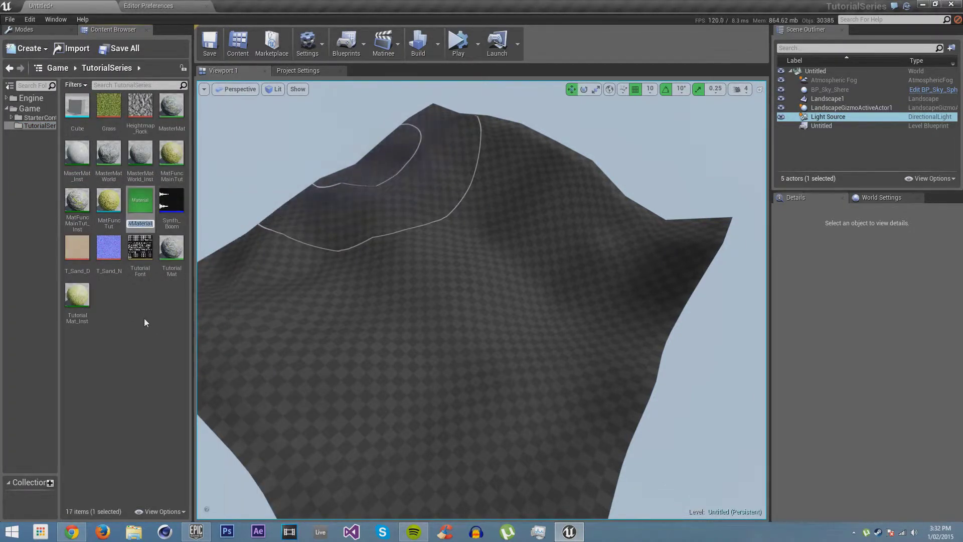
{"action": "type", "text": "LandscapeTut"}
{"action": "key", "text": "Return"}
{"action": "double_click", "coordinate": [171, 108]}
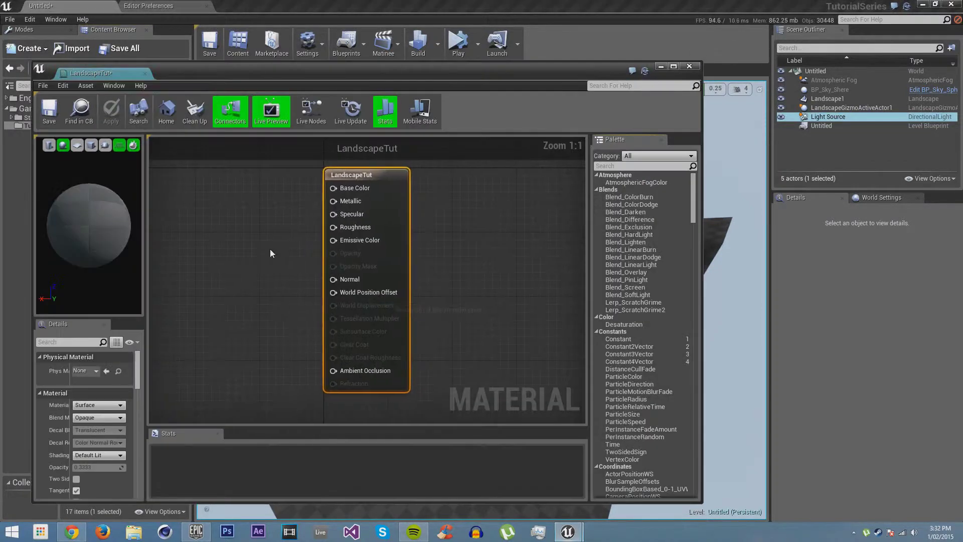
{"action": "left_click", "coordinate": [673, 67]}
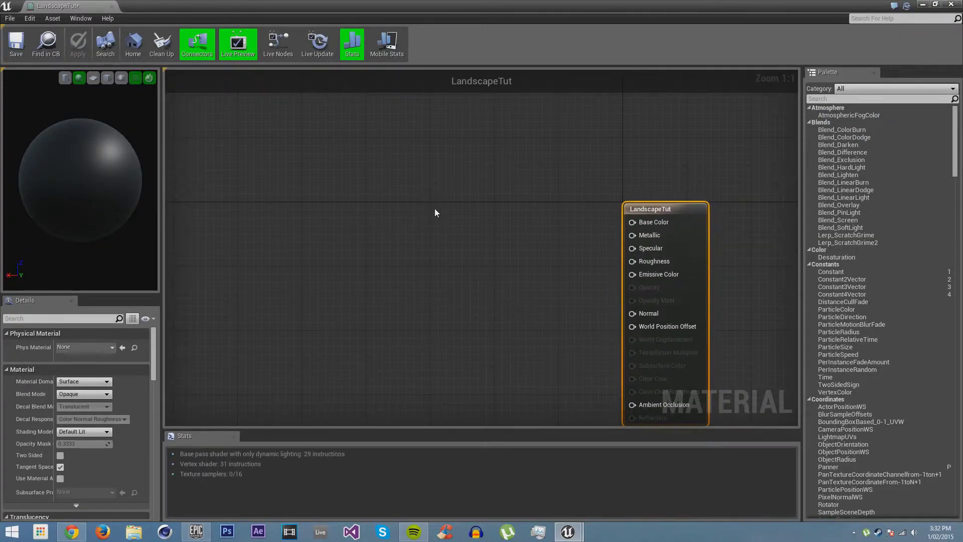
Step: Add a LandscapeLayerBlend node to the graph and place it above and left of the LandscapeTut material node
{"action": "right_click", "coordinate": [434, 209]}
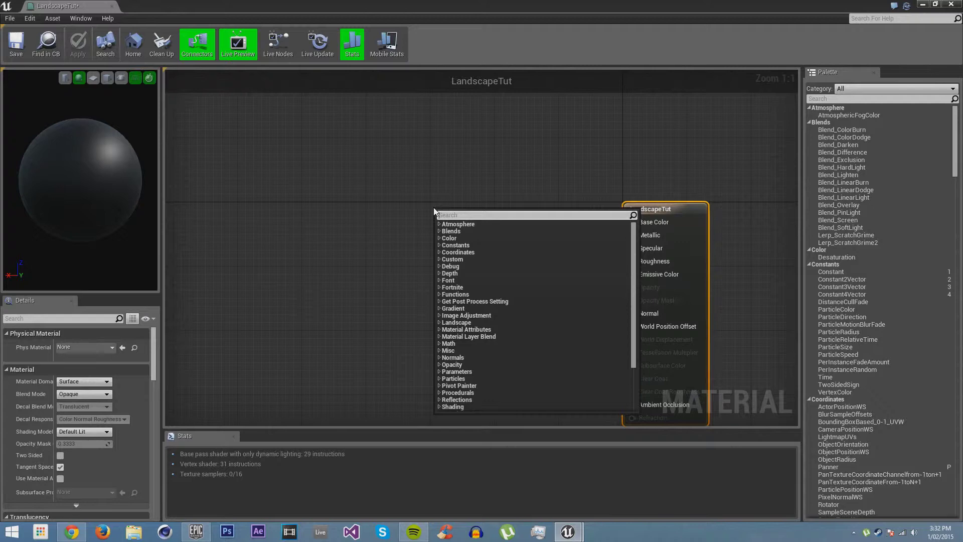
{"action": "type", "text": "landscape"}
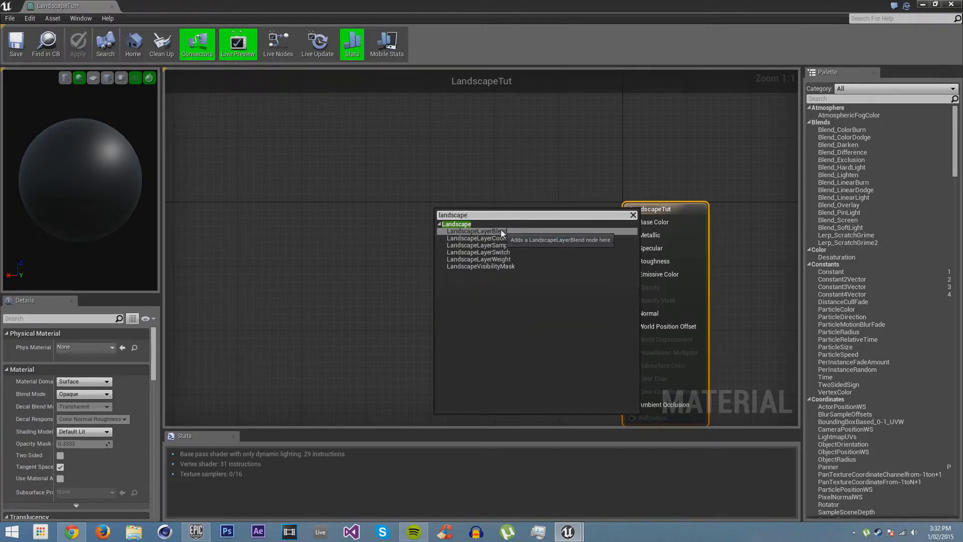
{"action": "left_click", "coordinate": [500, 231]}
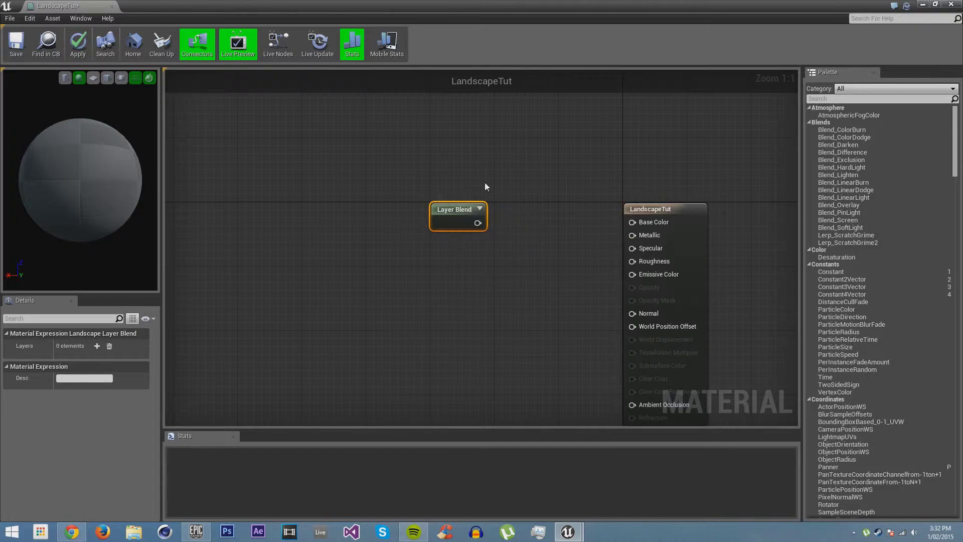
{"action": "left_click", "coordinate": [531, 247]}
{"action": "right_click_drag", "start_coordinate": [450, 219], "coordinate": [449, 236]}
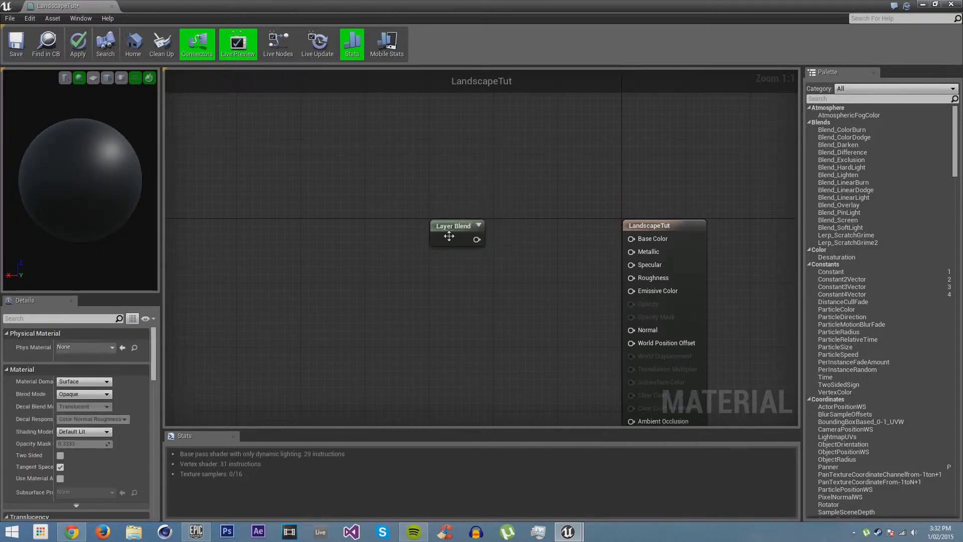
{"action": "left_click_drag", "start_coordinate": [449, 236], "coordinate": [449, 172]}
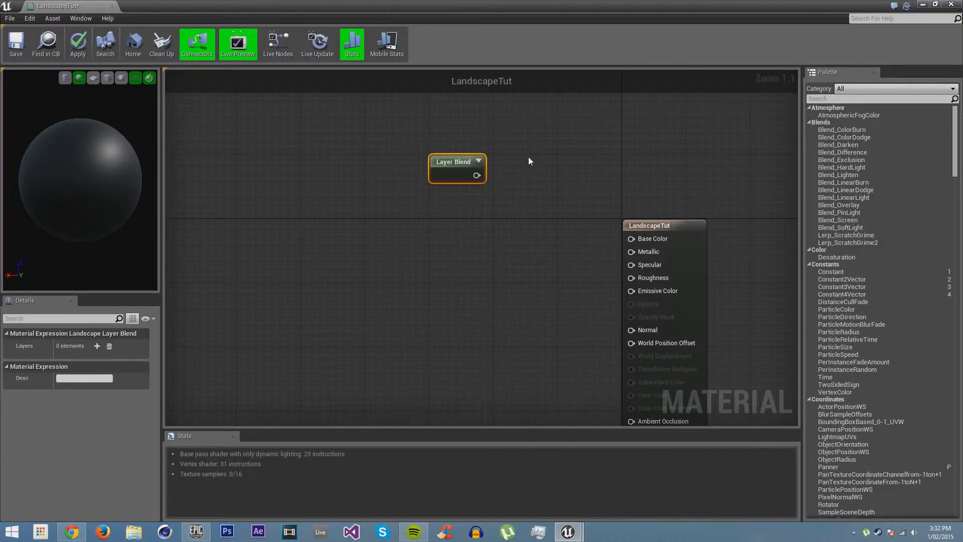
{"action": "right_click_drag", "start_coordinate": [483, 234], "coordinate": [474, 262]}
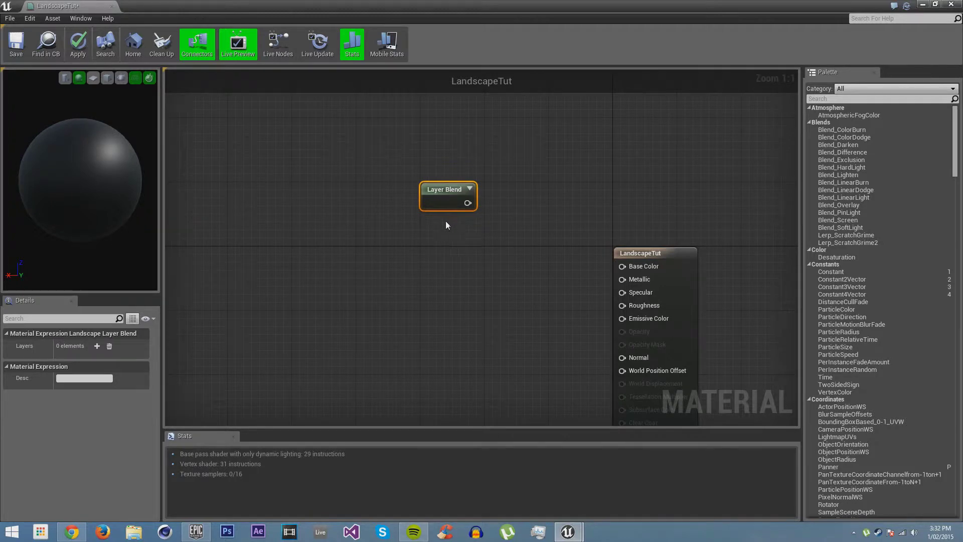
Step: Add three layers to the Layer Blend node and name them Grass, Sand and Rock
{"action": "left_click", "coordinate": [98, 345]}
{"action": "left_click", "coordinate": [97, 345]}
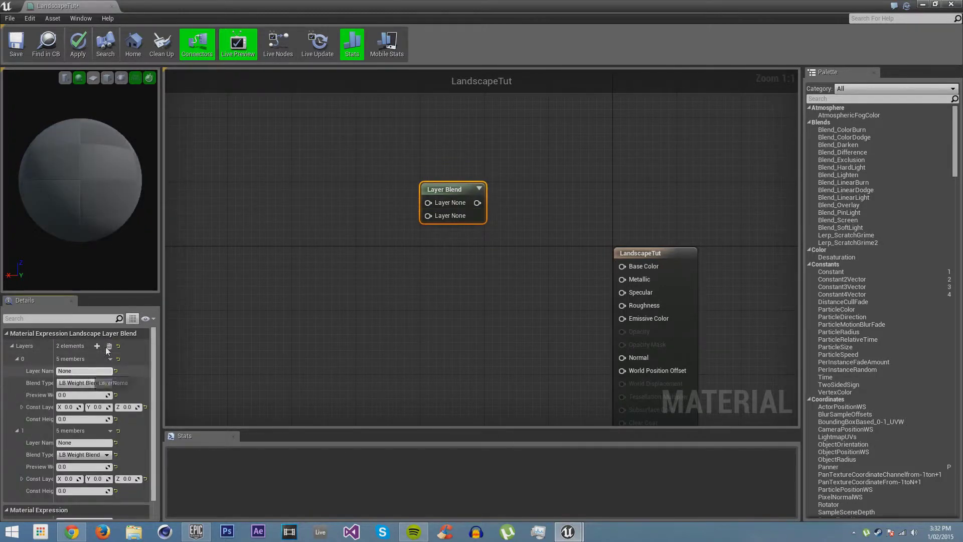
{"action": "left_click", "coordinate": [97, 345]}
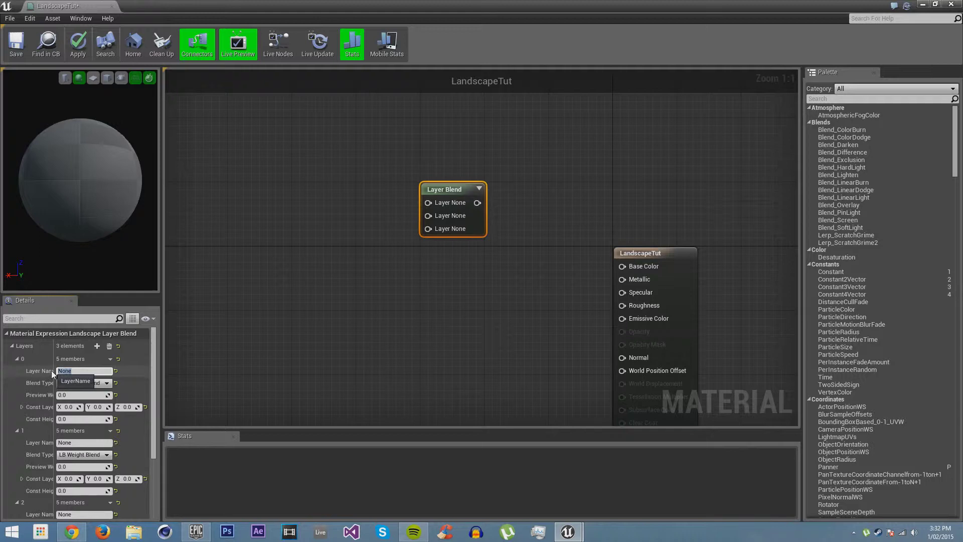
{"action": "type", "text": "Grass"}
{"action": "key", "text": "Return"}
{"action": "left_click", "coordinate": [73, 442]}
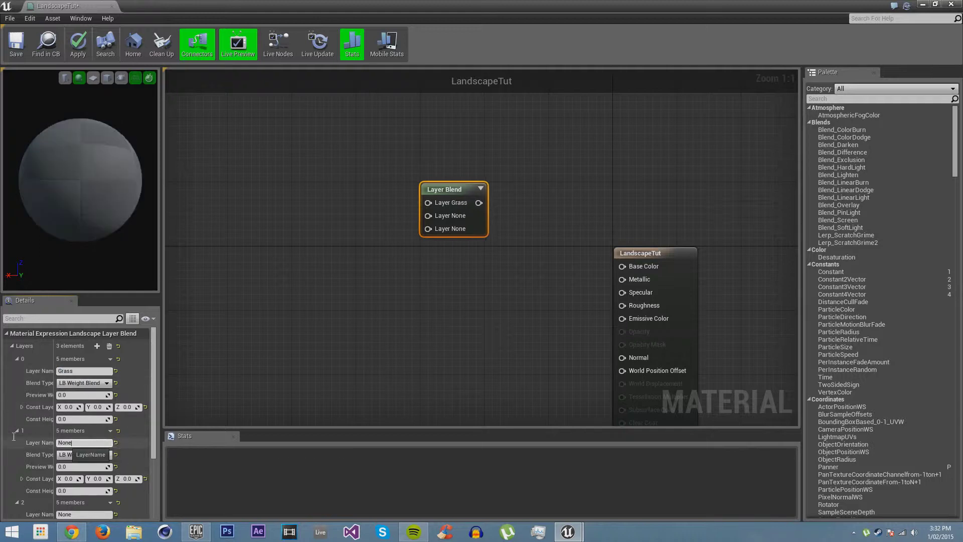
{"action": "type", "text": "Sand"}
{"action": "key", "text": "Return"}
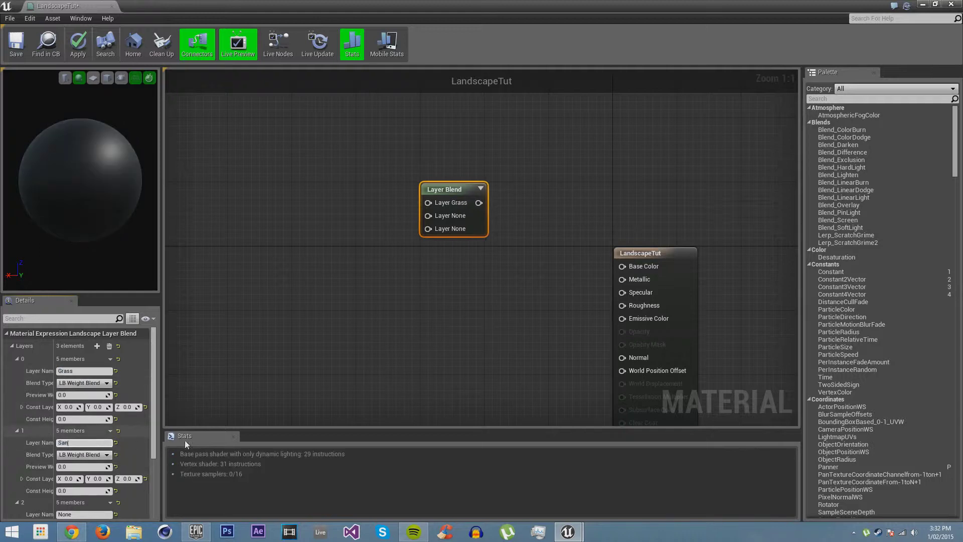
{"action": "scroll", "coordinate": [93, 369], "scroll_direction": "down", "scroll_amount": 3}
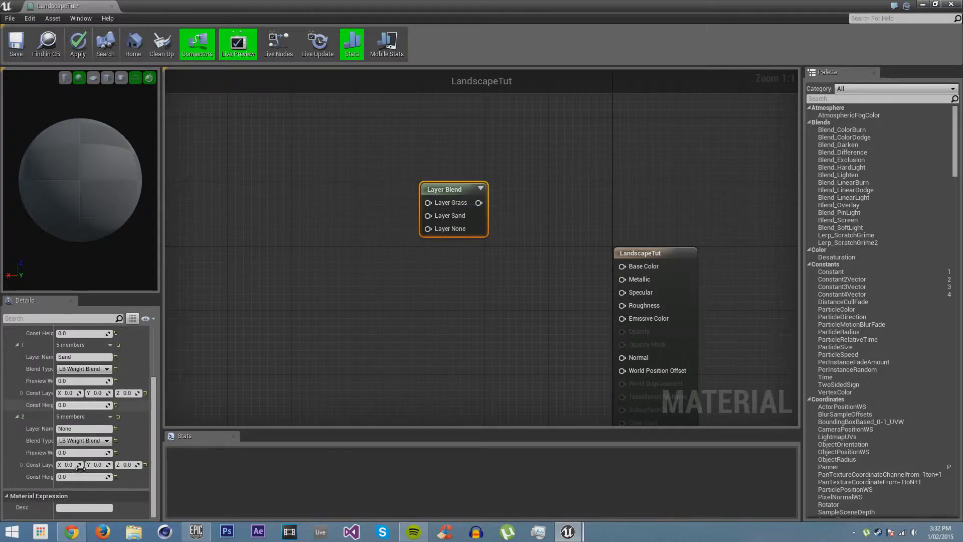
{"action": "left_click", "coordinate": [76, 429]}
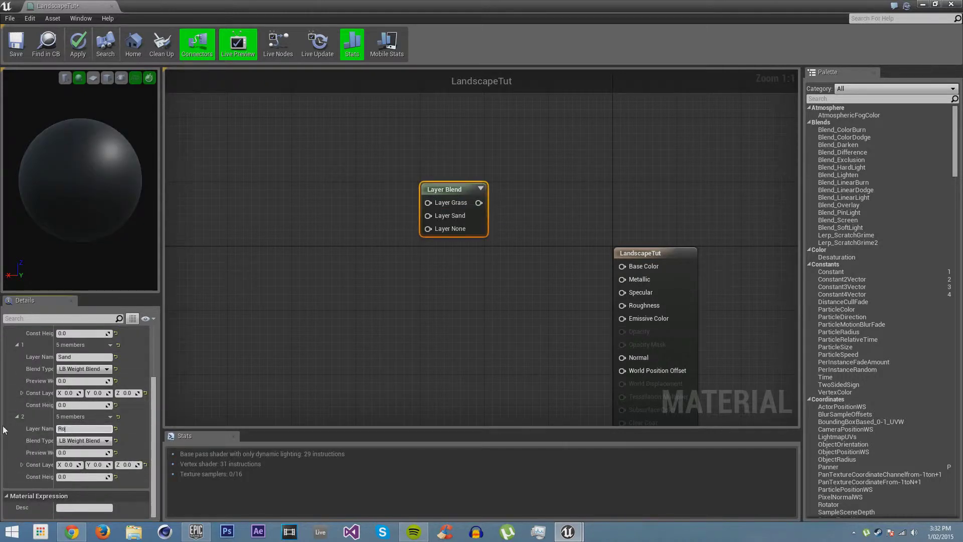
{"action": "key", "text": "Return"}
Step: Connect the Layer Blend node's output to the material's Base Color input
{"action": "right_click_drag", "start_coordinate": [427, 284], "coordinate": [417, 332]}
{"action": "left_click", "coordinate": [443, 361]}
{"action": "right_click_drag", "start_coordinate": [443, 361], "coordinate": [408, 307]}
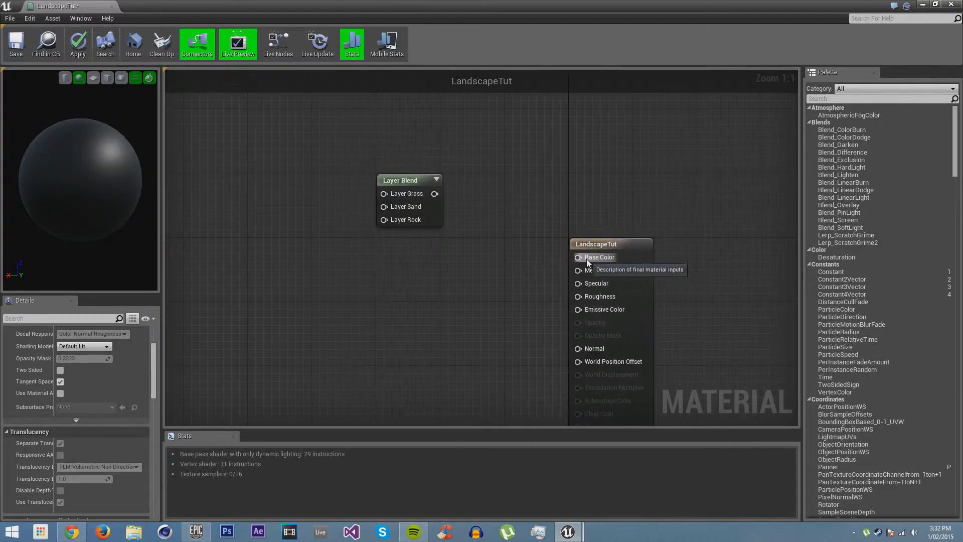
{"action": "left_click_drag", "start_coordinate": [426, 193], "coordinate": [427, 194]}
Step: Make two copies of the Layer Blend node below the original and connect them to the Metallic and Specular inputs
{"action": "left_click", "coordinate": [421, 188]}
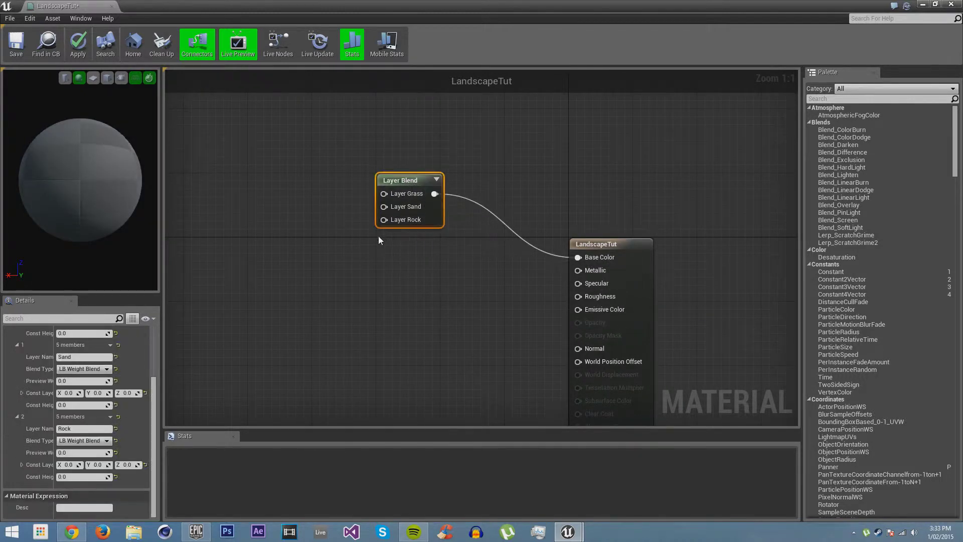
{"action": "key", "text": "ctrl+v"}
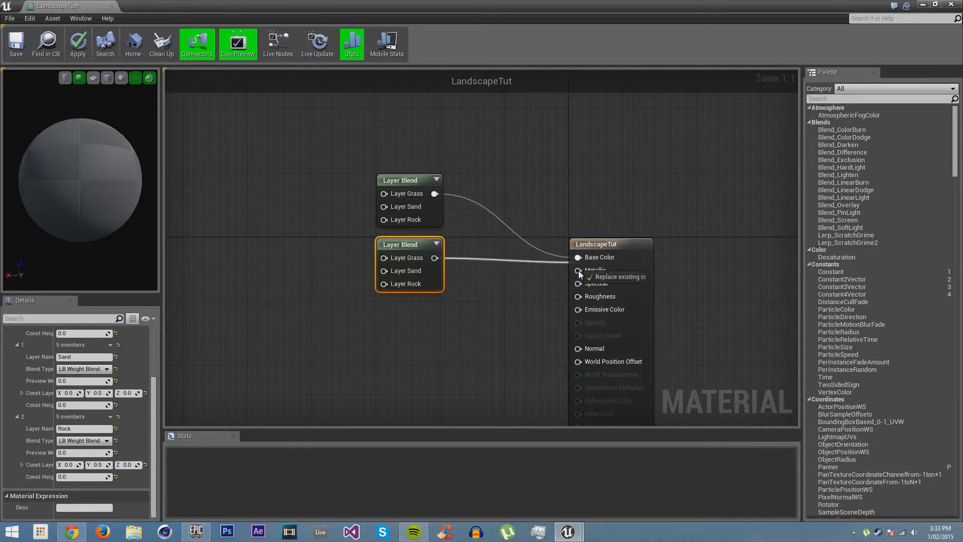
{"action": "left_click_drag", "start_coordinate": [579, 271], "coordinate": [579, 271]}
{"action": "right_click_drag", "start_coordinate": [518, 330], "coordinate": [492, 234]}
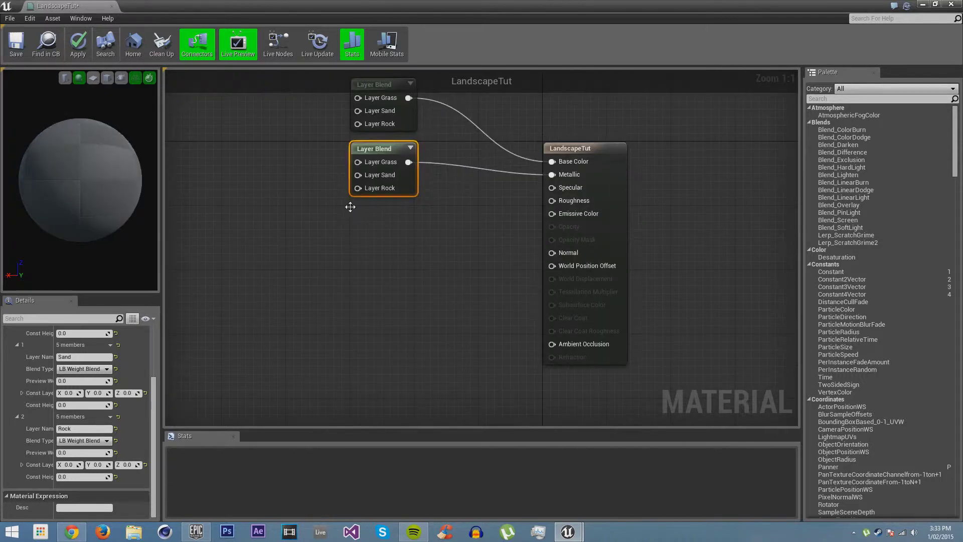
{"action": "key", "text": "ctrl+v"}
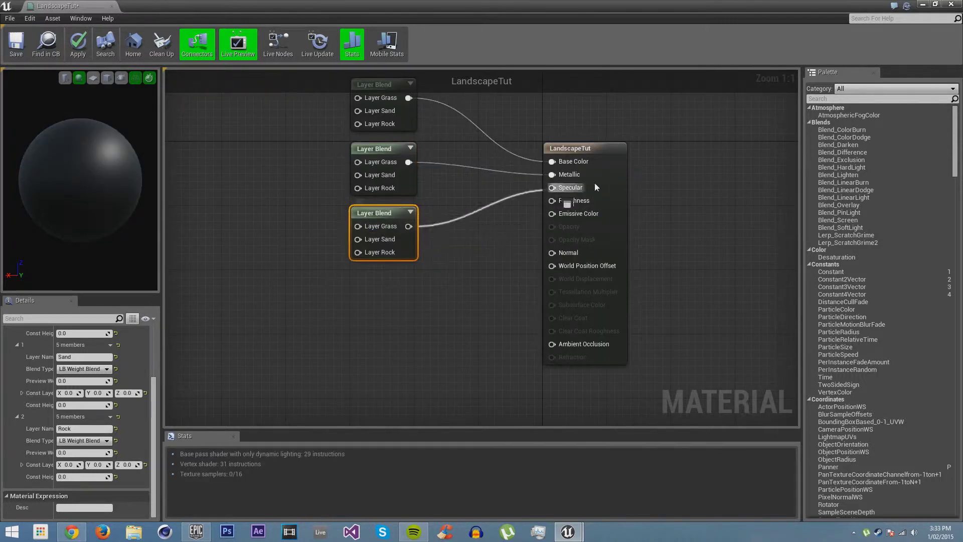
{"action": "left_click_drag", "start_coordinate": [596, 187], "coordinate": [571, 191]}
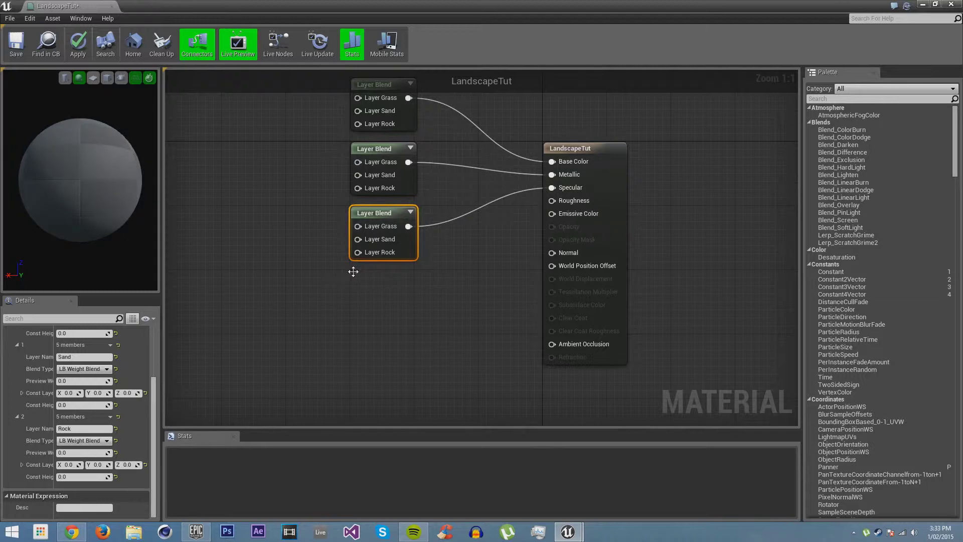
Step: Add two further Layer Blend copies below the others and connect them to the Roughness and Normal inputs
{"action": "key", "text": "ctrl+v"}
{"action": "left_click_drag", "start_coordinate": [408, 291], "coordinate": [556, 207]}
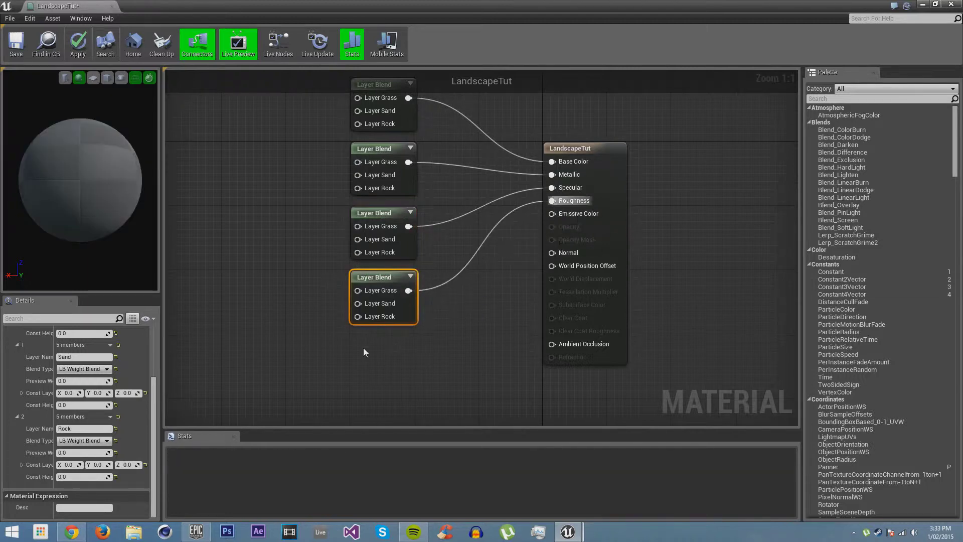
{"action": "key", "text": "ctrl+v"}
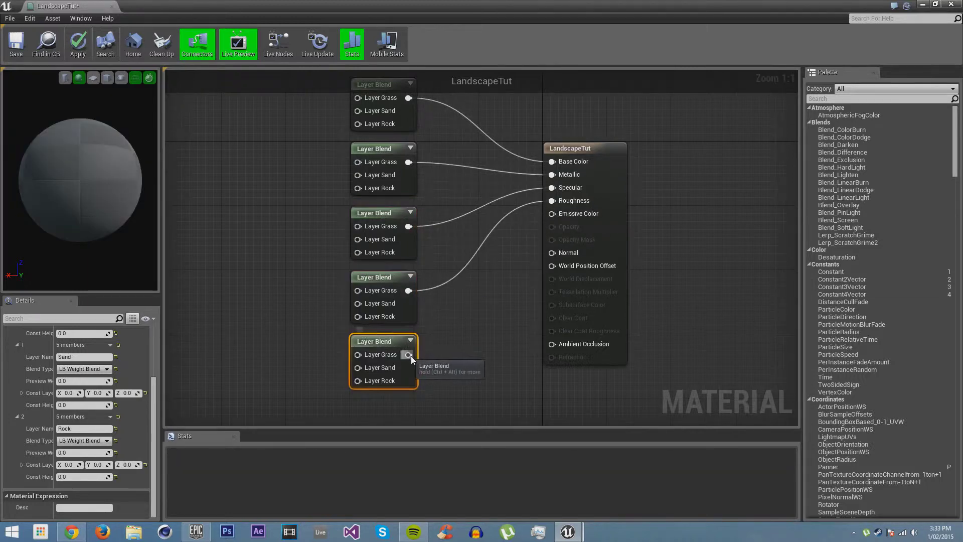
{"action": "left_click_drag", "start_coordinate": [408, 355], "coordinate": [551, 252]}
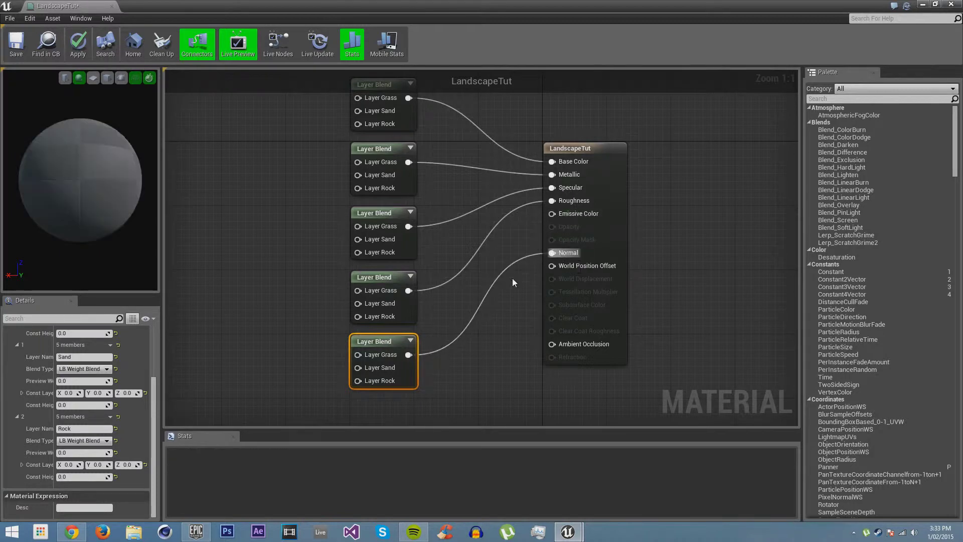
{"action": "left_click", "coordinate": [512, 281]}
{"action": "mouse_move", "coordinate": [462, 219]}
{"action": "right_mouse_down"}
{"action": "mouse_move", "coordinate": [505, 333]}
{"action": "mouse_move", "coordinate": [474, 208]}
{"action": "mouse_move", "coordinate": [472, 227]}
{"action": "right_mouse_up"}
{"action": "scroll", "coordinate": [469, 210], "scroll_direction": "down", "scroll_amount": 1}
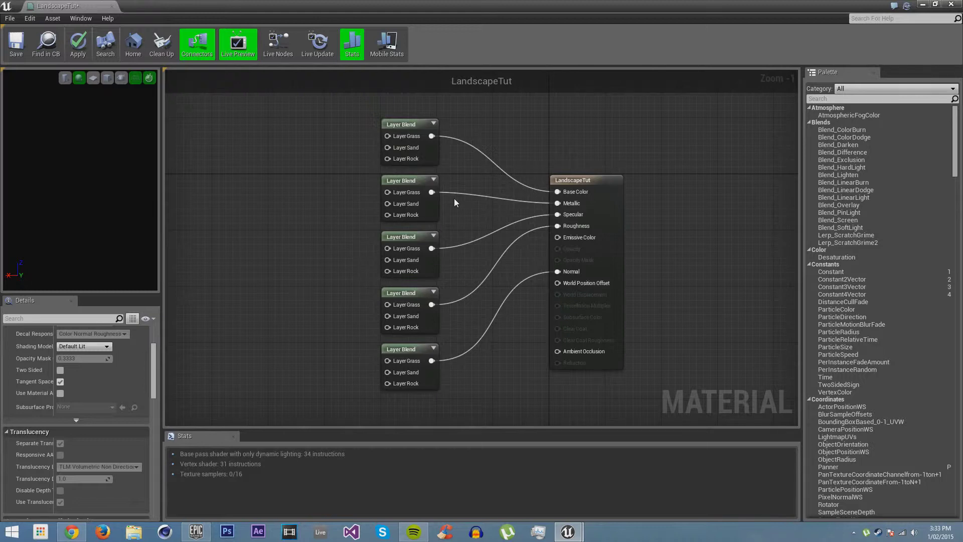
Step: Add a TextureSample node and place it above and left of the stack of Layer Blend nodes
{"action": "right_click_drag", "start_coordinate": [354, 146], "coordinate": [387, 152]}
{"action": "type", "text": "text"}
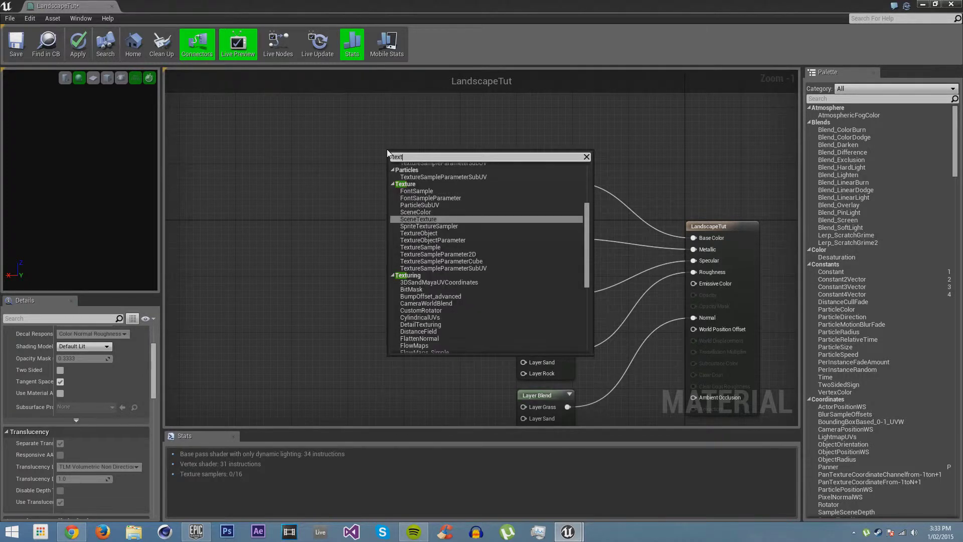
{"action": "type", "text": "uer"}
{"action": "key", "text": "BackSpace"}
{"action": "type", "text": "resa"}
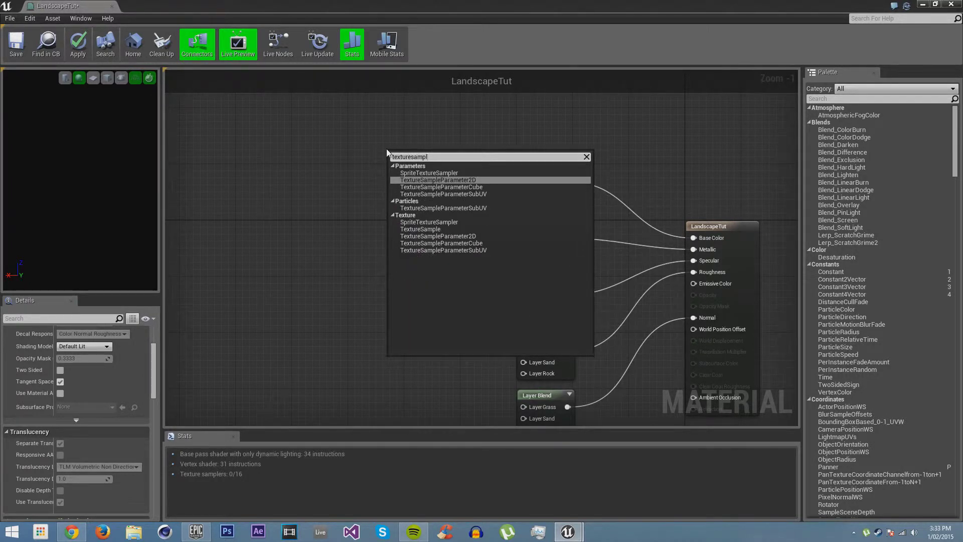
{"action": "type", "text": "mpl"}
{"action": "left_click", "coordinate": [426, 229]}
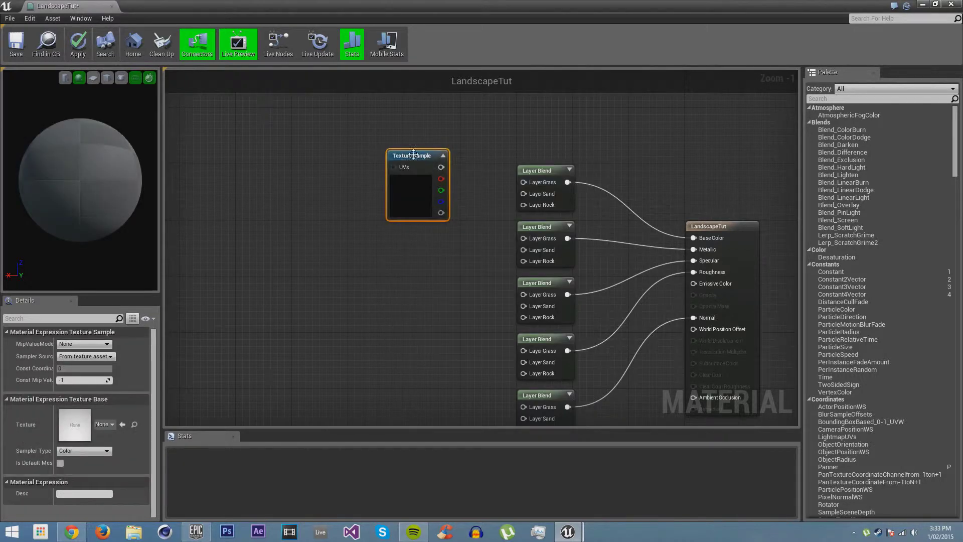
{"action": "left_click_drag", "start_coordinate": [414, 155], "coordinate": [376, 113]}
{"action": "right_click_drag", "start_coordinate": [375, 113], "coordinate": [388, 205]}
{"action": "left_click_drag", "start_coordinate": [387, 205], "coordinate": [387, 149]}
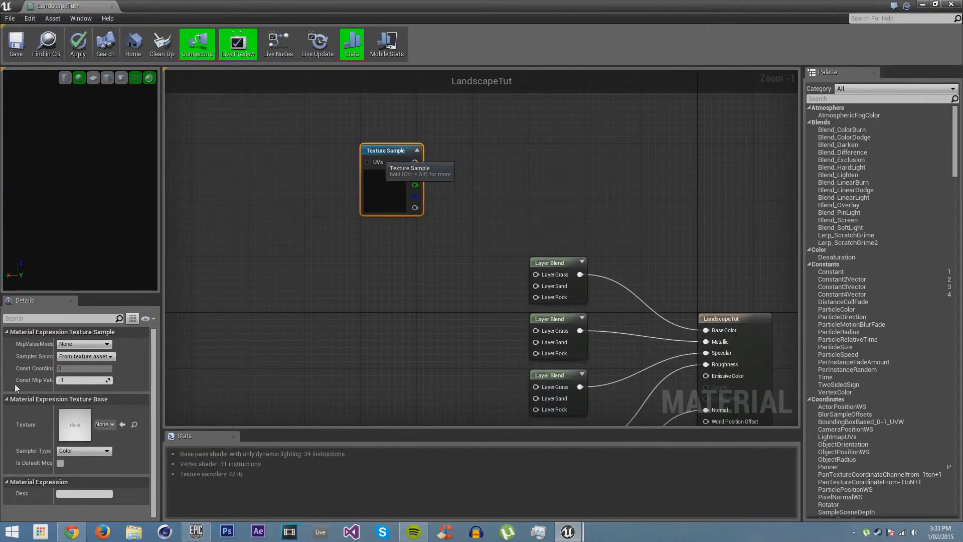
Step: Assign the T_Ground_Grass_D texture to the Texture Sample and connect it to Layer Grass of the Base Color blend
{"action": "left_click", "coordinate": [98, 423]}
{"action": "type", "text": "ga"}
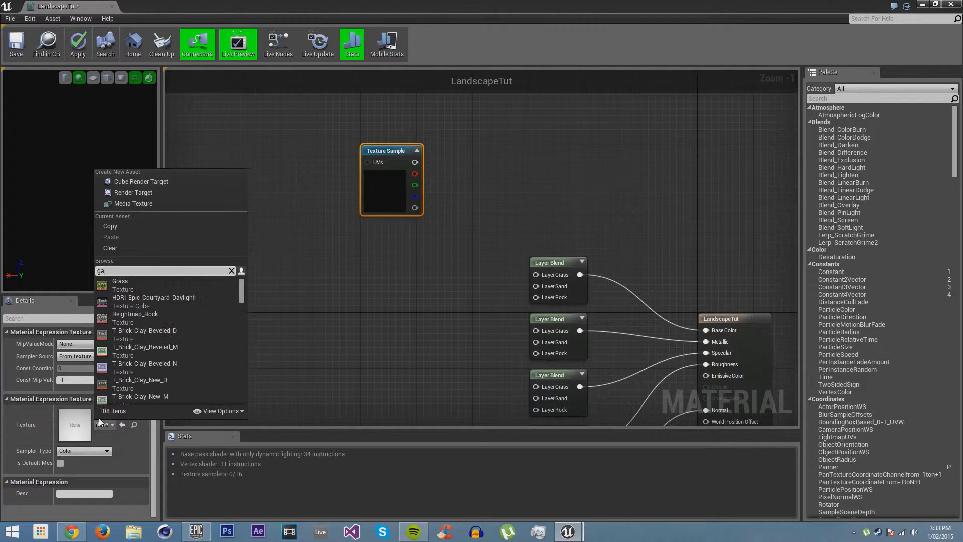
{"action": "key", "text": "BackSpace"}
{"action": "type", "text": "rass"}
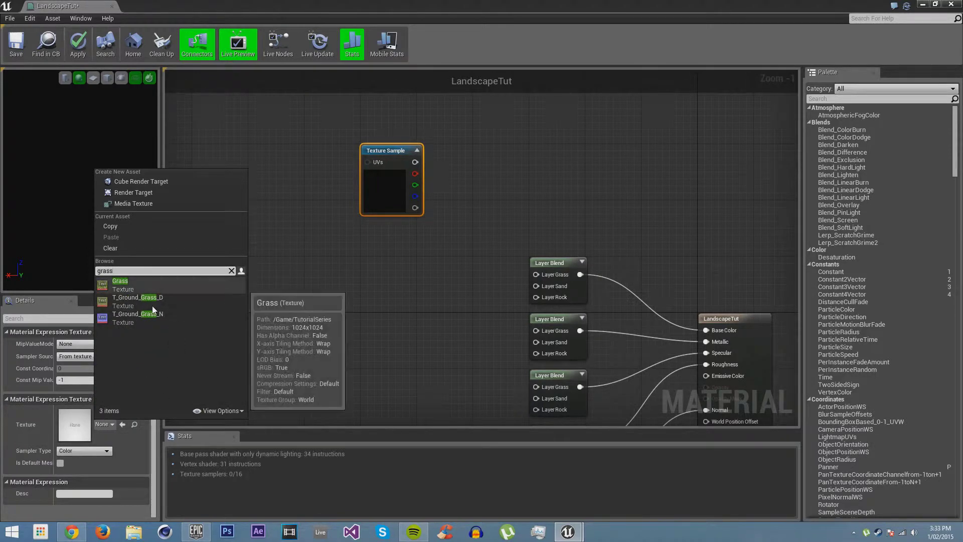
{"action": "left_click", "coordinate": [152, 306]}
{"action": "left_click_drag", "start_coordinate": [415, 162], "coordinate": [536, 274]}
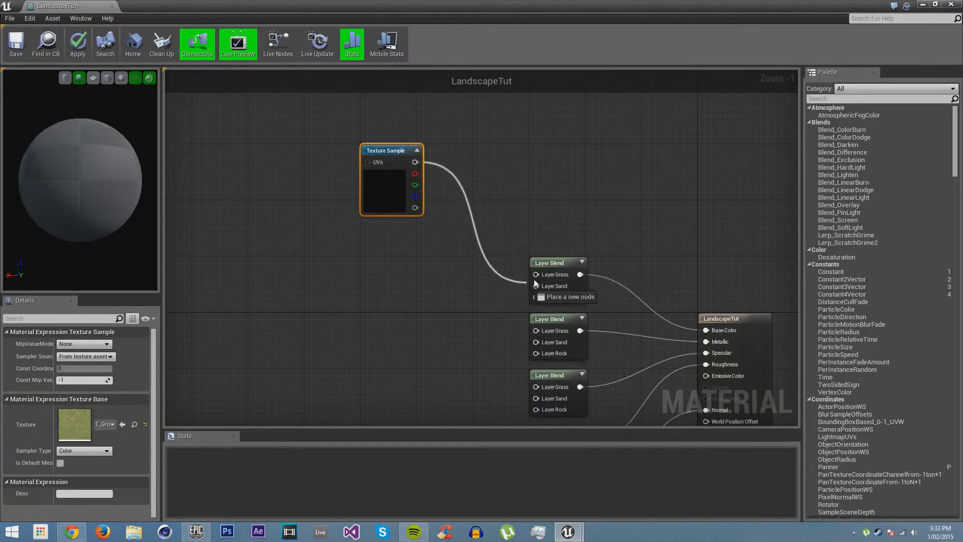
Step: Add a second Texture Sample below the grass one, assign the T_Sand_D texture and connect it to Layer Sand of the Base Color blend
{"action": "key", "text": "ctrl+v"}
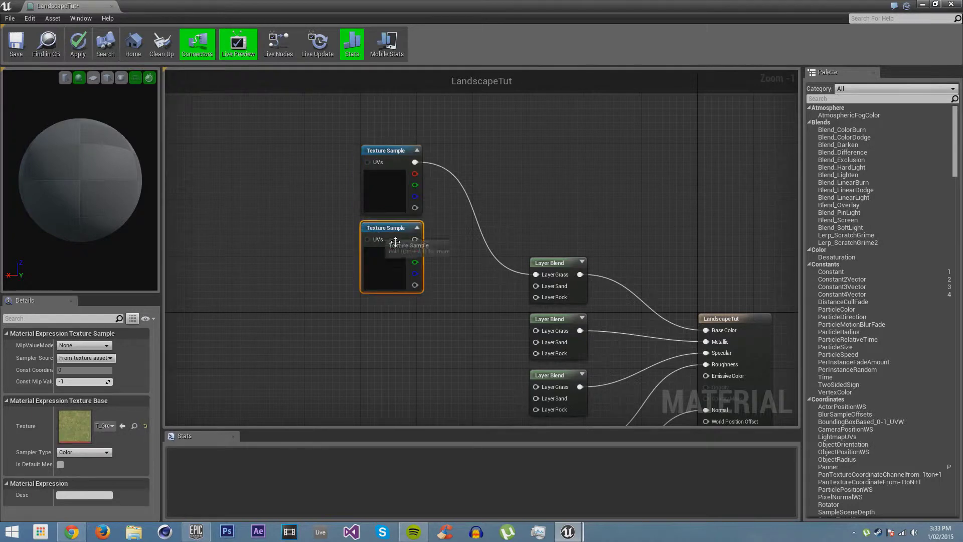
{"action": "left_click", "coordinate": [104, 425]}
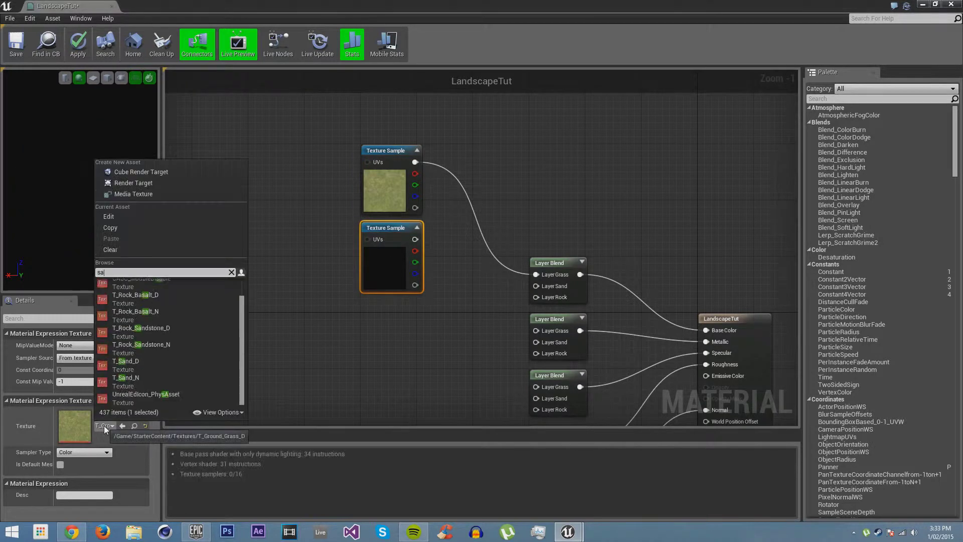
{"action": "type", "text": "sand"}
{"action": "left_click", "coordinate": [144, 318]}
{"action": "left_click_drag", "start_coordinate": [414, 239], "coordinate": [540, 288]}
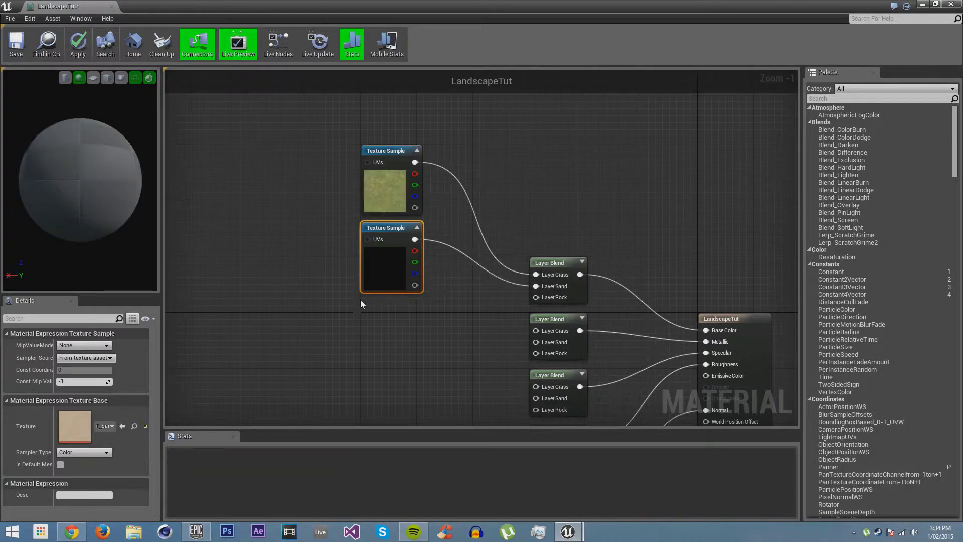
Step: Add a third Texture Sample below the sand one, connect it to Layer Rock of the Base Color blend and assign T_Rock_Basalt_D
{"action": "key", "text": "ctrl+v"}
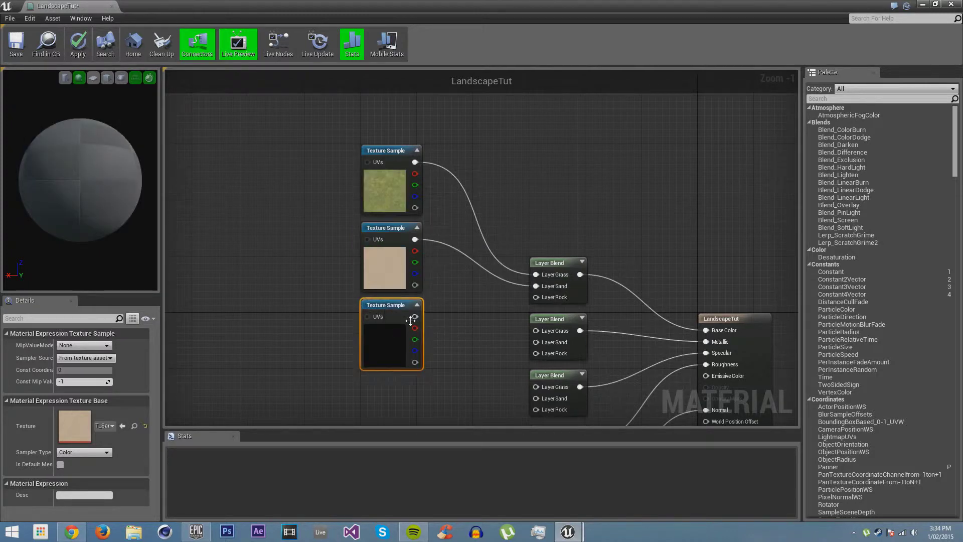
{"action": "left_click_drag", "start_coordinate": [415, 316], "coordinate": [549, 296]}
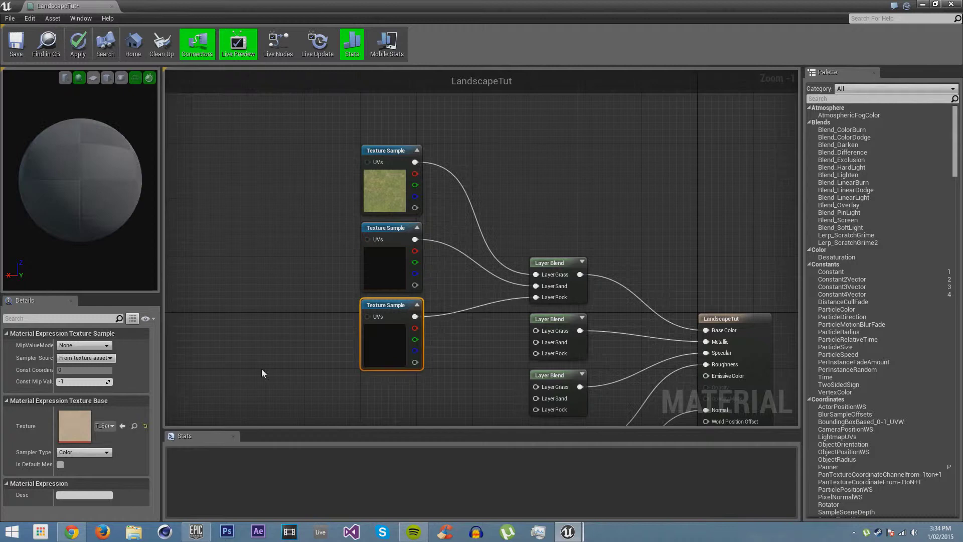
{"action": "left_click", "coordinate": [110, 425]}
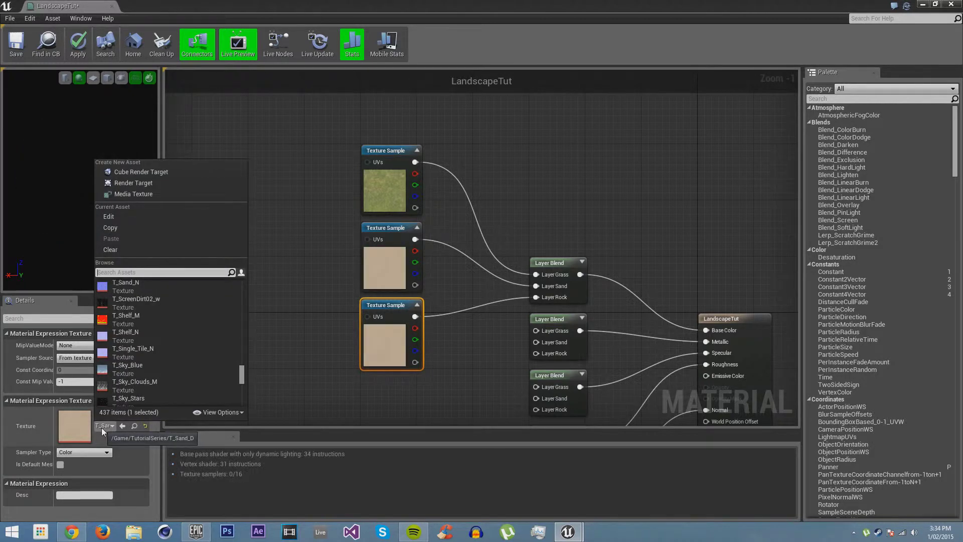
{"action": "type", "text": "basalt"}
{"action": "left_click", "coordinate": [173, 281]}
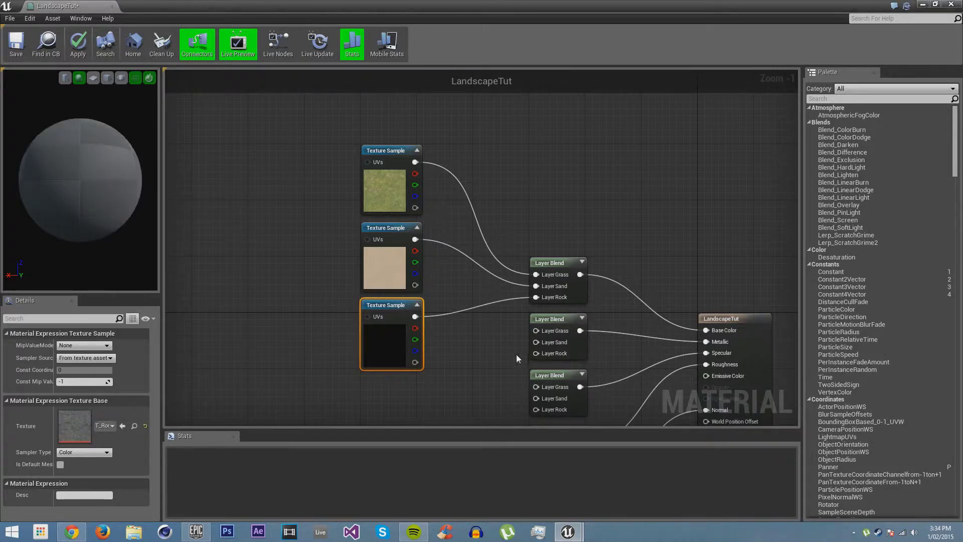
Step: Copy the three Texture Sample nodes and align the copies in a column below the originals
{"action": "scroll", "coordinate": [433, 297], "scroll_direction": "down", "scroll_amount": 2}
{"action": "right_click_drag", "start_coordinate": [400, 343], "coordinate": [420, 304]}
{"action": "left_click_drag", "start_coordinate": [436, 305], "coordinate": [393, 96]}
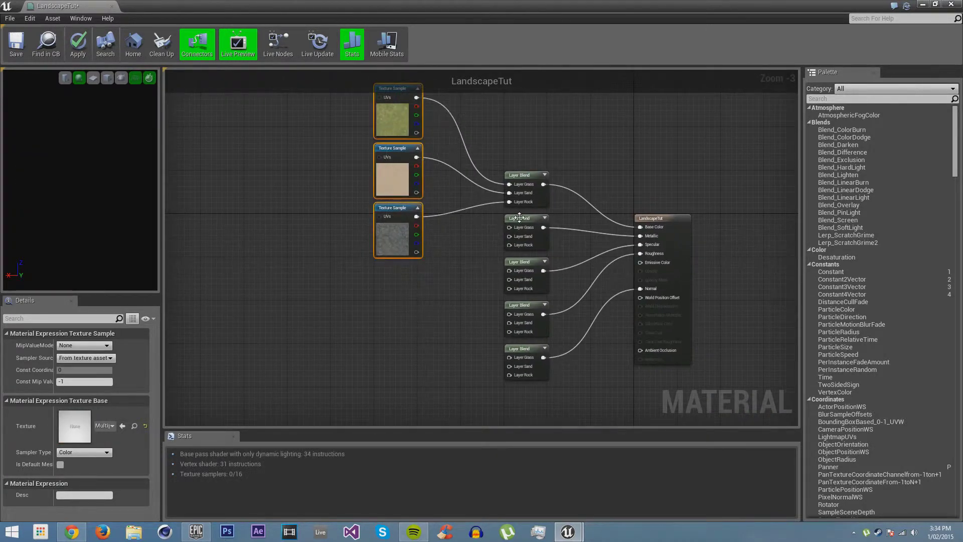
{"action": "right_click_drag", "start_coordinate": [420, 352], "coordinate": [457, 284]}
{"action": "key", "text": "ctrl+v"}
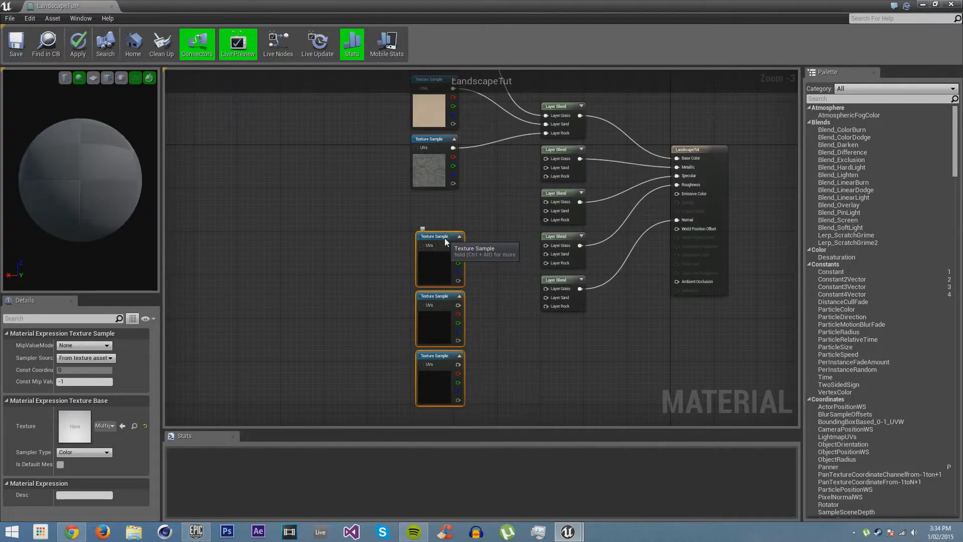
{"action": "left_click_drag", "start_coordinate": [445, 237], "coordinate": [440, 238]}
{"action": "left_click", "coordinate": [462, 249]}
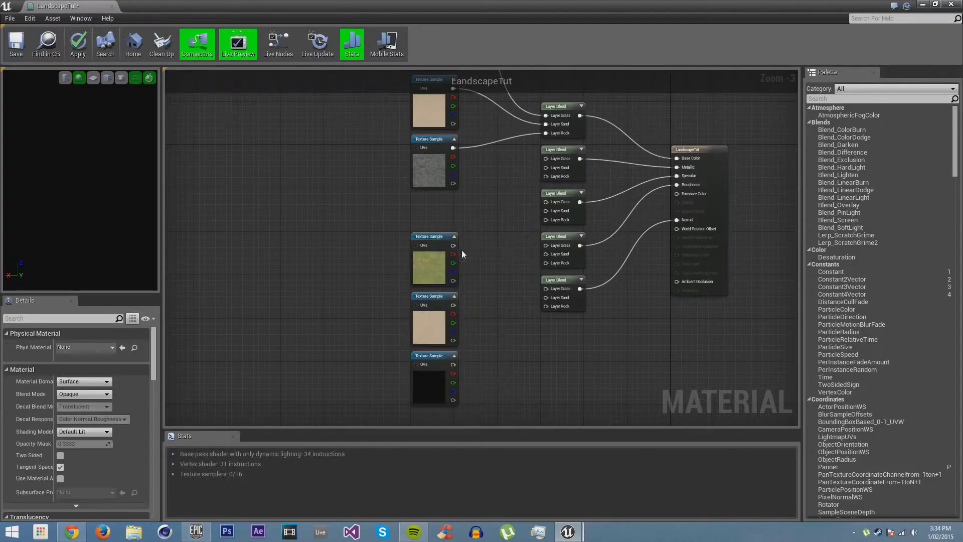
Step: Assign T_Ground_Grass_N to the copied grass Texture Sample and T_Sand_N to the copied sand one
{"action": "left_click", "coordinate": [437, 239]}
{"action": "left_click", "coordinate": [104, 425]}
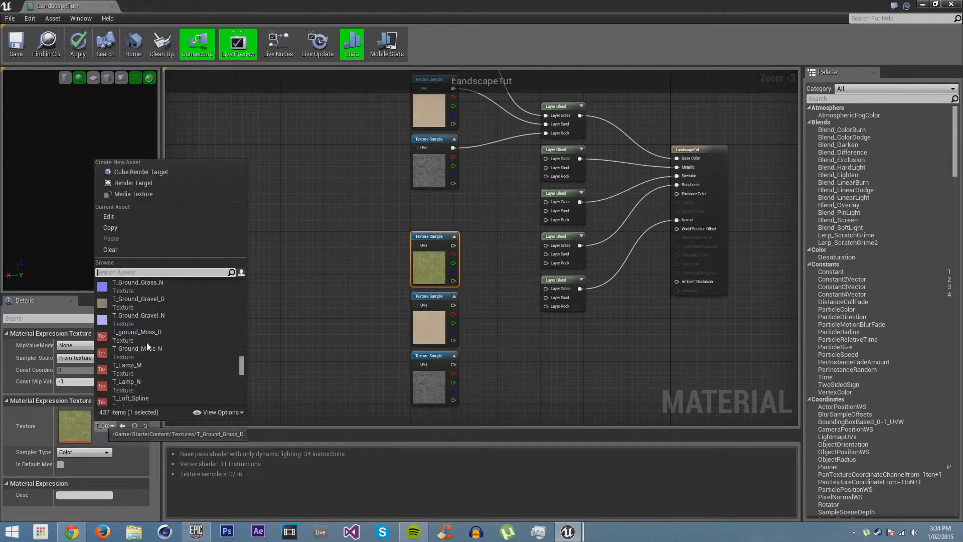
{"action": "left_click", "coordinate": [140, 290]}
{"action": "left_click", "coordinate": [423, 334]}
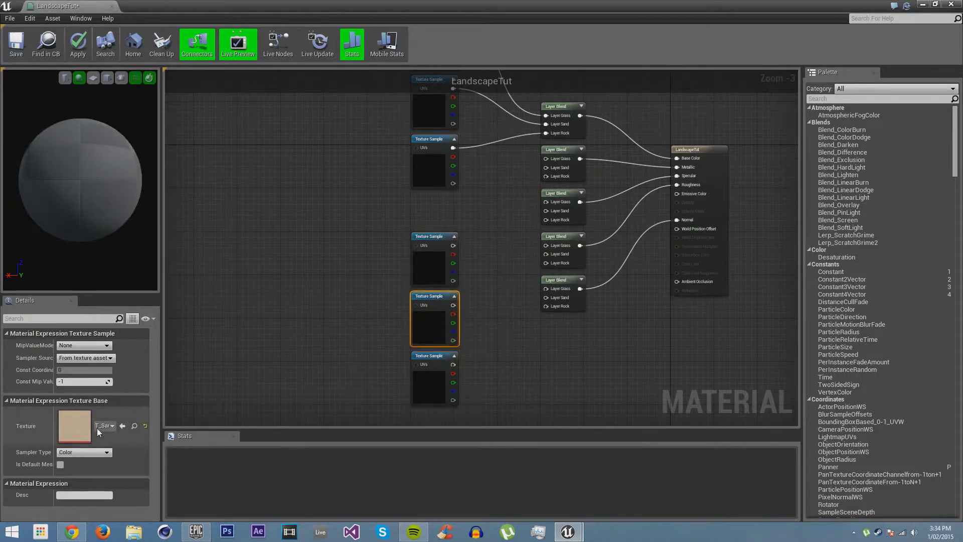
{"action": "left_click", "coordinate": [104, 425]}
{"action": "left_click", "coordinate": [161, 294]}
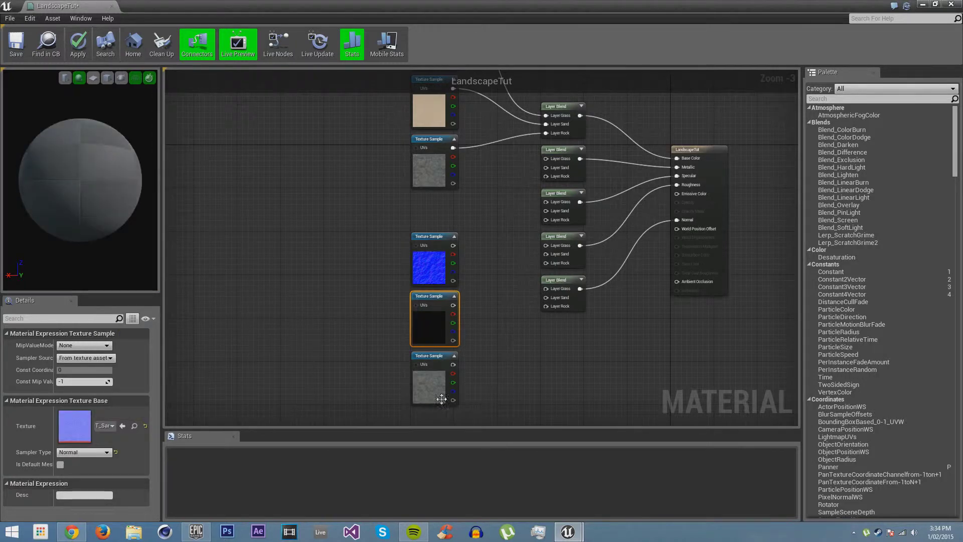
Step: Assign T_Rock_Basalt_N to the copied rock Texture Sample and connect the three normal textures to the matching layers of the Normal blend
{"action": "left_click", "coordinate": [435, 383]}
{"action": "left_click", "coordinate": [104, 425]}
{"action": "left_click", "coordinate": [143, 289]}
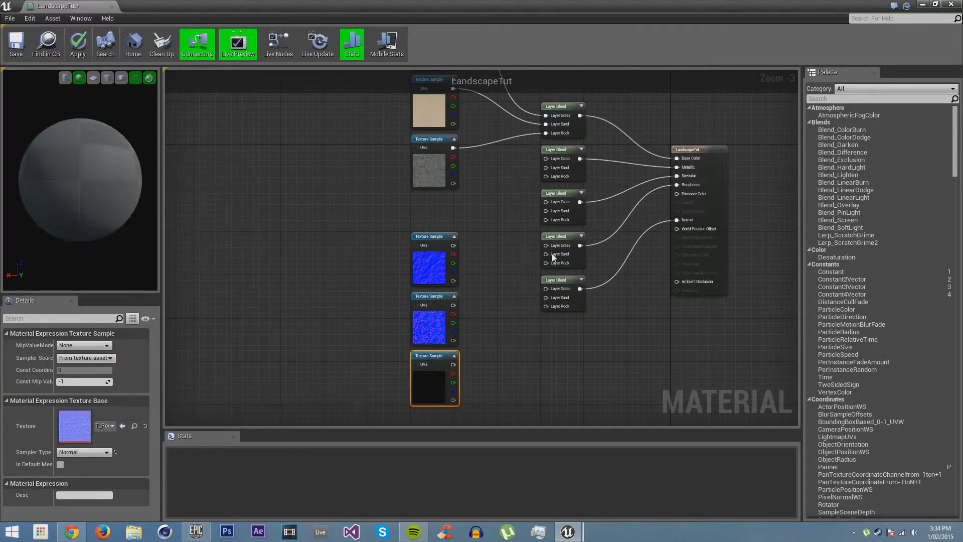
{"action": "left_click_drag", "start_coordinate": [455, 247], "coordinate": [453, 306]}
{"action": "left_click_drag", "start_coordinate": [545, 306], "coordinate": [454, 364]}
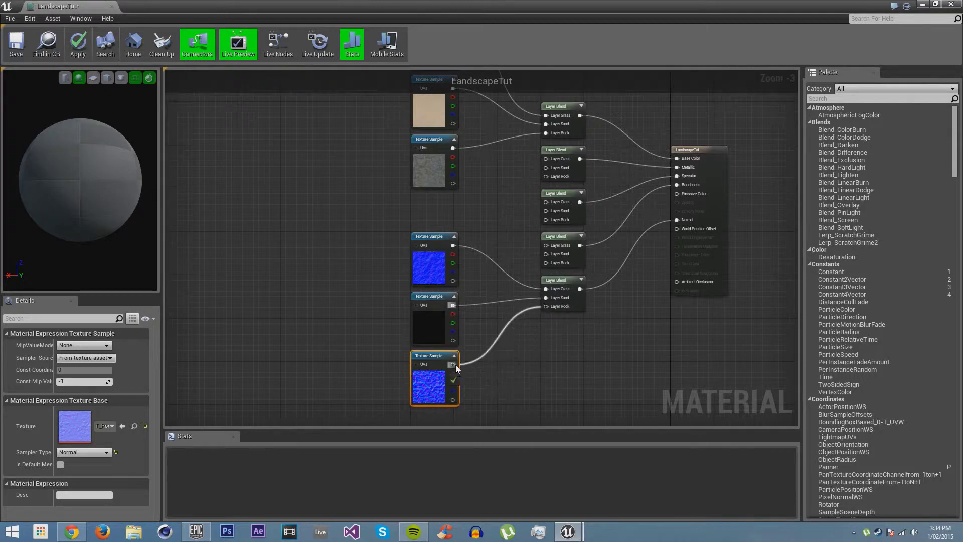
Step: Place three Constant nodes with value 0 stacked closely beside the Layer Blend that feeds Metallic
{"action": "scroll", "coordinate": [501, 261], "scroll_direction": "up", "scroll_amount": 2}
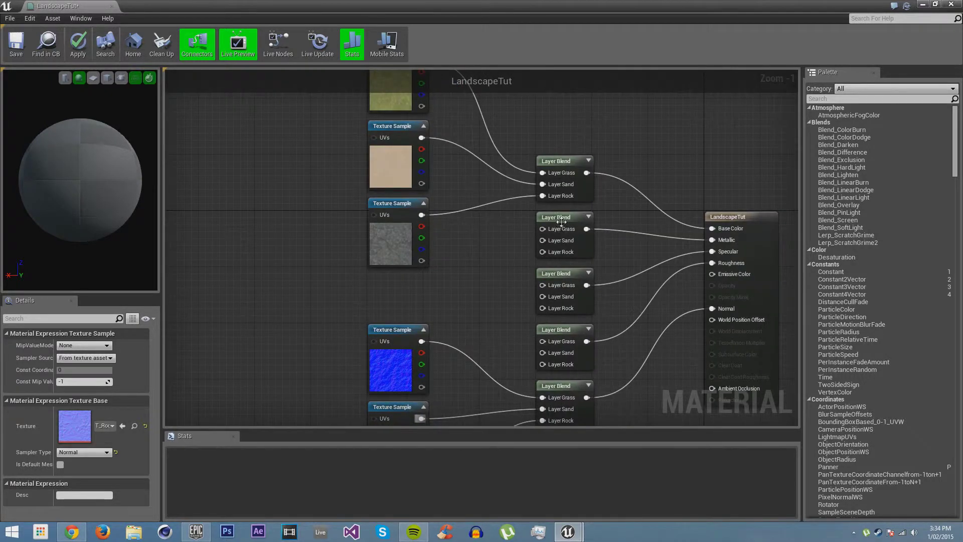
{"action": "left_click", "coordinate": [481, 213]}
{"action": "left_click", "coordinate": [481, 243]}
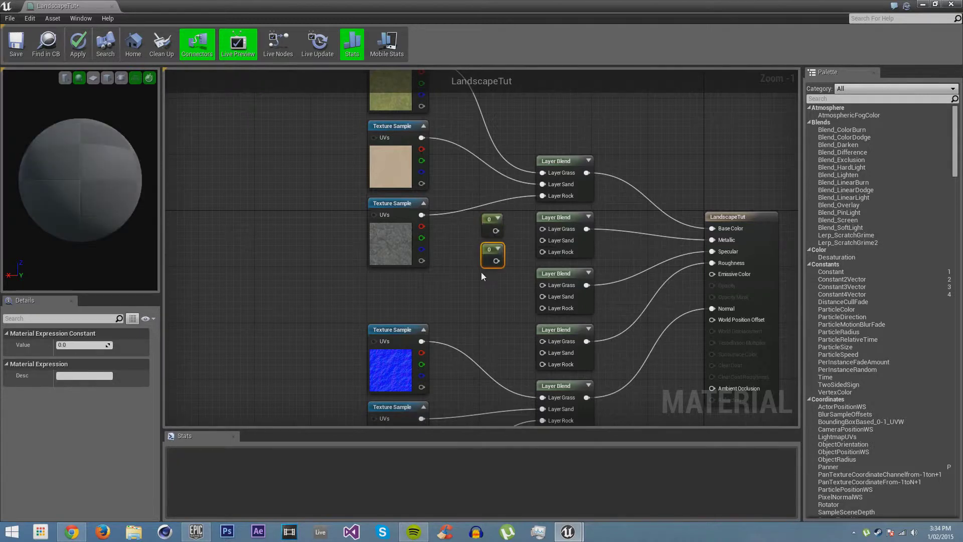
{"action": "left_click", "coordinate": [480, 272]}
{"action": "left_click_drag", "start_coordinate": [489, 220], "coordinate": [487, 217]}
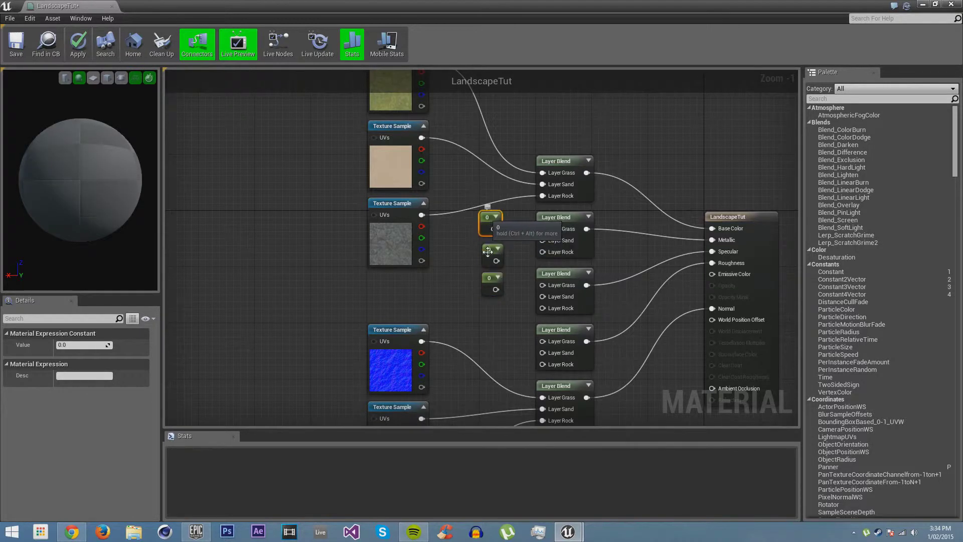
{"action": "left_click_drag", "start_coordinate": [488, 251], "coordinate": [487, 241]}
{"action": "mouse_move", "coordinate": [489, 279]}
{"action": "left_mouse_down"}
{"action": "mouse_move", "coordinate": [488, 261]}
{"action": "mouse_move", "coordinate": [490, 270]}
{"action": "left_mouse_up"}
Step: Connect the three constants to Layer Grass, Layer Sand and Layer Rock of the Metallic blend and tighten their stack
{"action": "left_click_drag", "start_coordinate": [493, 229], "coordinate": [544, 229]}
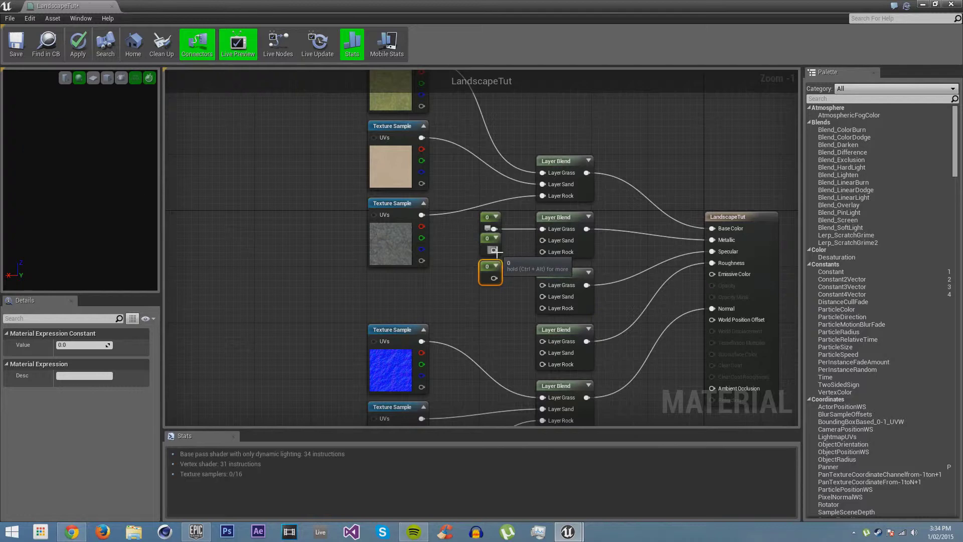
{"action": "left_click_drag", "start_coordinate": [494, 250], "coordinate": [495, 279]}
{"action": "right_click_drag", "start_coordinate": [504, 304], "coordinate": [499, 266]}
{"action": "left_click_drag", "start_coordinate": [490, 259], "coordinate": [488, 186]}
{"action": "left_click", "coordinate": [480, 263]}
{"action": "left_click_drag", "start_coordinate": [482, 230], "coordinate": [483, 224]}
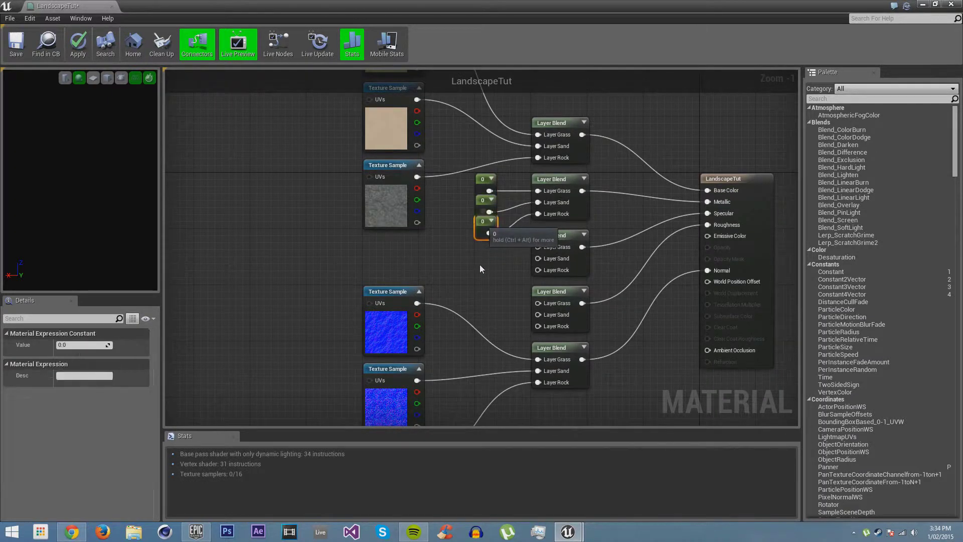
Step: Copy the three Metallic constants and place the copies directly below them, beside the Specular blend
{"action": "left_click_drag", "start_coordinate": [480, 264], "coordinate": [482, 178]}
{"action": "key", "text": "ctrl+c"}
{"action": "key", "text": "ctrl+v"}
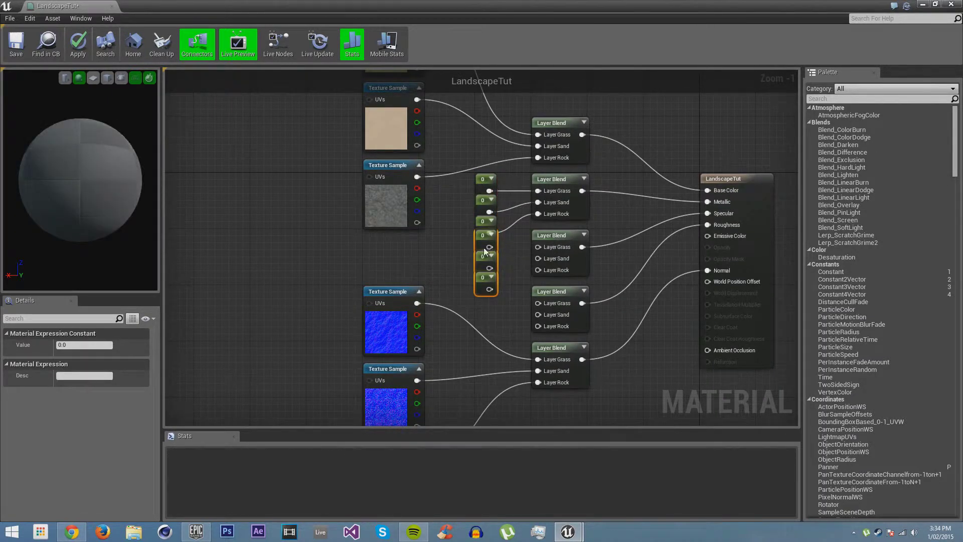
{"action": "left_click_drag", "start_coordinate": [477, 248], "coordinate": [477, 255]}
{"action": "left_click", "coordinate": [506, 242]}
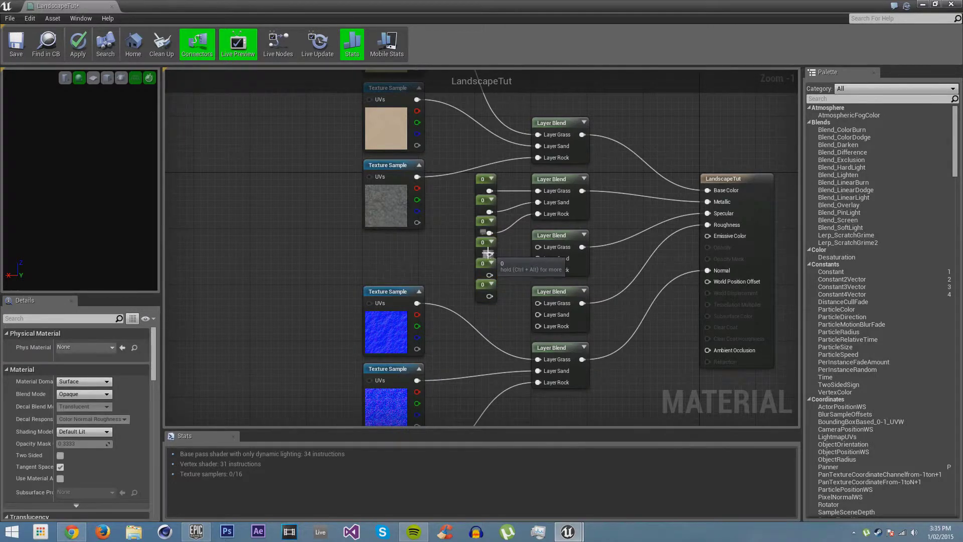
Step: Set the first two copied constants to 0.2 and 0.5 and connect them to Layer Grass and Layer Sand of the Specular blend
{"action": "left_click", "coordinate": [488, 252]}
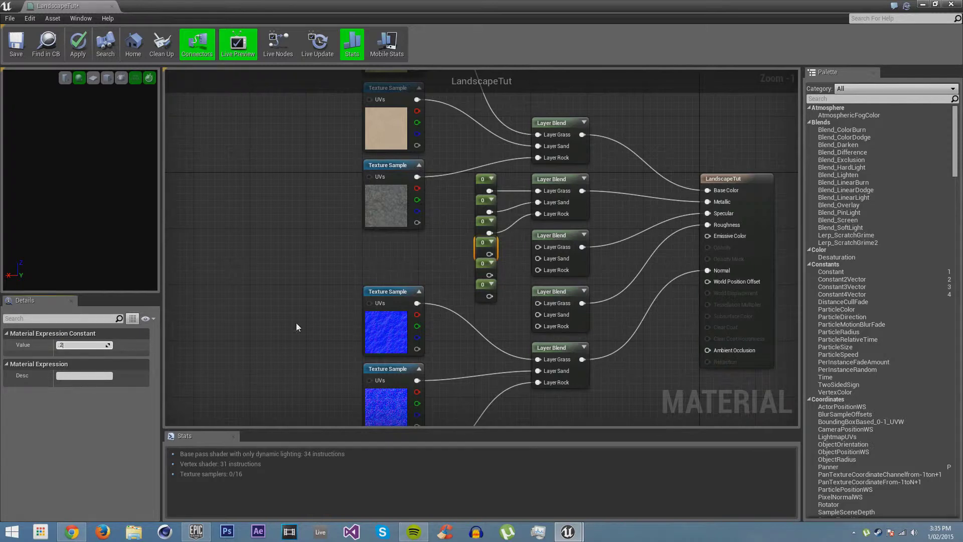
{"action": "key", "text": "Return"}
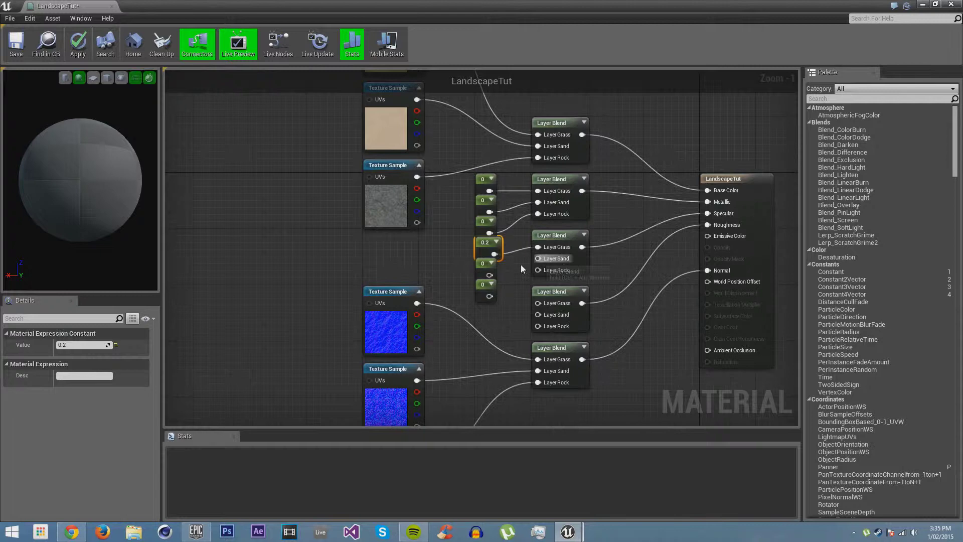
{"action": "left_click", "coordinate": [485, 269]}
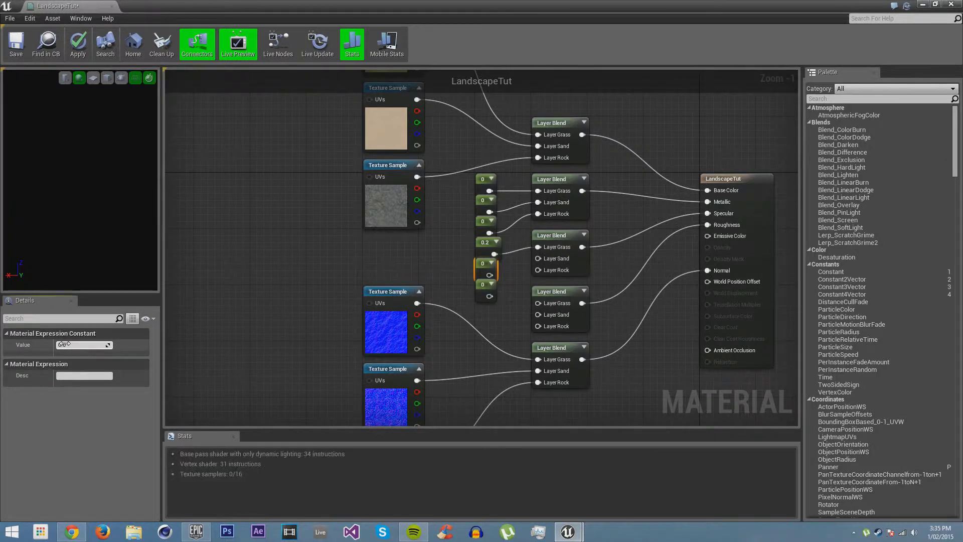
{"action": "key", "text": "Return"}
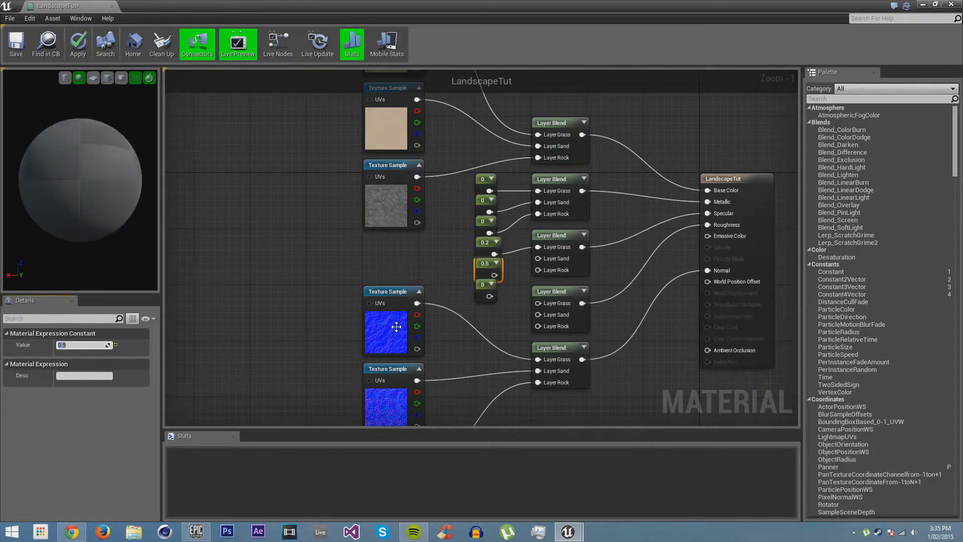
{"action": "left_click_drag", "start_coordinate": [495, 275], "coordinate": [539, 270]}
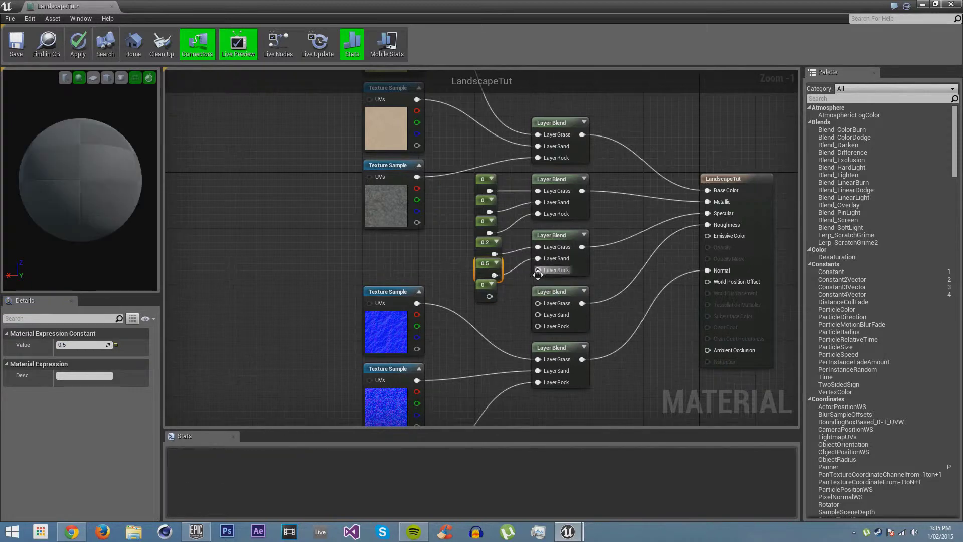
Step: Set the third copied constant to 0.3 and connect it to Layer Rock of the Specular blend
{"action": "left_click", "coordinate": [482, 291]}
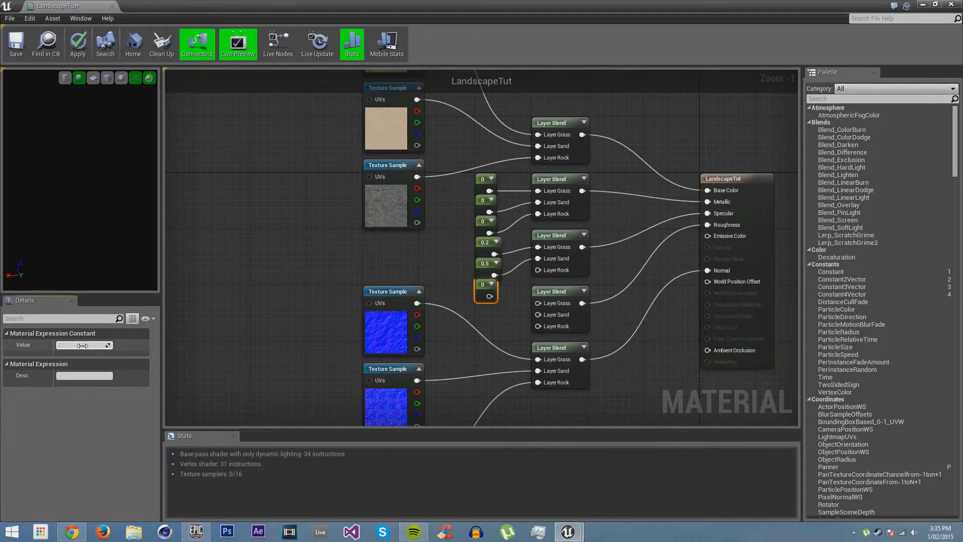
{"action": "key", "text": "Return"}
{"action": "left_click_drag", "start_coordinate": [494, 296], "coordinate": [539, 271]}
Step: Copy the three Specular constants (0.2, 0.5 and 0.3) and place the copies directly below them, beside the Roughness blend
{"action": "right_click_drag", "start_coordinate": [464, 239], "coordinate": [462, 209]}
{"action": "left_click_drag", "start_coordinate": [463, 209], "coordinate": [479, 282]}
{"action": "key", "text": "ctrl+c"}
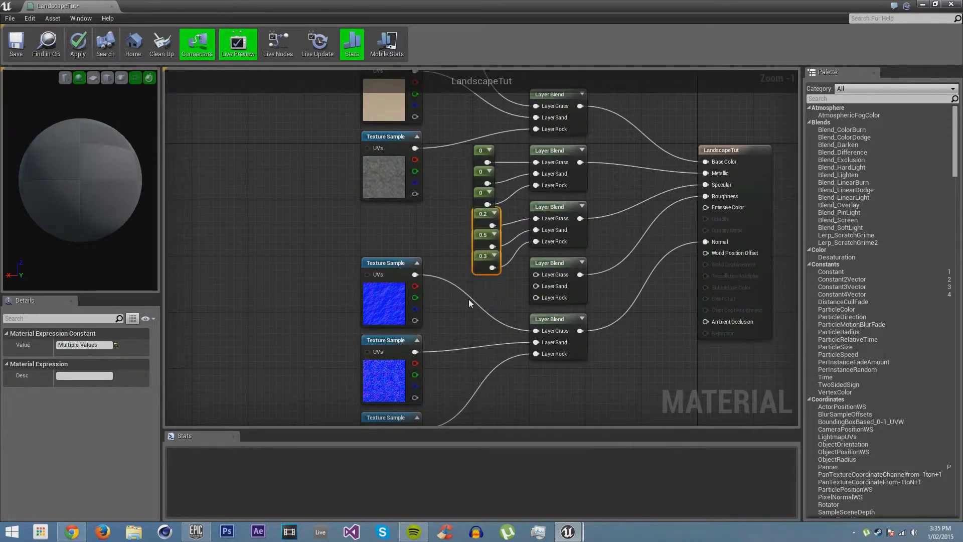
{"action": "right_click_drag", "start_coordinate": [469, 299], "coordinate": [466, 248]}
{"action": "key", "text": "ctrl+v"}
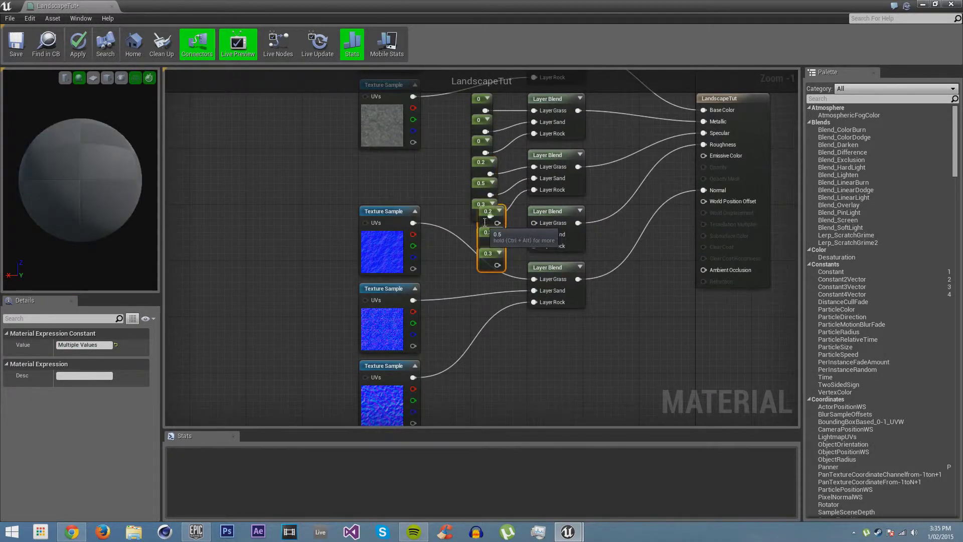
{"action": "left_click_drag", "start_coordinate": [477, 246], "coordinate": [479, 239]}
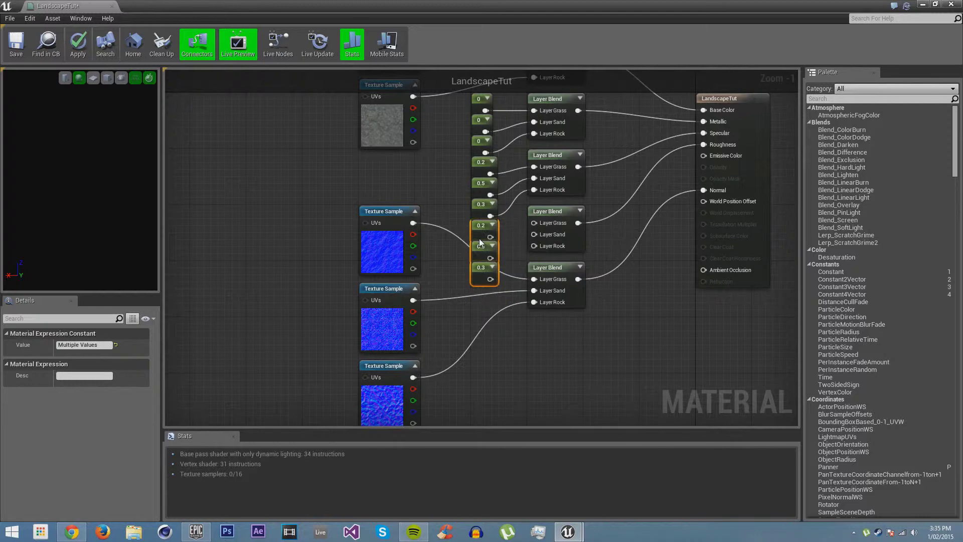
{"action": "left_click", "coordinate": [515, 233]}
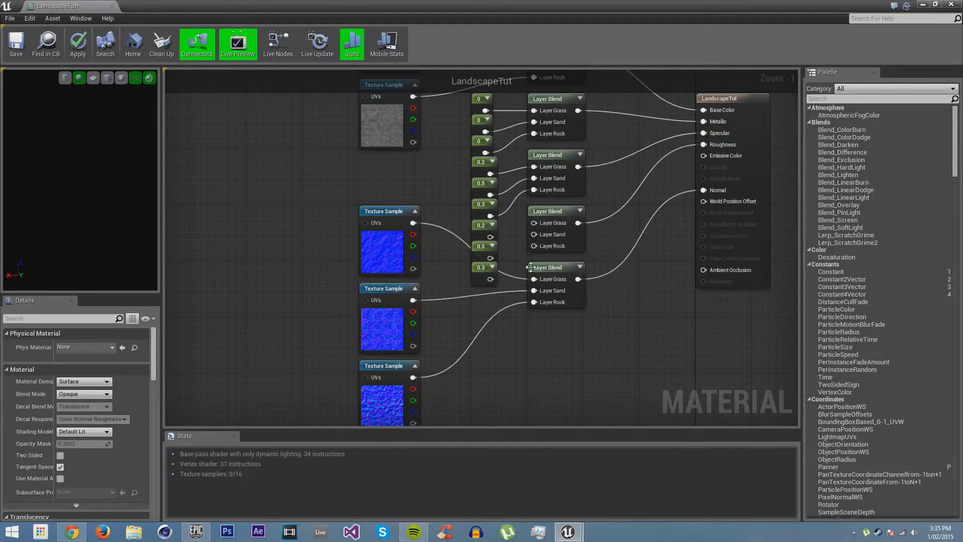
Step: Set the three copied constants beside the Roughness blend (0.2, 0.5 and 0.3) to 0
{"action": "right_click_drag", "start_coordinate": [694, 163], "coordinate": [694, 188]}
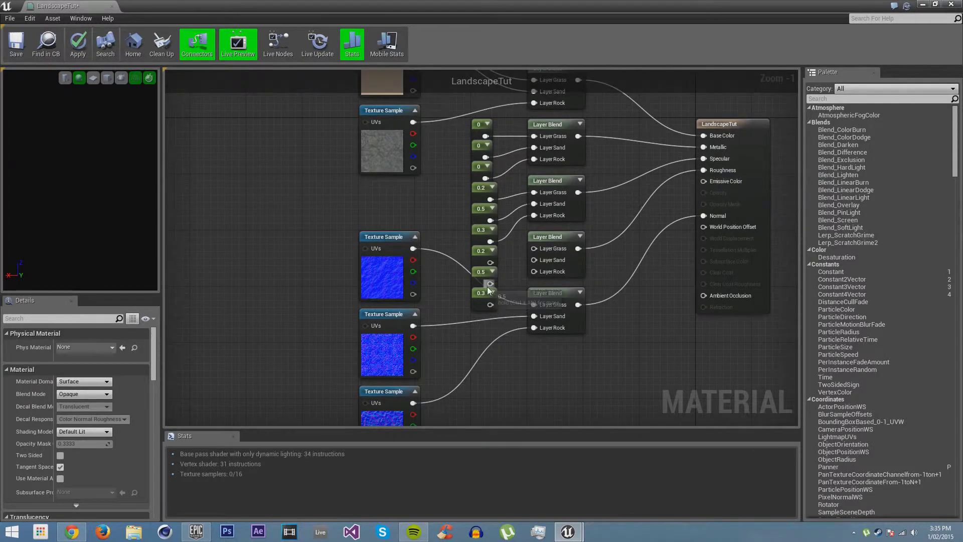
{"action": "left_click", "coordinate": [480, 252]}
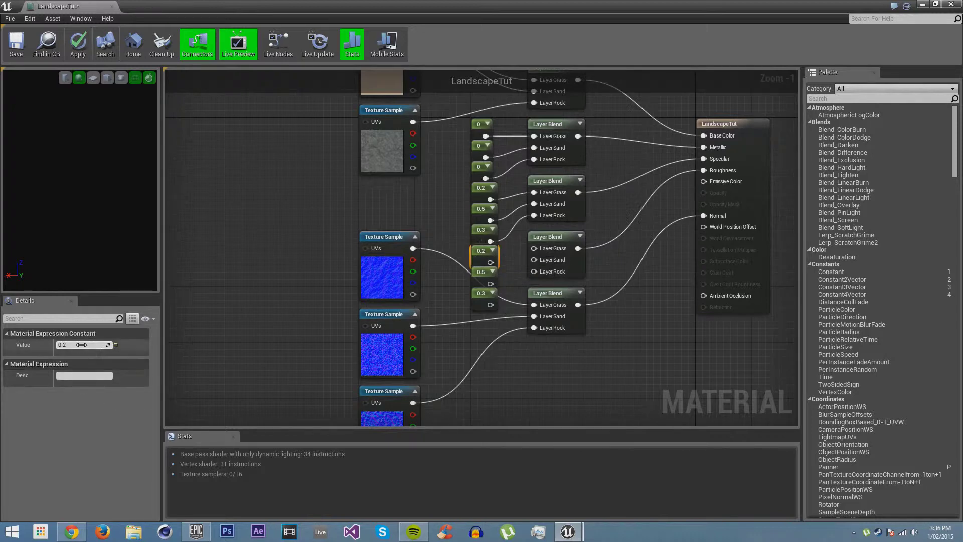
{"action": "key", "text": "Return"}
{"action": "left_click", "coordinate": [479, 274]}
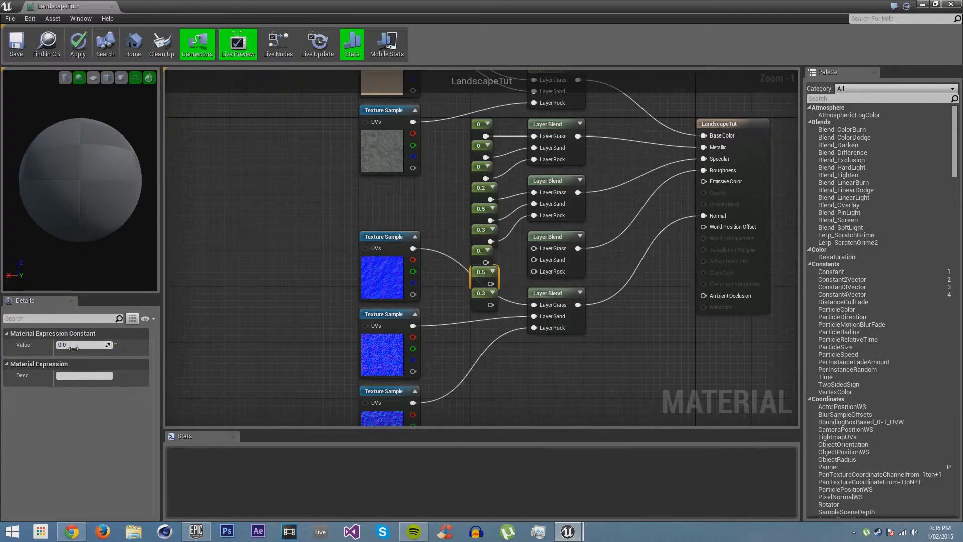
{"action": "left_click", "coordinate": [75, 345]}
{"action": "type", "text": "0"}
{"action": "key", "text": "Return"}
{"action": "left_click", "coordinate": [483, 297]}
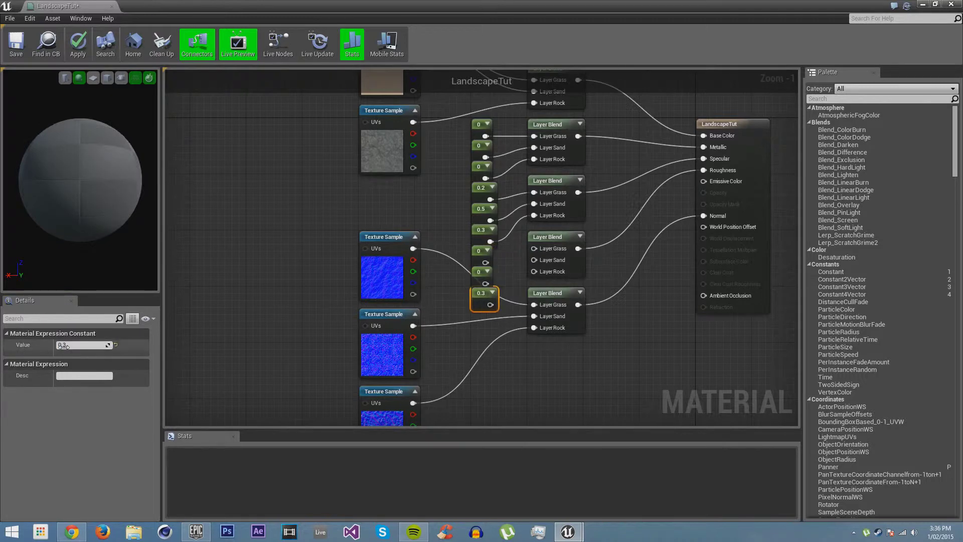
{"action": "type", "text": "0"}
{"action": "key", "text": "Return"}
{"action": "left_click", "coordinate": [467, 380]}
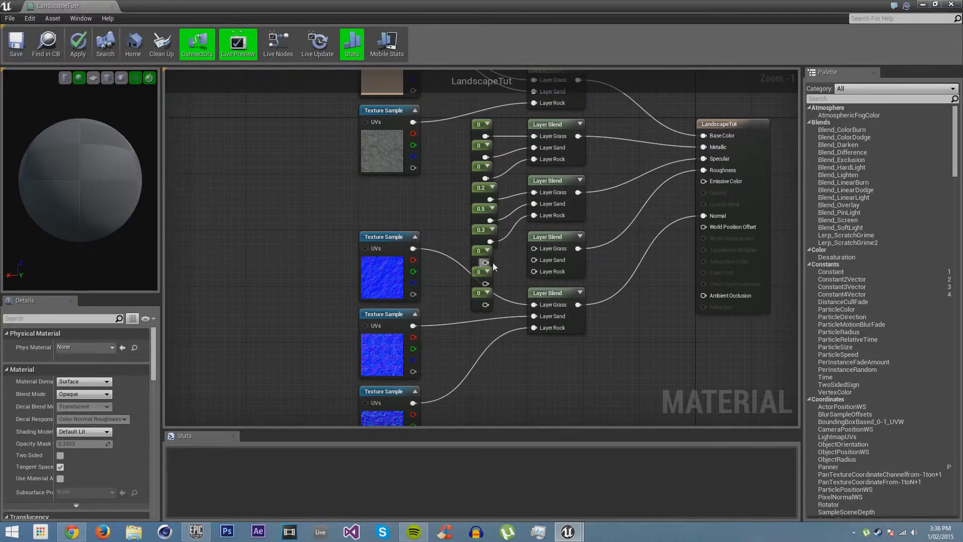
Step: Connect the three new zero constants to Layer Grass, Layer Sand and Layer Rock of the Roughness blend and save the material
{"action": "left_click_drag", "start_coordinate": [487, 263], "coordinate": [485, 284]}
{"action": "right_click_drag", "start_coordinate": [633, 266], "coordinate": [547, 326]}
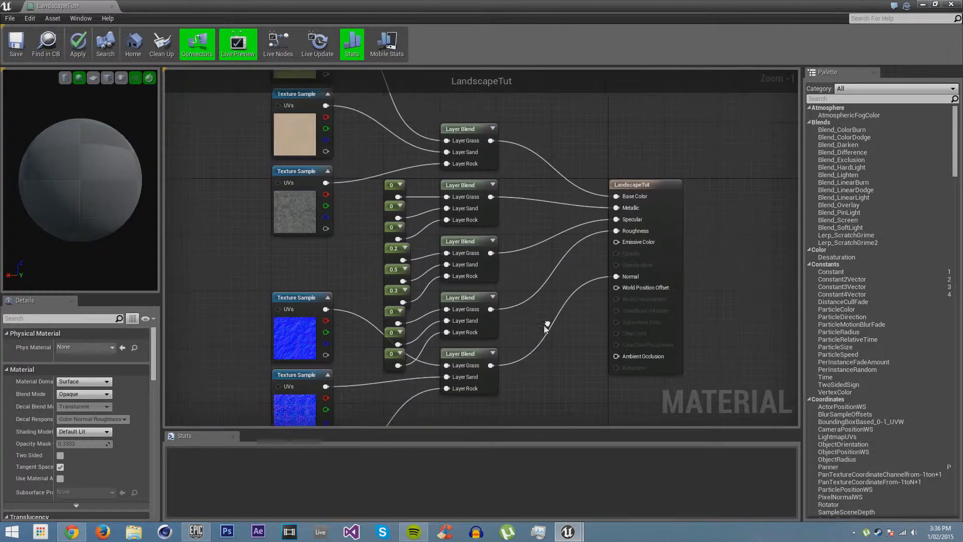
{"action": "scroll", "coordinate": [501, 243], "scroll_direction": "down", "scroll_amount": 2}
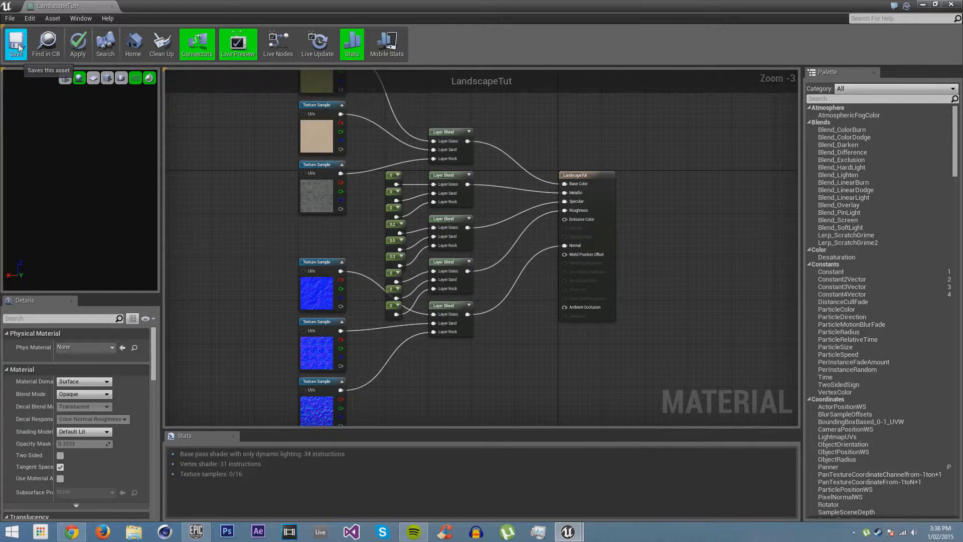
{"action": "key", "text": "ctrl+s"}
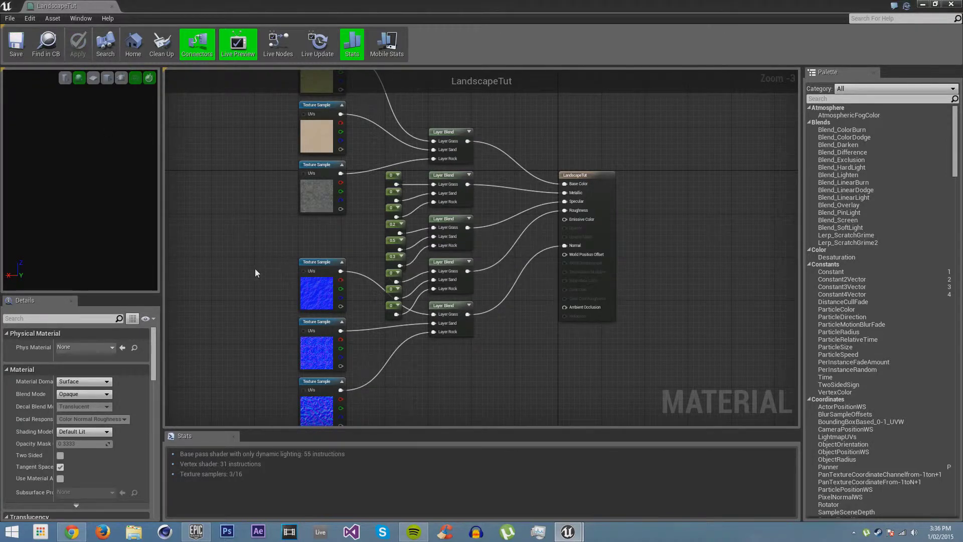
Step: Enable the Used with Landscape usage flag for the LandscapeTut material and save it
{"action": "scroll", "coordinate": [31, 385], "scroll_direction": "down", "scroll_amount": 5}
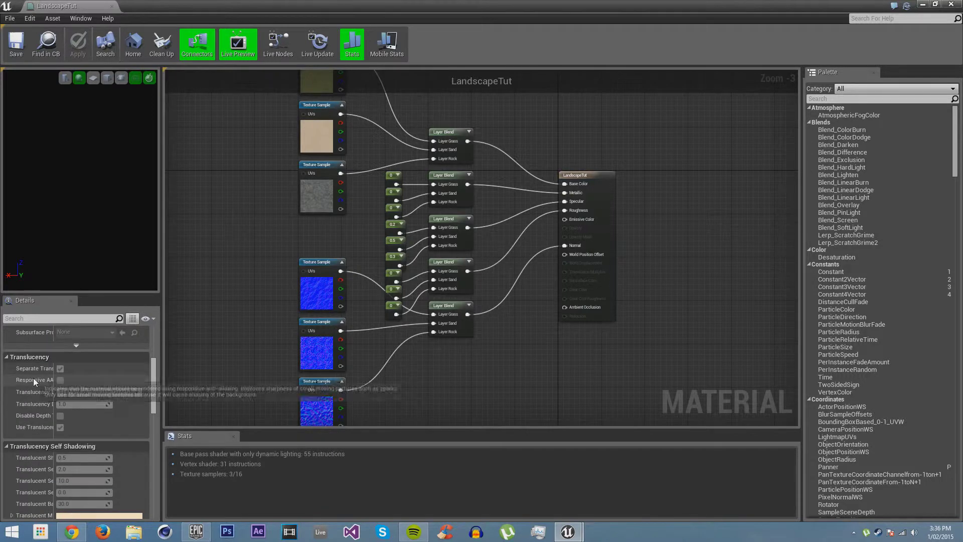
{"action": "scroll", "coordinate": [33, 378], "scroll_direction": "down", "scroll_amount": 8}
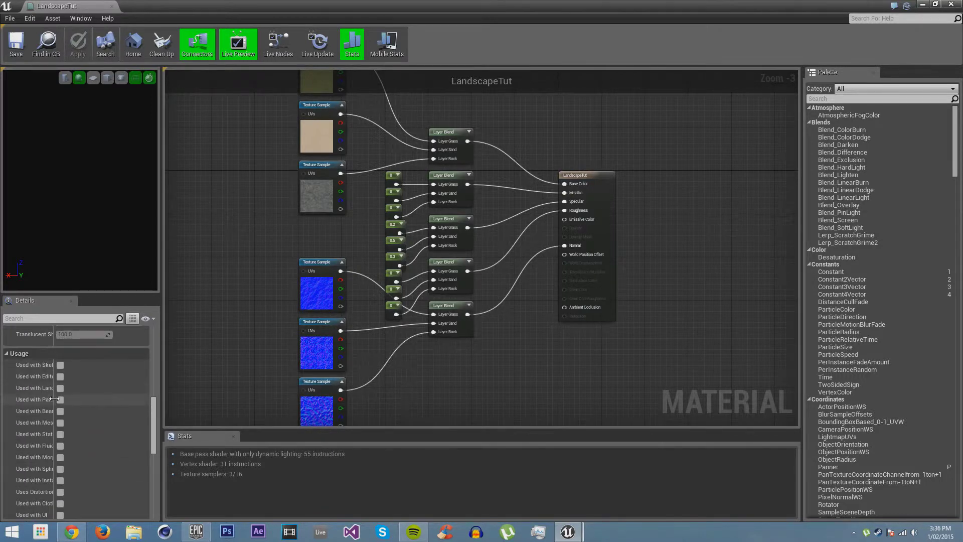
{"action": "left_click_drag", "start_coordinate": [57, 400], "coordinate": [87, 399]}
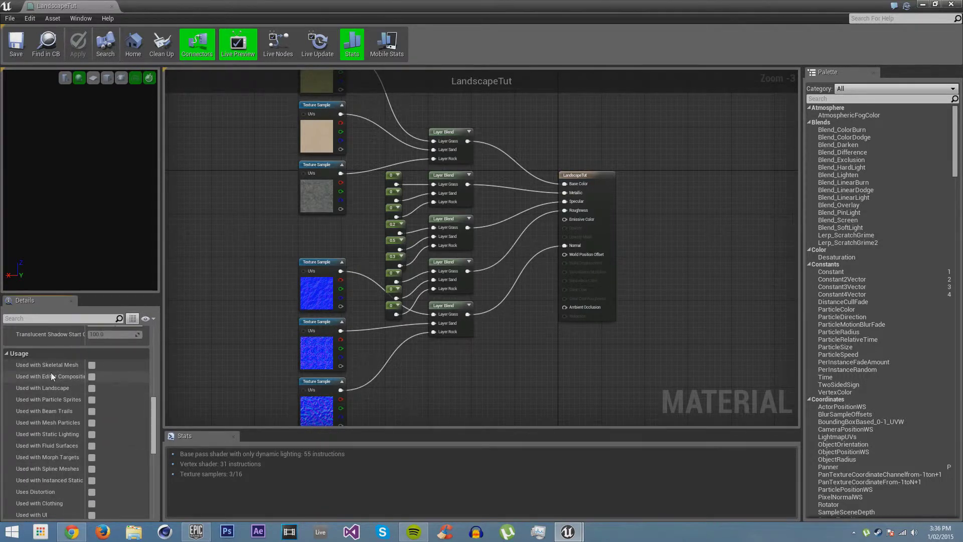
{"action": "scroll", "coordinate": [50, 373], "scroll_direction": "down", "scroll_amount": 1}
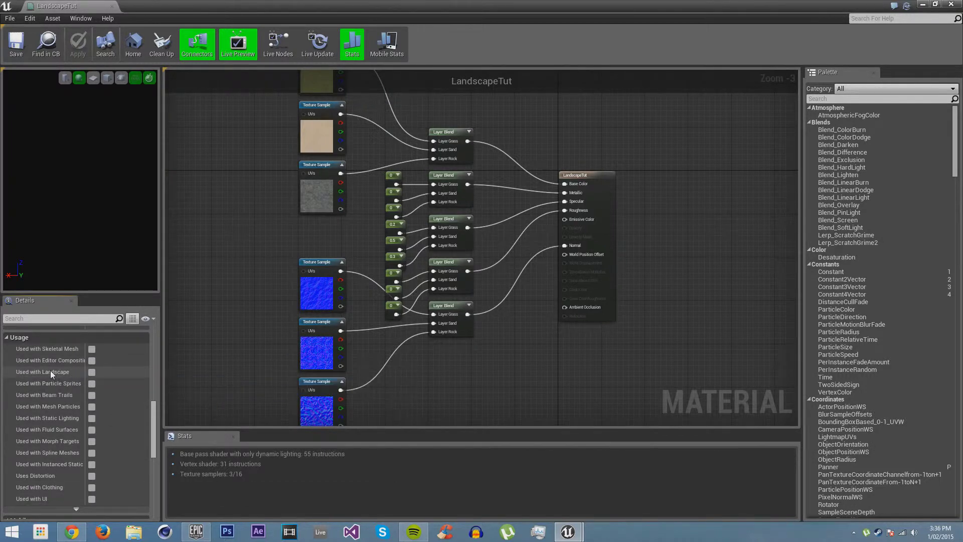
{"action": "left_click", "coordinate": [92, 371]}
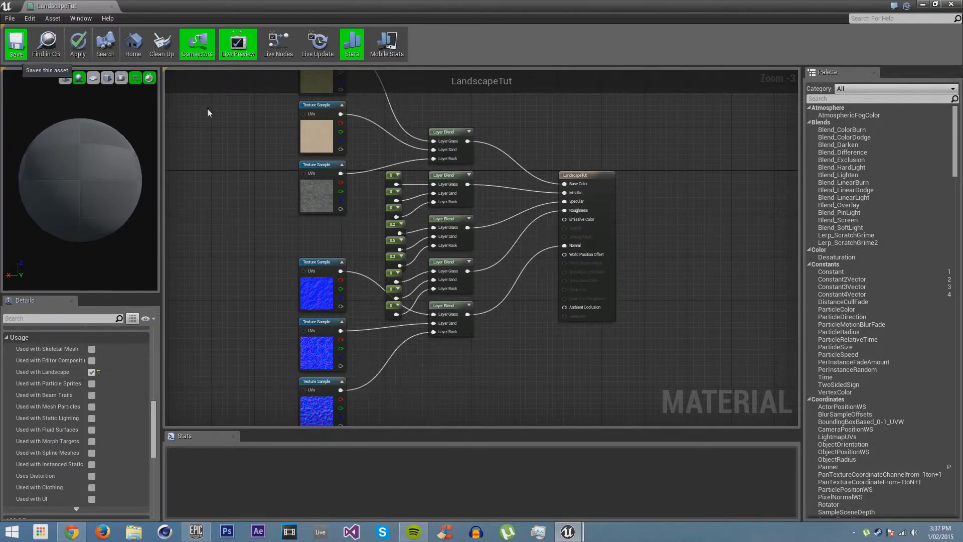
{"action": "key", "text": "ctrl+s"}
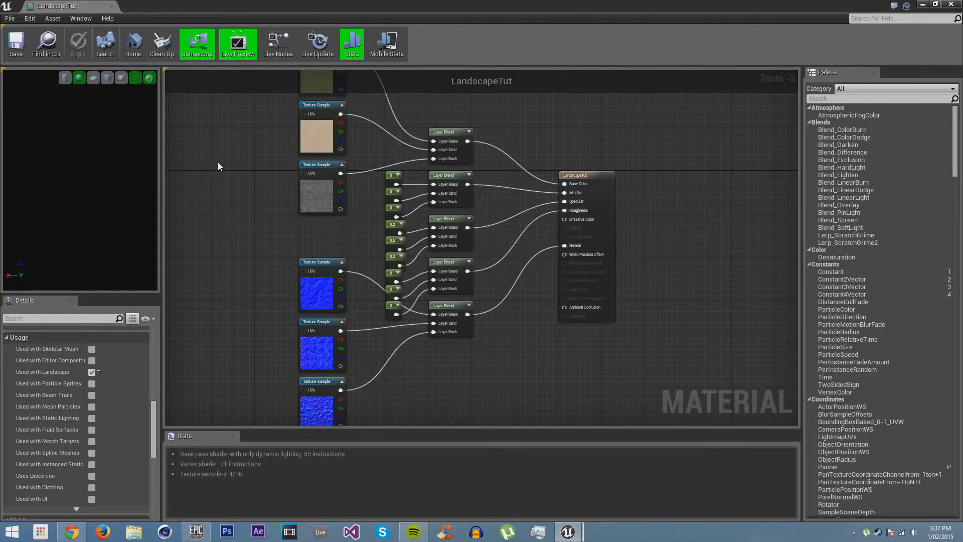
{"action": "left_click_drag", "start_coordinate": [421, 116], "coordinate": [442, 380]}
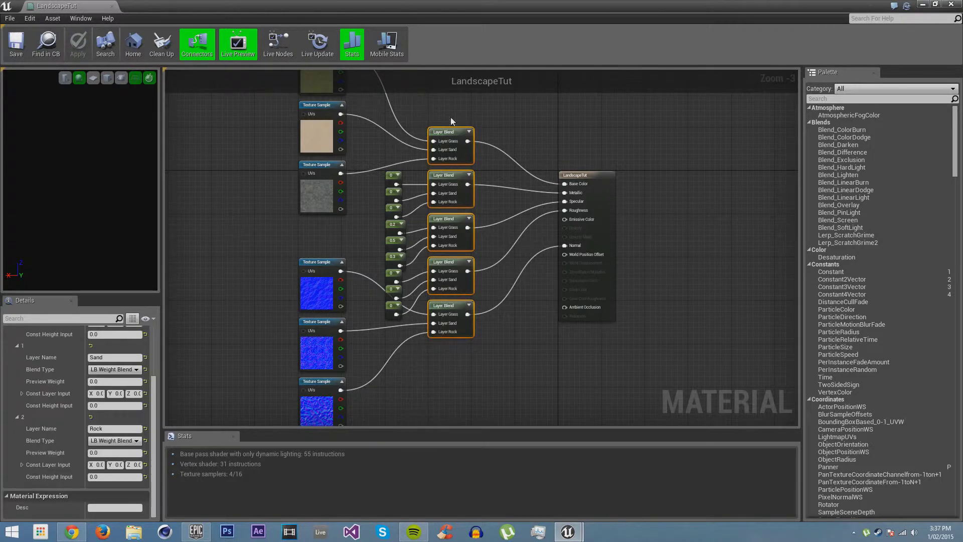
{"action": "left_click", "coordinate": [500, 173]}
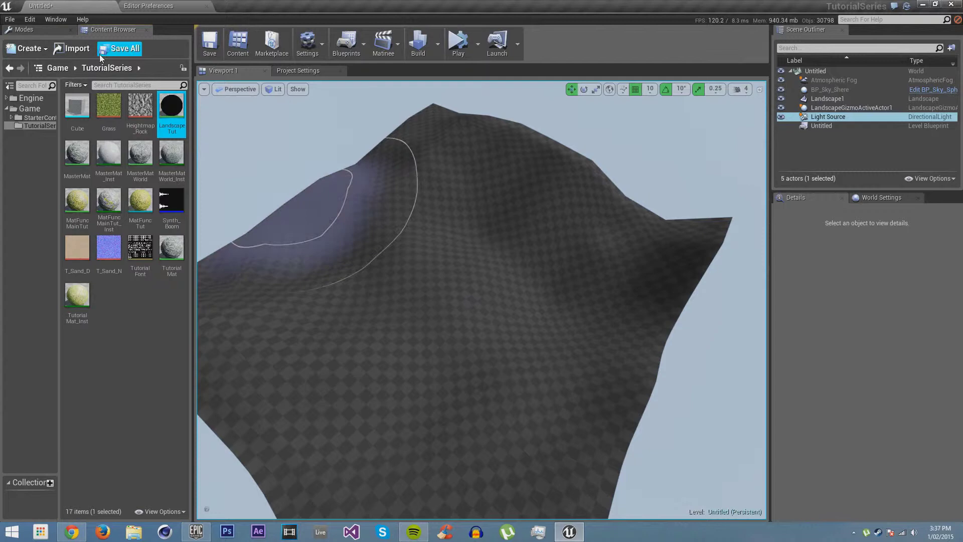
Step: Switch to the level editor's placement mode, select the landscape and assign LandscapeTut as its landscape material
{"action": "left_click", "coordinate": [50, 29]}
{"action": "key", "text": "shift+1"}
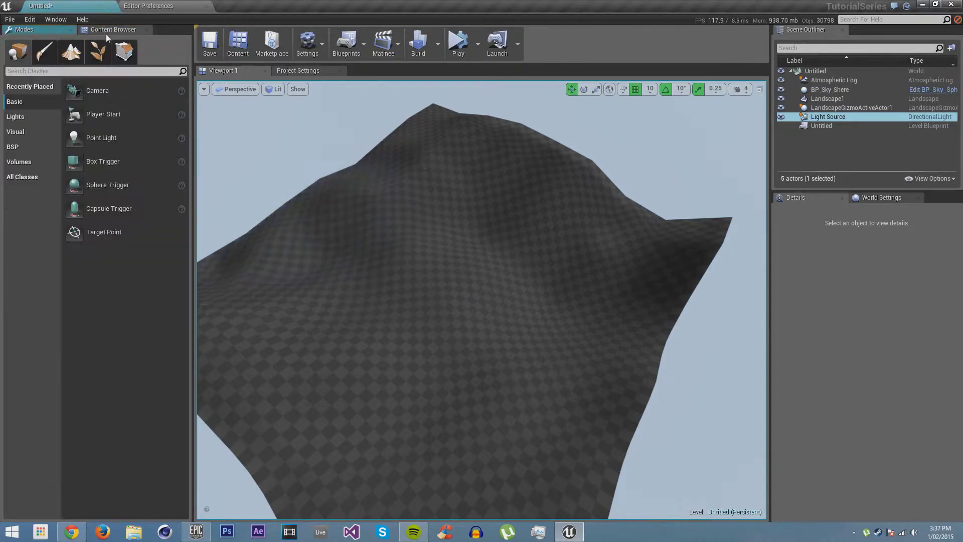
{"action": "left_click", "coordinate": [106, 32]}
{"action": "left_click", "coordinate": [563, 226]}
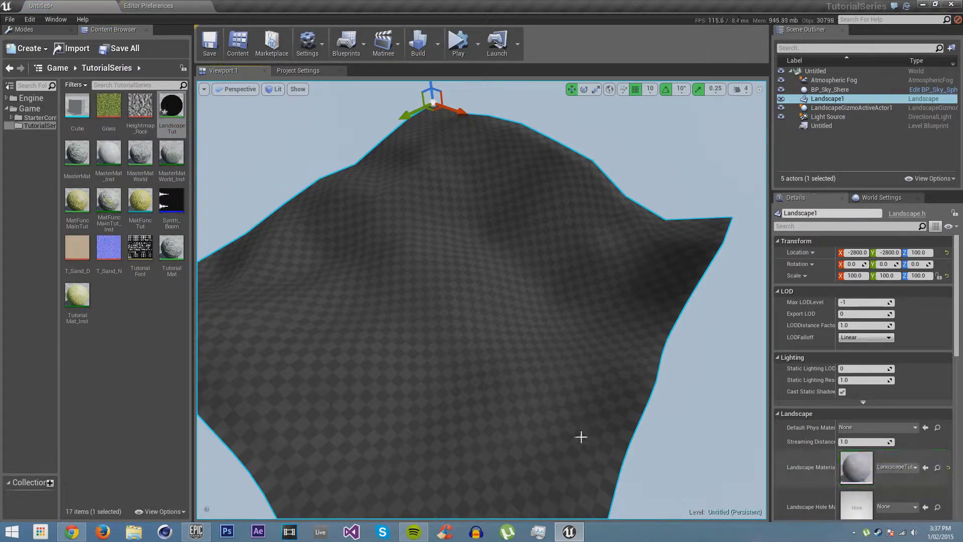
{"action": "right_click_drag", "start_coordinate": [623, 343], "coordinate": [633, 256]}
{"action": "mouse_move", "coordinate": [657, 343]}
{"action": "right_mouse_down"}
{"action": "mouse_move", "coordinate": [674, 324]}
{"action": "mouse_move", "coordinate": [682, 354]}
{"action": "mouse_move", "coordinate": [619, 351]}
{"action": "mouse_move", "coordinate": [650, 344]}
{"action": "mouse_move", "coordinate": [547, 369]}
{"action": "mouse_move", "coordinate": [574, 369]}
{"action": "right_mouse_up"}
{"action": "key", "text": "Escape"}
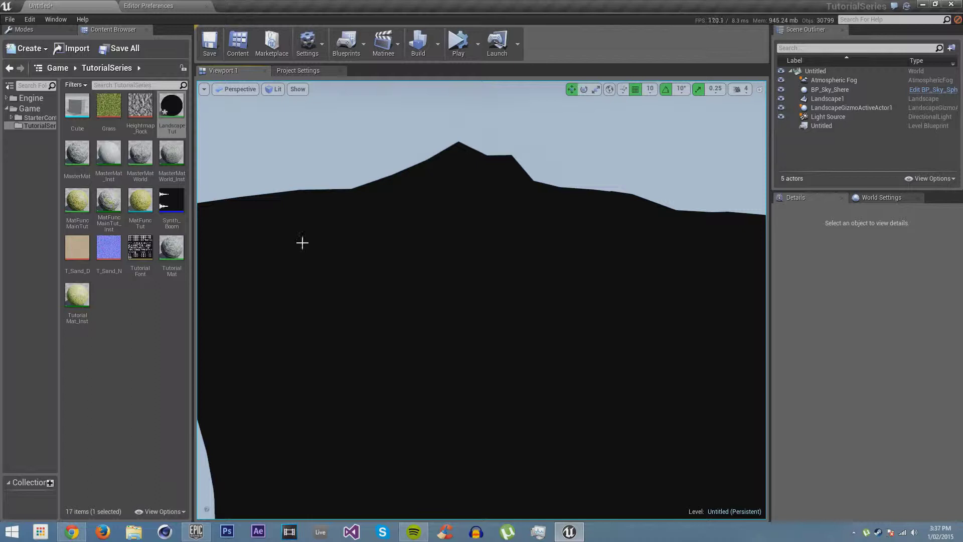
Step: Select the landscape in the level and switch to the Paint tools of landscape mode
{"action": "left_click", "coordinate": [408, 281]}
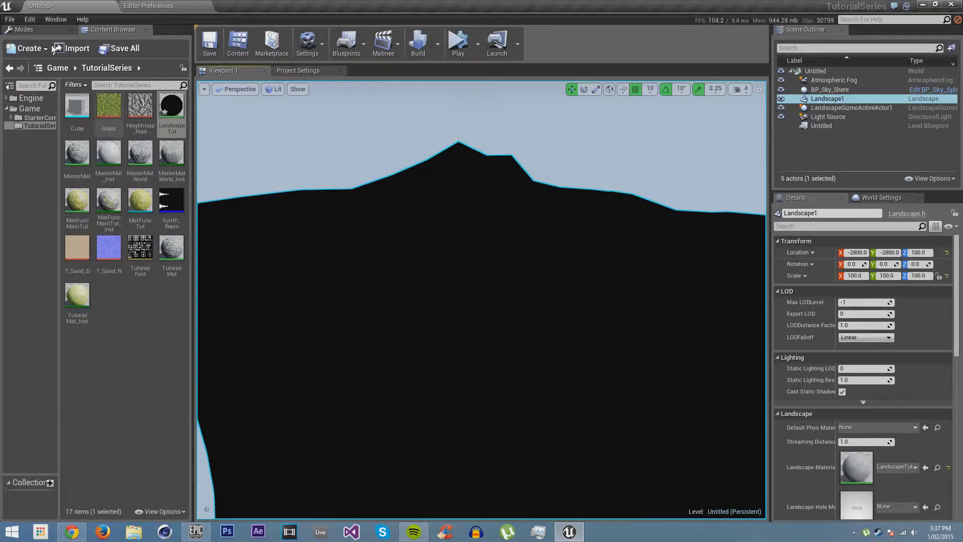
{"action": "left_click", "coordinate": [38, 28]}
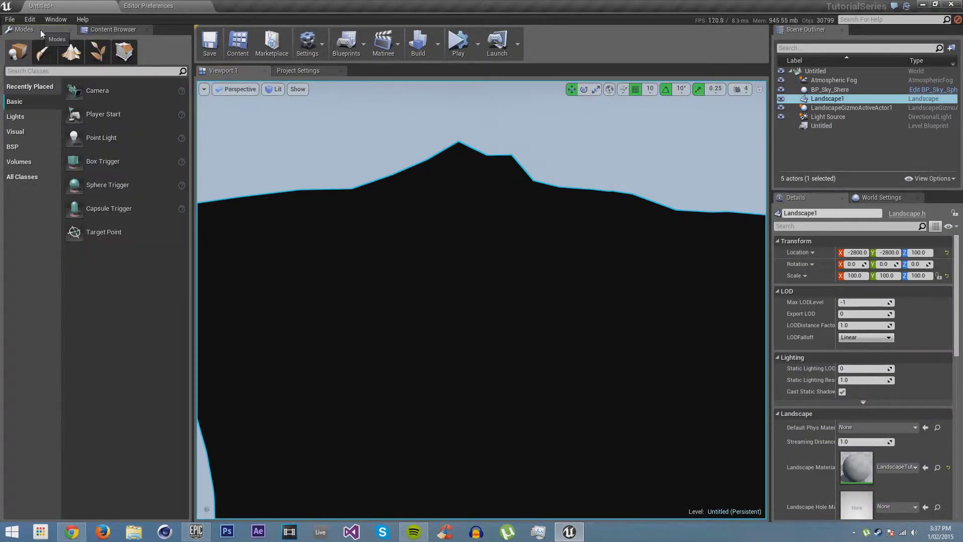
{"action": "left_click", "coordinate": [71, 54]}
{"action": "left_click", "coordinate": [125, 83]}
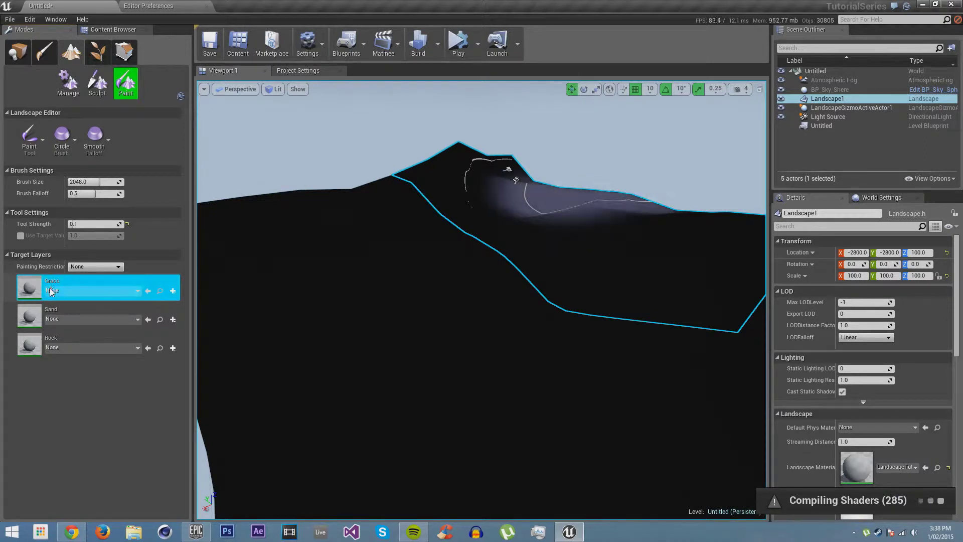
Step: Create a weight-blended layer info named Grass_LayerInfo for the Grass target layer in the TutorialSeries folder
{"action": "left_click", "coordinate": [172, 291]}
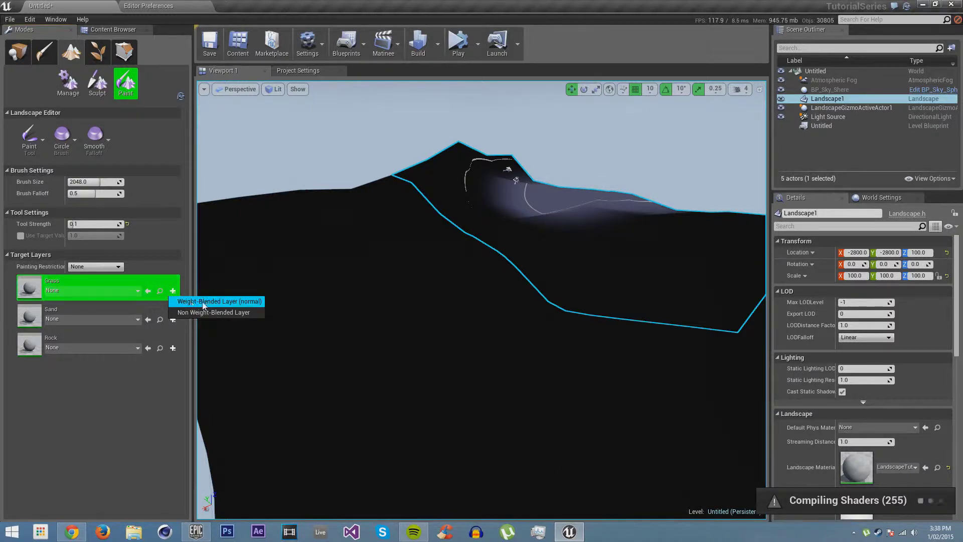
{"action": "left_click", "coordinate": [215, 302]}
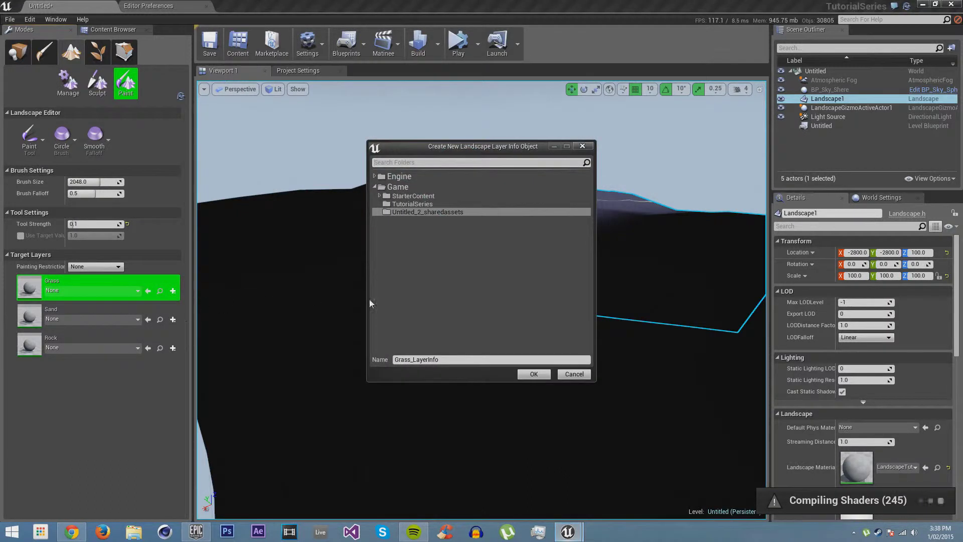
{"action": "left_click", "coordinate": [414, 205]}
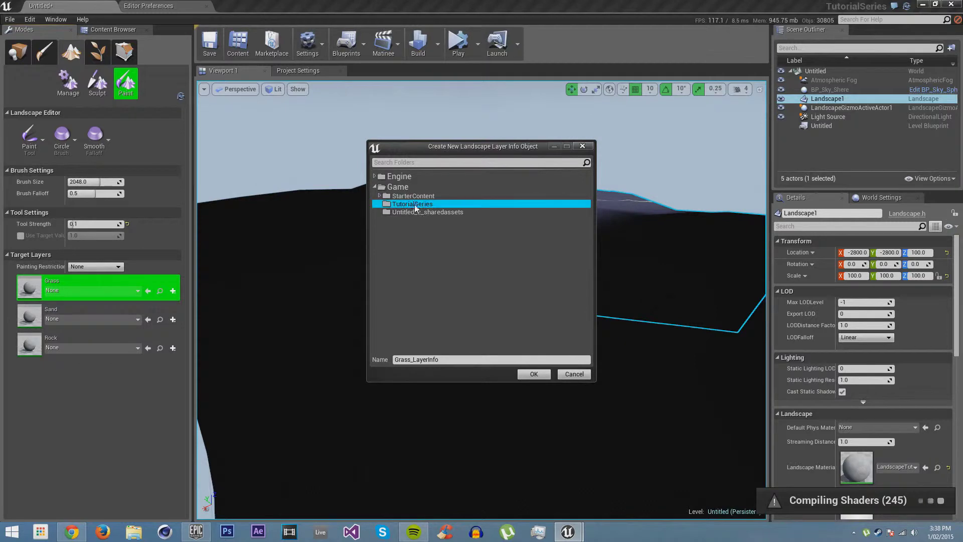
{"action": "left_click", "coordinate": [534, 374]}
{"action": "left_click", "coordinate": [40, 28]}
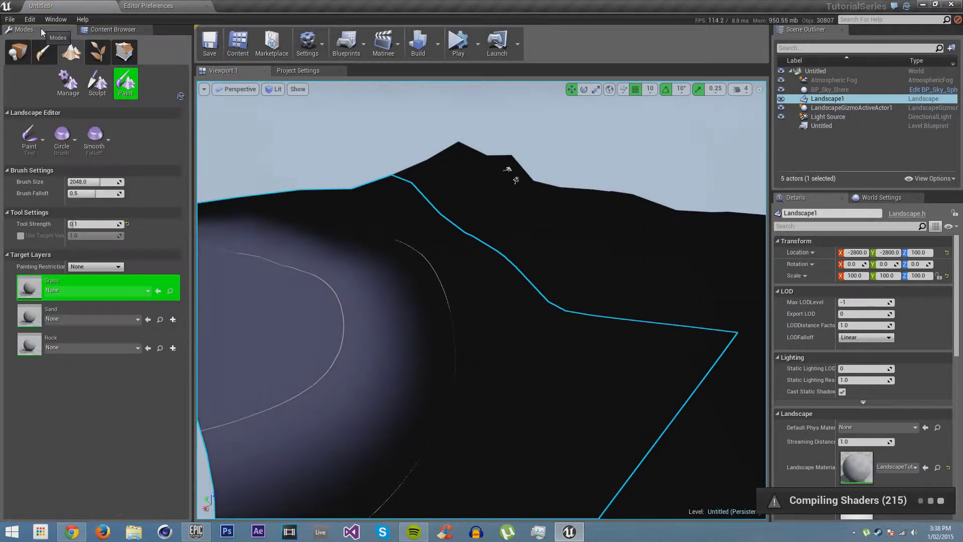
Step: Create a weight-blended Sand_LayerInfo in the TutorialSeries folder and assign it to the Sand target layer
{"action": "left_click", "coordinate": [172, 319]}
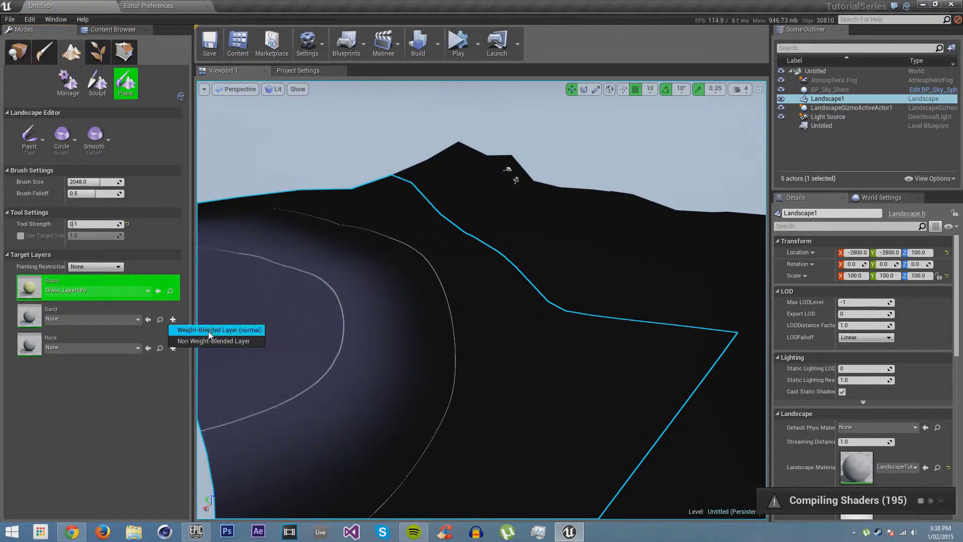
{"action": "left_click", "coordinate": [209, 331]}
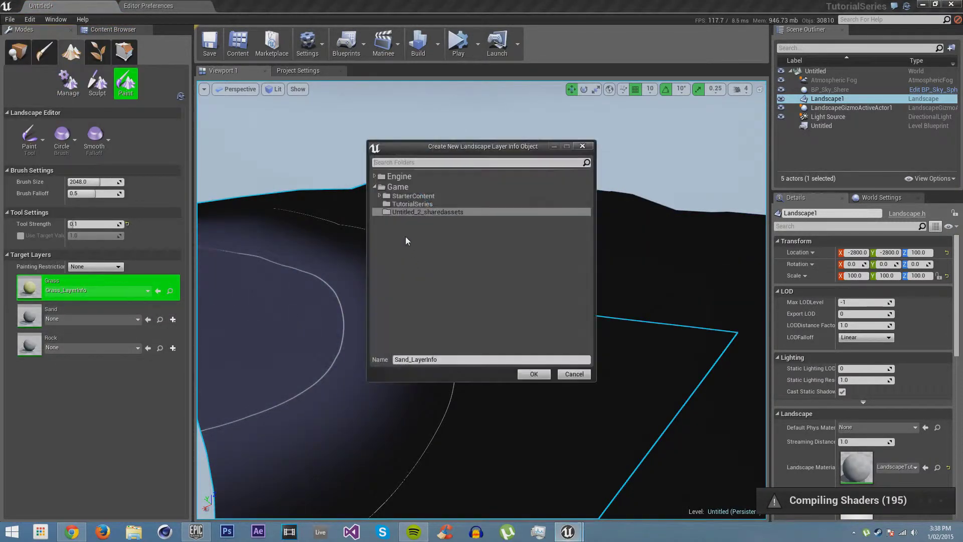
{"action": "left_click", "coordinate": [531, 374]}
{"action": "left_click", "coordinate": [44, 29]}
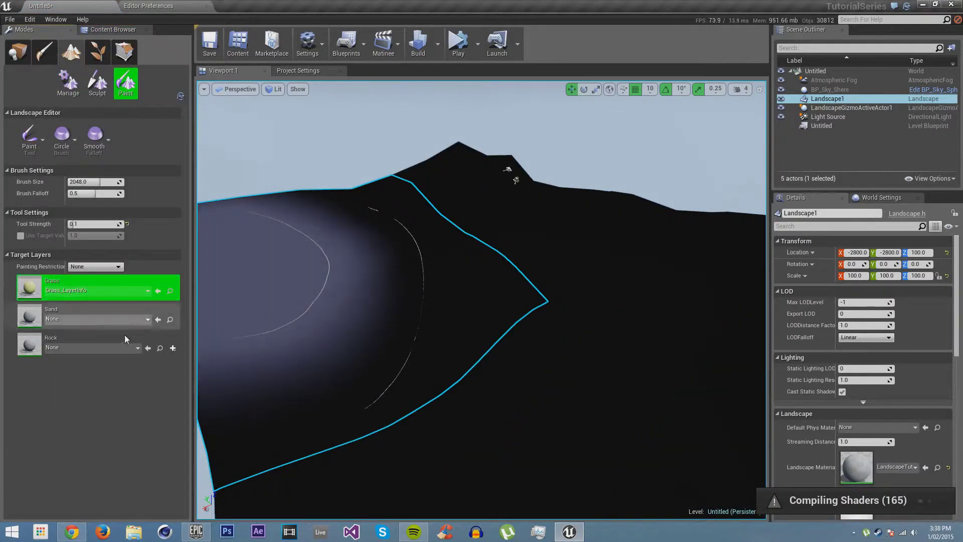
{"action": "left_click", "coordinate": [127, 318]}
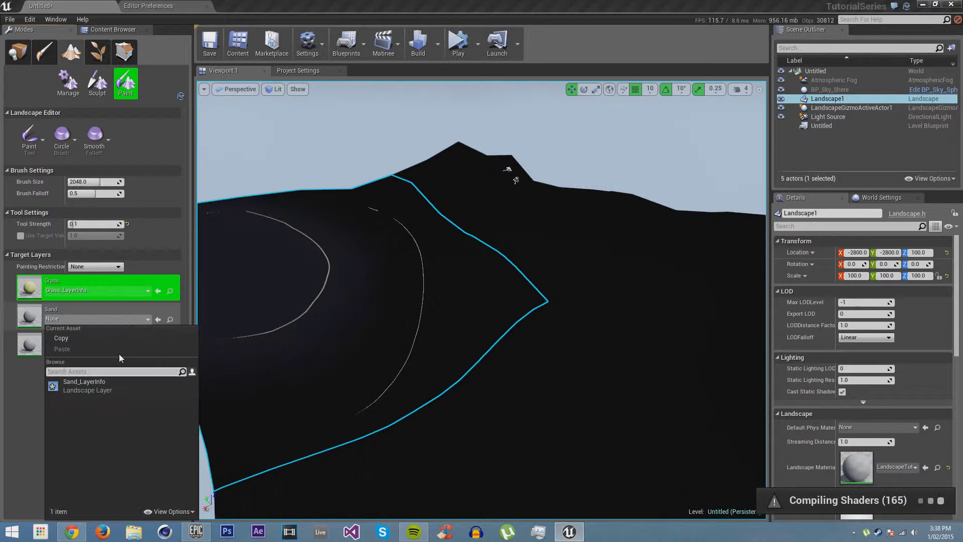
{"action": "left_click", "coordinate": [113, 384]}
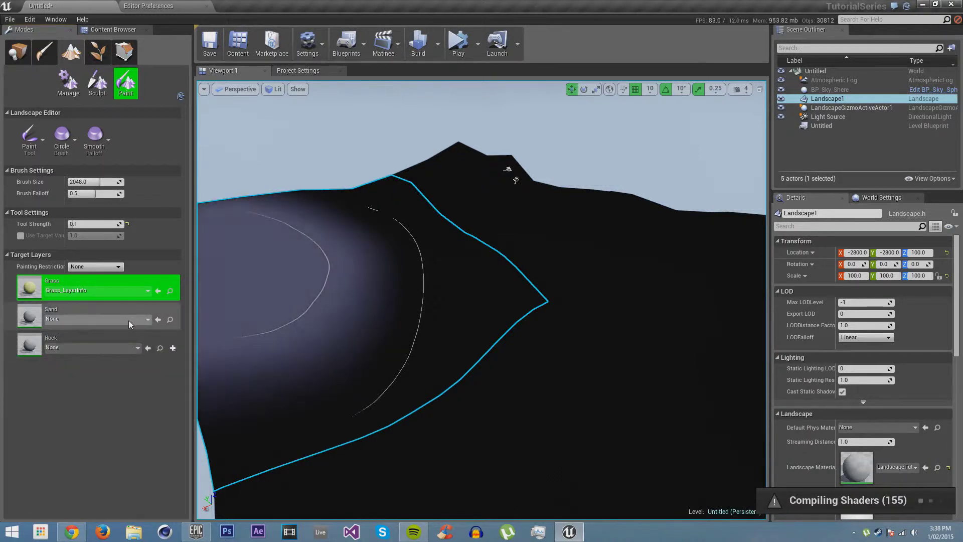
Step: Create a weight-blended layer info named Rock_LayerInfo for the Rock target layer in the TutorialSeries folder and return to the landscape paint settings
{"action": "left_click", "coordinate": [172, 348]}
{"action": "left_click", "coordinate": [217, 359]}
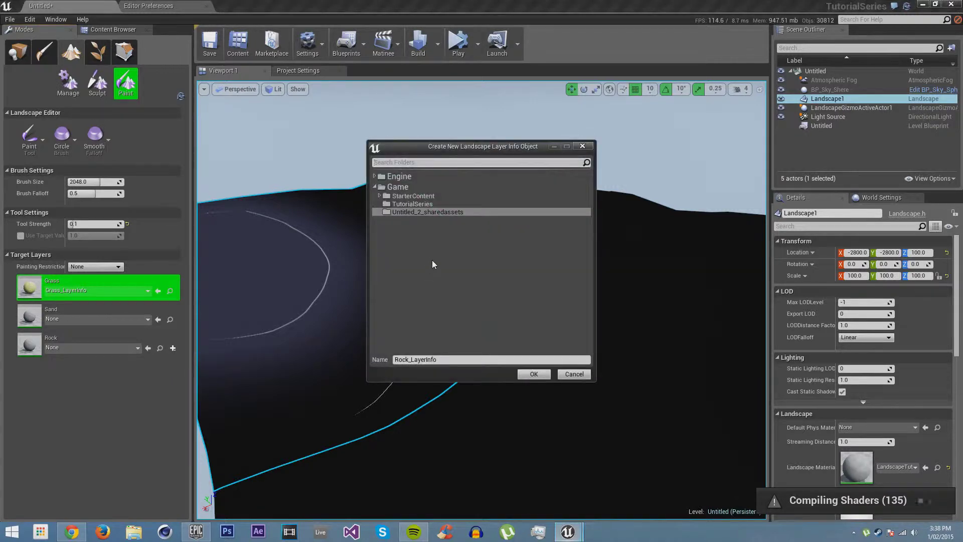
{"action": "left_click", "coordinate": [546, 374]}
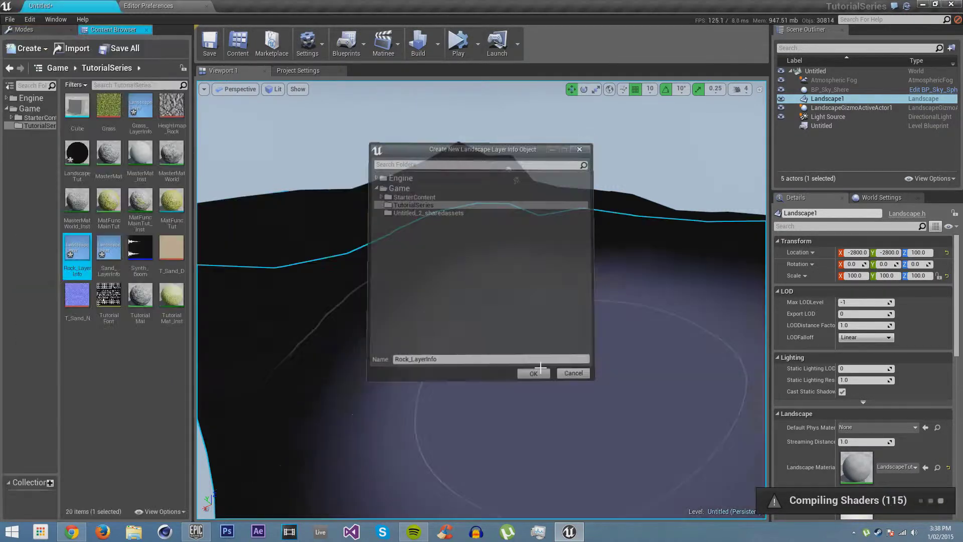
{"action": "mouse_move", "coordinate": [71, 53]}
{"action": "left_mouse_down"}
{"action": "mouse_move", "coordinate": [96, 59]}
{"action": "mouse_move", "coordinate": [23, 29]}
{"action": "mouse_move", "coordinate": [35, 31]}
{"action": "left_mouse_up"}
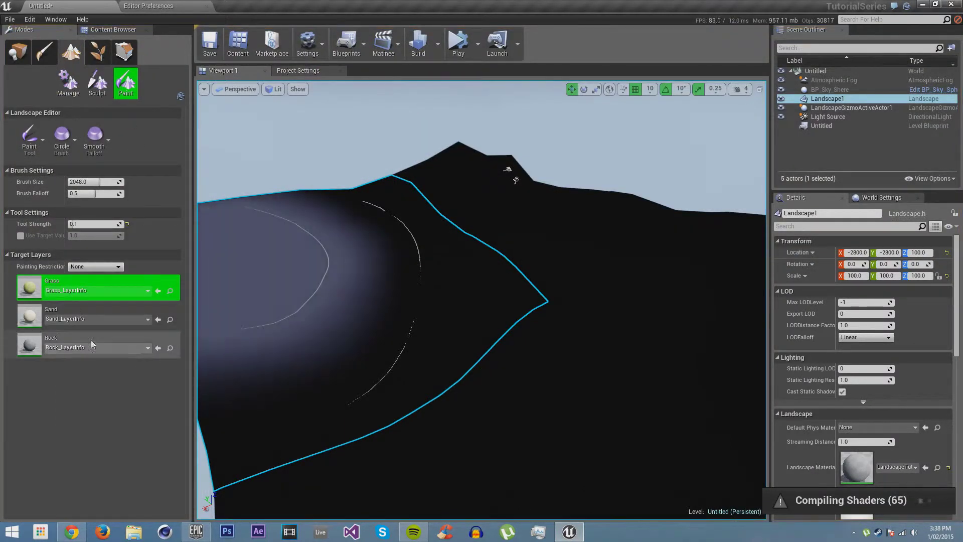
{"action": "mouse_move", "coordinate": [630, 338]}
{"action": "right_mouse_down"}
{"action": "mouse_move", "coordinate": [668, 342]}
{"action": "mouse_move", "coordinate": [653, 346]}
{"action": "right_mouse_up"}
{"action": "right_click_drag", "start_coordinate": [537, 233], "coordinate": [504, 236]}
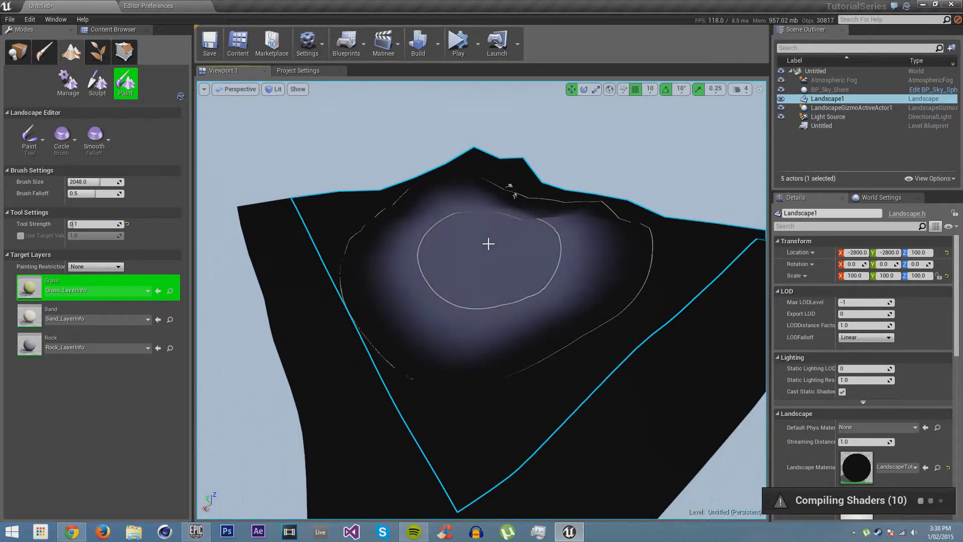
Step: Paint the Grass layer over the sculpted landscape using the large brush at low strength
{"action": "mouse_move", "coordinate": [488, 243]}
{"action": "right_mouse_down"}
{"action": "mouse_move", "coordinate": [464, 273]}
{"action": "mouse_move", "coordinate": [454, 238]}
{"action": "mouse_move", "coordinate": [481, 226]}
{"action": "right_mouse_up"}
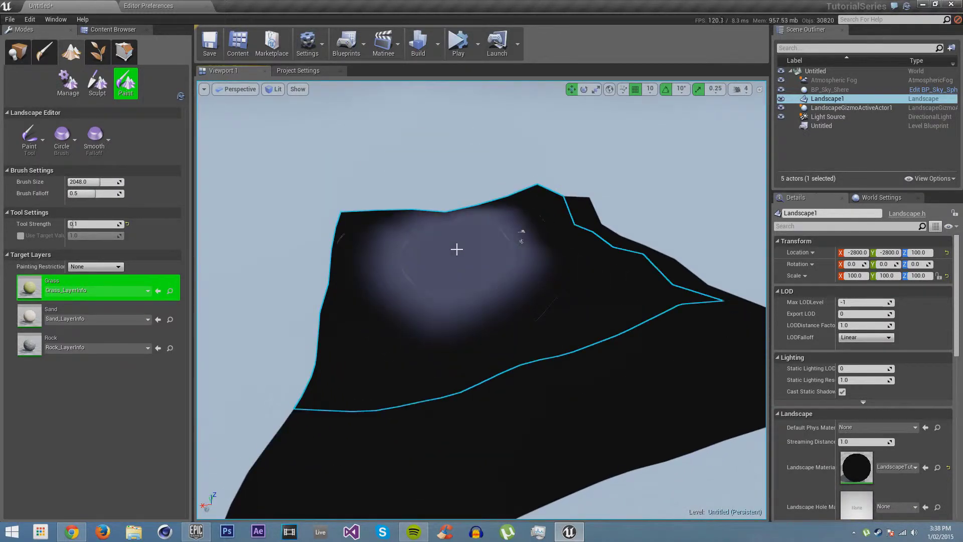
{"action": "mouse_move", "coordinate": [415, 298]}
{"action": "left_mouse_down"}
{"action": "mouse_move", "coordinate": [436, 351]}
{"action": "mouse_move", "coordinate": [553, 244]}
{"action": "left_mouse_up"}
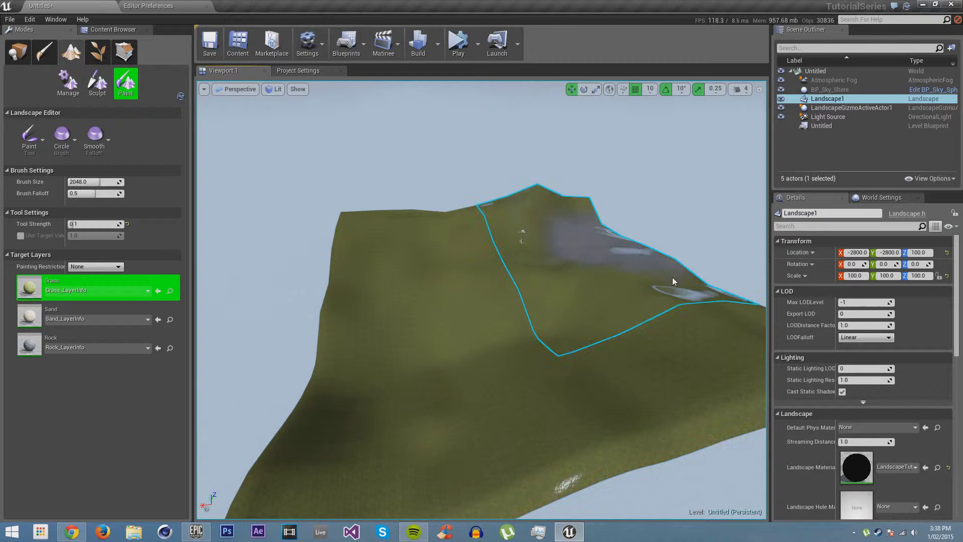
{"action": "mouse_move", "coordinate": [613, 428]}
{"action": "right_mouse_down"}
{"action": "mouse_move", "coordinate": [672, 420]}
{"action": "mouse_move", "coordinate": [566, 416]}
{"action": "mouse_move", "coordinate": [491, 429]}
{"action": "mouse_move", "coordinate": [449, 415]}
{"action": "mouse_move", "coordinate": [424, 389]}
{"action": "mouse_move", "coordinate": [401, 390]}
{"action": "mouse_move", "coordinate": [419, 409]}
{"action": "mouse_move", "coordinate": [440, 387]}
{"action": "mouse_move", "coordinate": [447, 408]}
{"action": "mouse_move", "coordinate": [414, 408]}
{"action": "right_mouse_up"}
{"action": "key", "text": "w"}
{"action": "key", "text": "w"}
{"action": "key", "text": "w"}
{"action": "key", "text": "s"}
{"action": "right_click_drag", "start_coordinate": [514, 416], "coordinate": [338, 377]}
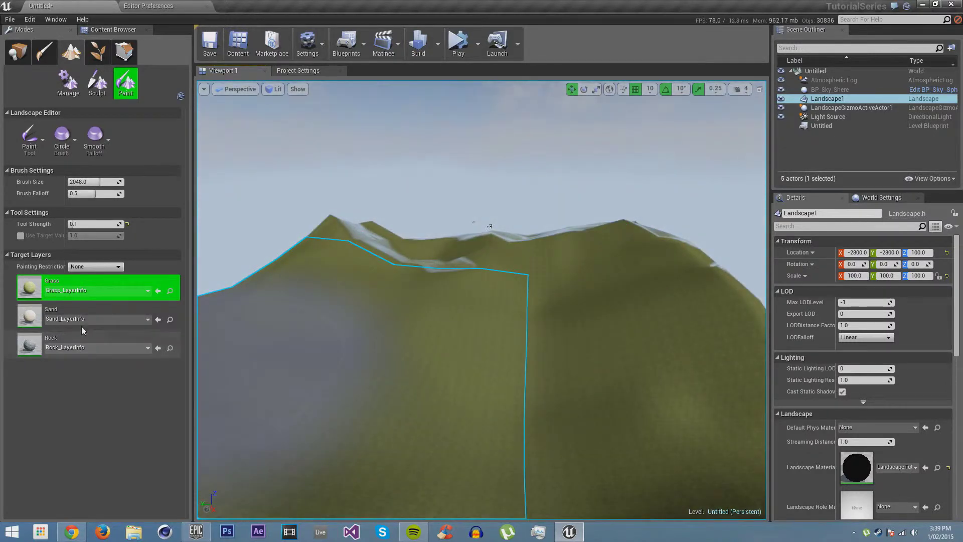
Step: Paint the Sand layer in broad, low-strength strokes across the landscape's sections and inspect the blend up close
{"action": "left_click", "coordinate": [40, 321]}
{"action": "left_click_drag", "start_coordinate": [401, 331], "coordinate": [438, 350]}
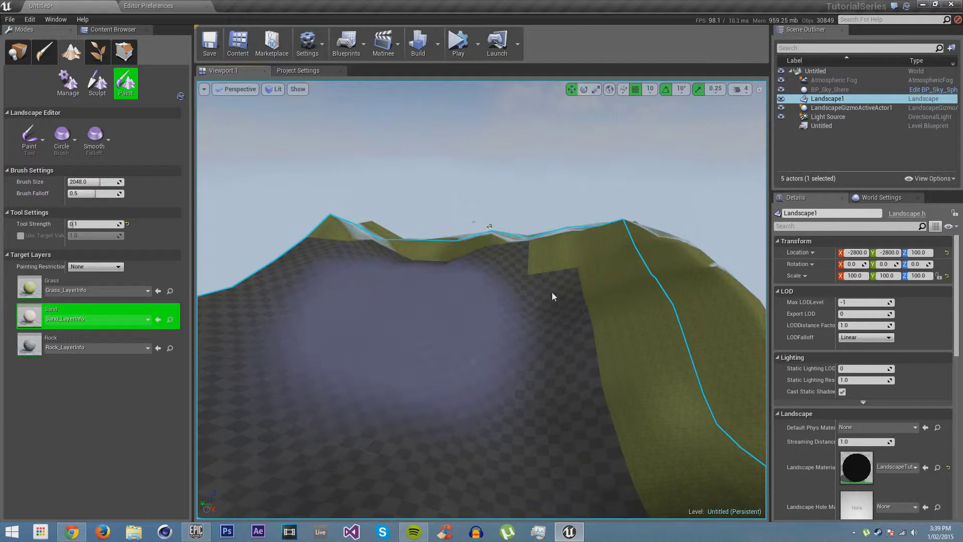
{"action": "left_click_drag", "start_coordinate": [554, 297], "coordinate": [418, 234]}
{"action": "mouse_move", "coordinate": [388, 272]}
{"action": "right_mouse_down"}
{"action": "mouse_move", "coordinate": [446, 341]}
{"action": "mouse_move", "coordinate": [417, 296]}
{"action": "right_mouse_up"}
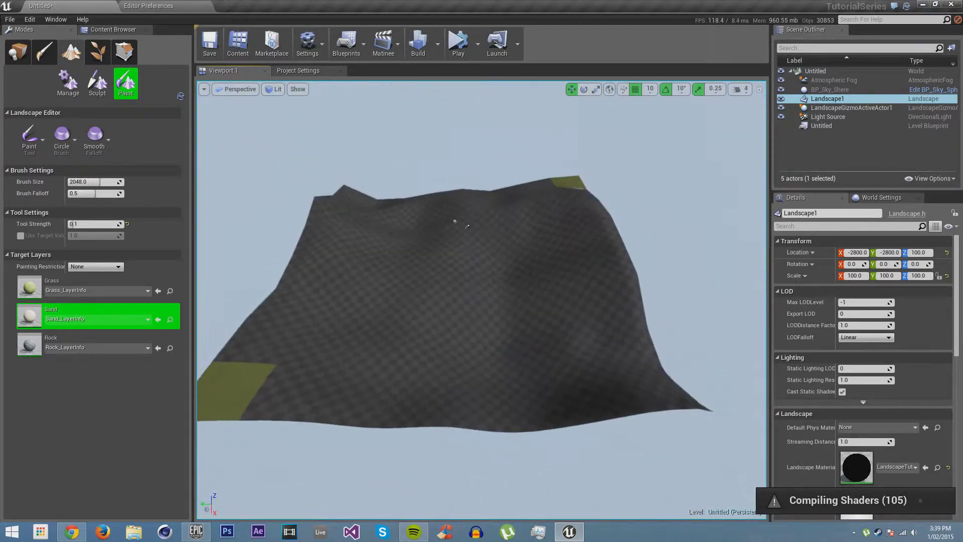
{"action": "mouse_move", "coordinate": [552, 225]}
{"action": "right_mouse_down"}
{"action": "mouse_move", "coordinate": [546, 321]}
{"action": "mouse_move", "coordinate": [507, 243]}
{"action": "mouse_move", "coordinate": [552, 253]}
{"action": "mouse_move", "coordinate": [474, 268]}
{"action": "mouse_move", "coordinate": [582, 232]}
{"action": "mouse_move", "coordinate": [548, 225]}
{"action": "mouse_move", "coordinate": [534, 235]}
{"action": "mouse_move", "coordinate": [474, 238]}
{"action": "right_mouse_up"}
{"action": "key", "text": "w"}
{"action": "key", "text": "w"}
{"action": "right_click_drag", "start_coordinate": [477, 311], "coordinate": [445, 219]}
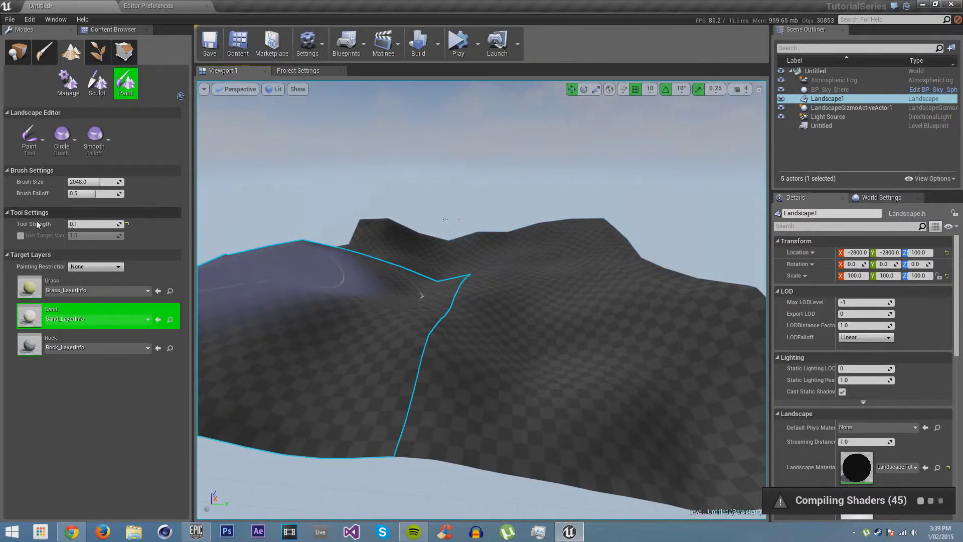
{"action": "mouse_move", "coordinate": [445, 219]}
{"action": "right_mouse_down"}
{"action": "mouse_move", "coordinate": [473, 208]}
{"action": "mouse_move", "coordinate": [466, 201]}
{"action": "mouse_move", "coordinate": [272, 245]}
{"action": "right_mouse_up"}
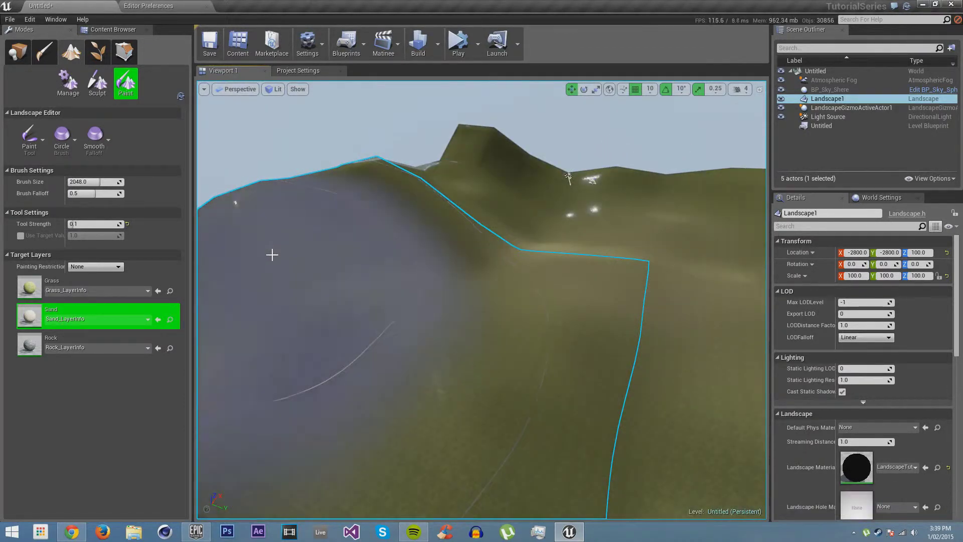
{"action": "right_click_drag", "start_coordinate": [385, 297], "coordinate": [427, 347]}
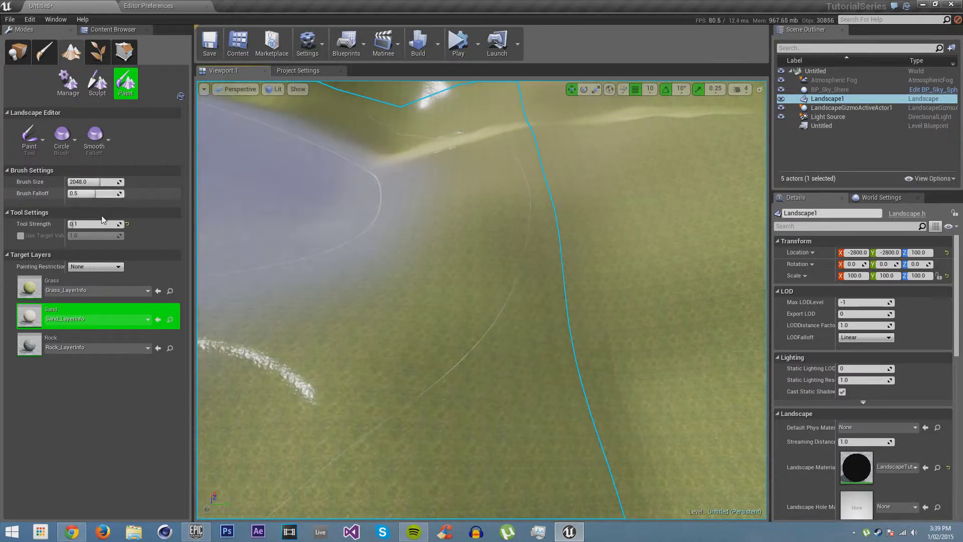
Step: Set the tool strength to 1.0 and brush size to about 665, and paint a patch of sand on the grass
{"action": "left_click_drag", "start_coordinate": [102, 223], "coordinate": [123, 224]}
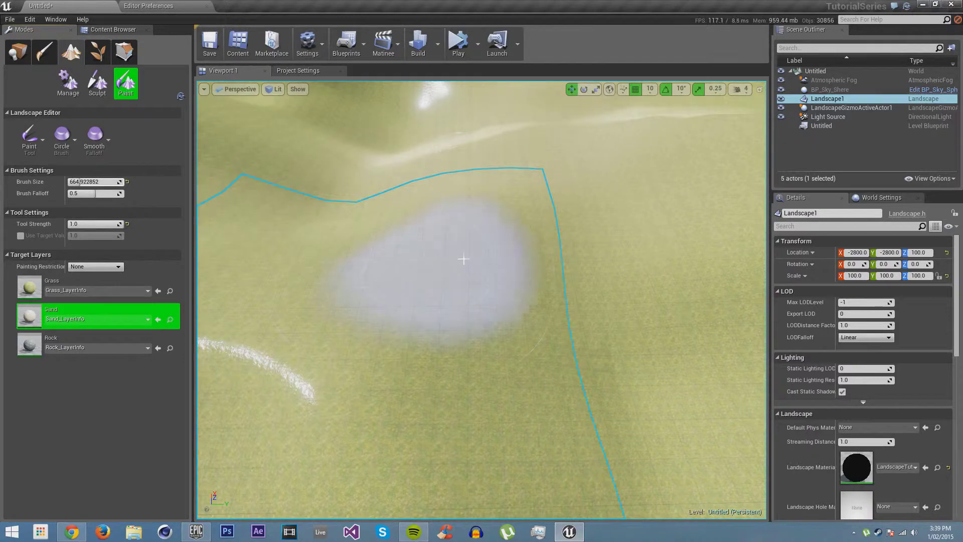
{"action": "key", "text": "w"}
{"action": "right_click_drag", "start_coordinate": [443, 308], "coordinate": [444, 306]}
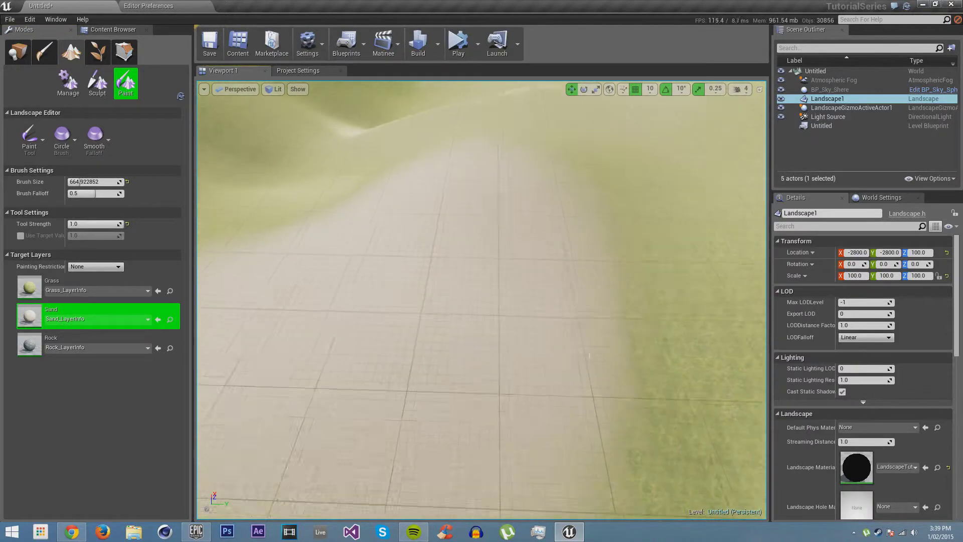
{"action": "mouse_move", "coordinate": [621, 314]}
{"action": "right_mouse_down"}
{"action": "mouse_move", "coordinate": [619, 273]}
{"action": "mouse_move", "coordinate": [532, 268]}
{"action": "mouse_move", "coordinate": [577, 268]}
{"action": "mouse_move", "coordinate": [545, 242]}
{"action": "mouse_move", "coordinate": [570, 240]}
{"action": "mouse_move", "coordinate": [580, 261]}
{"action": "mouse_move", "coordinate": [548, 263]}
{"action": "mouse_move", "coordinate": [596, 251]}
{"action": "mouse_move", "coordinate": [657, 255]}
{"action": "mouse_move", "coordinate": [633, 254]}
{"action": "right_mouse_up"}
{"action": "key", "text": "w"}
{"action": "key", "text": "w"}
{"action": "key", "text": "w"}
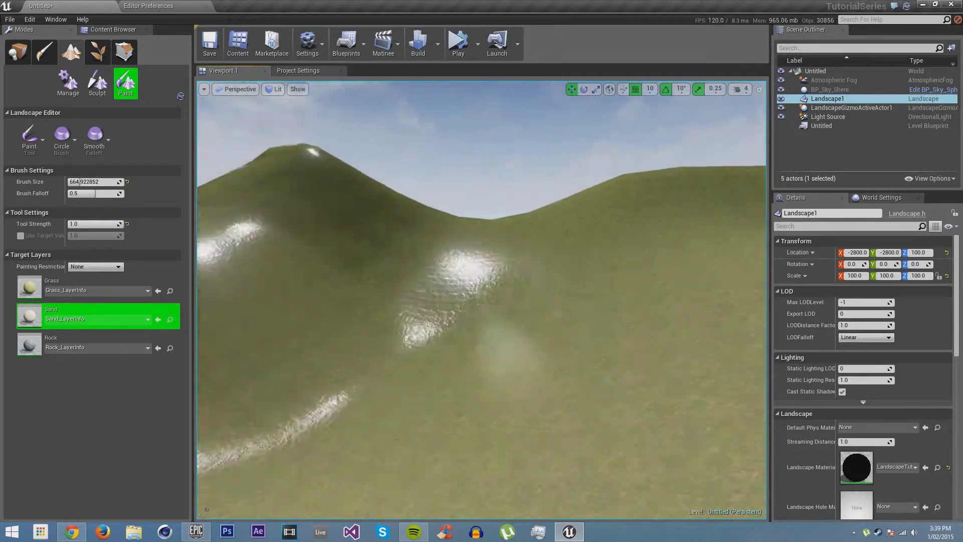
{"action": "right_click_drag", "start_coordinate": [618, 295], "coordinate": [246, 378]}
Step: Paint a patch of the Rock layer on the grassy slope, inspect it up close and undo the last extra stroke
{"action": "left_click", "coordinate": [33, 349]}
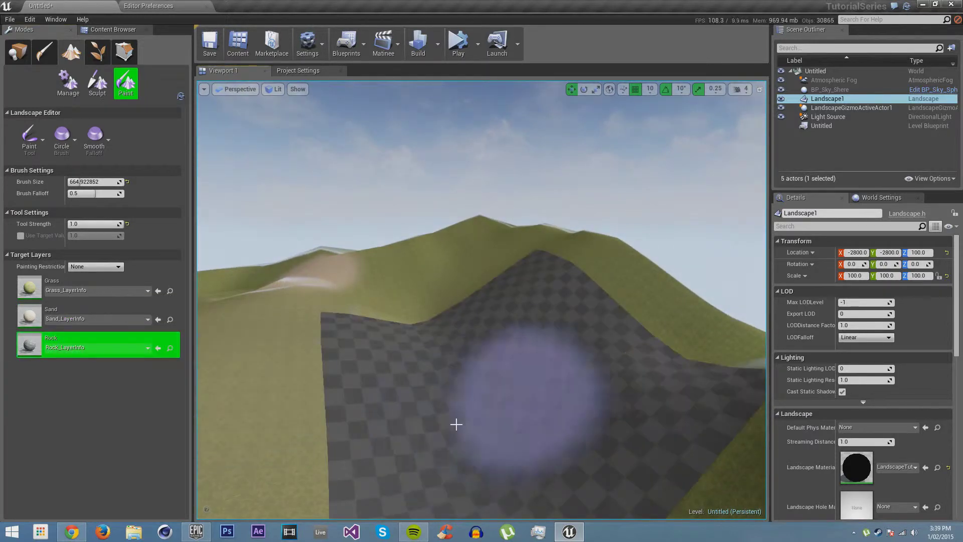
{"action": "right_click_drag", "start_coordinate": [492, 398], "coordinate": [577, 440]}
{"action": "key", "text": "w"}
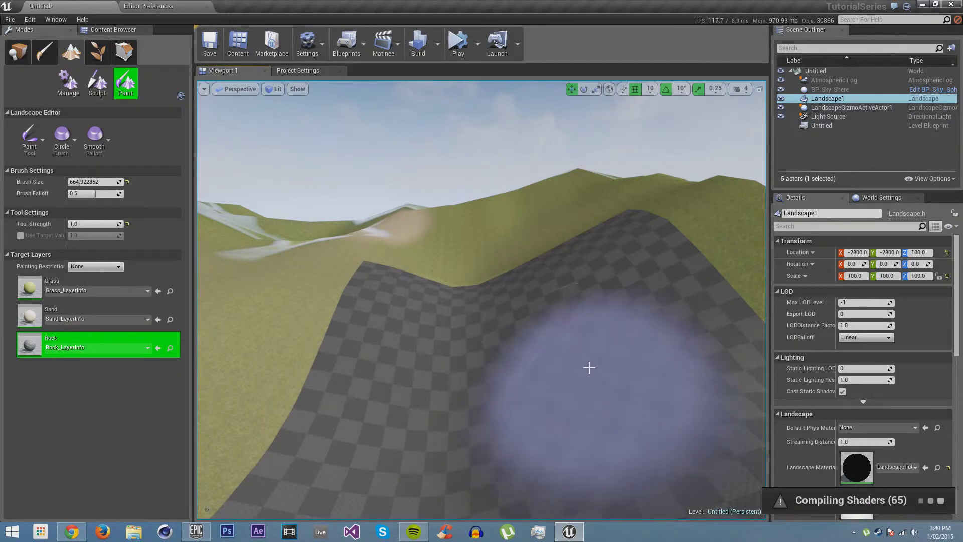
{"action": "mouse_move", "coordinate": [589, 368]}
{"action": "right_mouse_down"}
{"action": "mouse_move", "coordinate": [582, 347]}
{"action": "mouse_move", "coordinate": [566, 341]}
{"action": "mouse_move", "coordinate": [580, 343]}
{"action": "mouse_move", "coordinate": [573, 330]}
{"action": "mouse_move", "coordinate": [594, 337]}
{"action": "mouse_move", "coordinate": [568, 321]}
{"action": "right_mouse_up"}
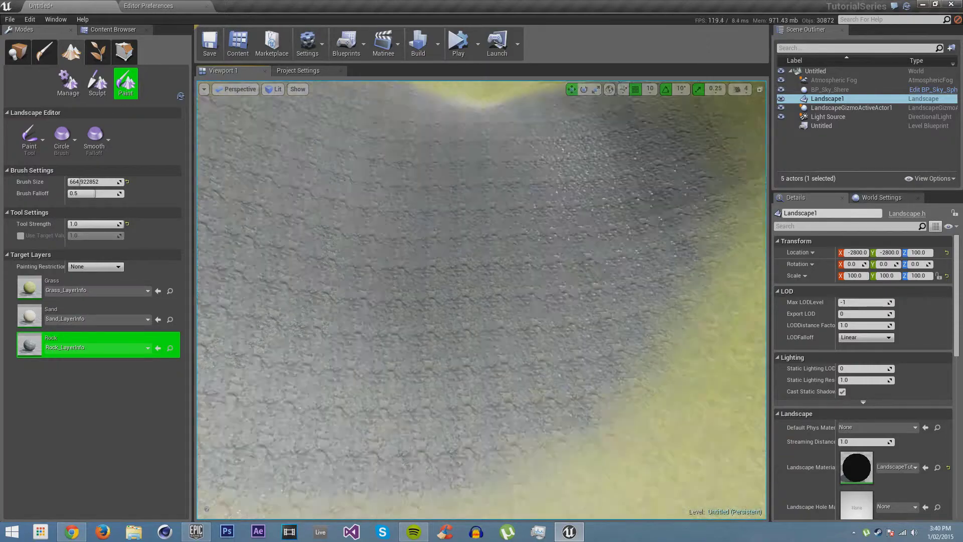
{"action": "mouse_move", "coordinate": [569, 321]}
{"action": "right_mouse_down"}
{"action": "mouse_move", "coordinate": [594, 281]}
{"action": "mouse_move", "coordinate": [647, 275]}
{"action": "mouse_move", "coordinate": [613, 256]}
{"action": "right_mouse_up"}
{"action": "right_click_drag", "start_coordinate": [562, 239], "coordinate": [613, 377]}
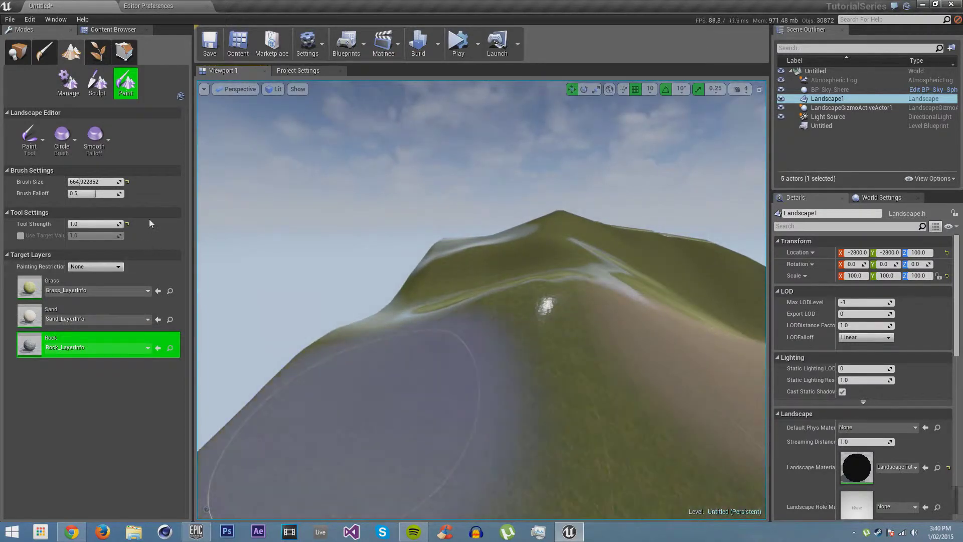
{"action": "key", "text": "ctrl+z"}
Step: Leave landscape mode, postpone the autosave and open the LandscapeTut material at its specular Layer Blend constants
{"action": "left_click", "coordinate": [18, 52]}
{"action": "left_click", "coordinate": [104, 31]}
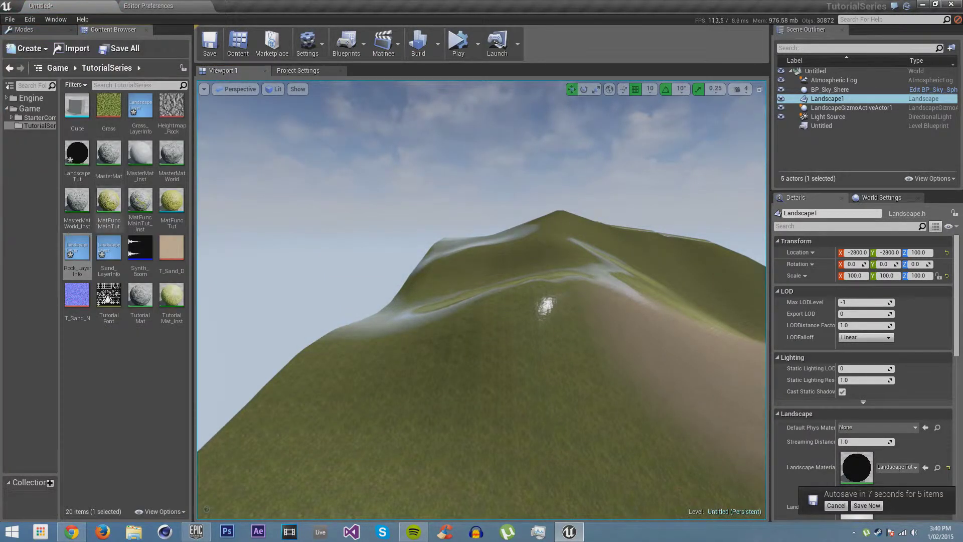
{"action": "left_click", "coordinate": [831, 504]}
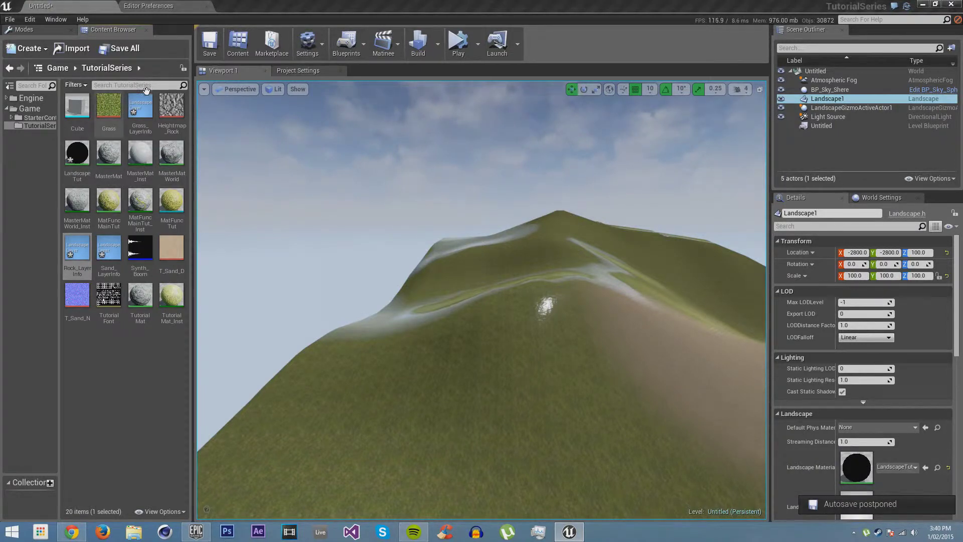
{"action": "double_click", "coordinate": [78, 153]}
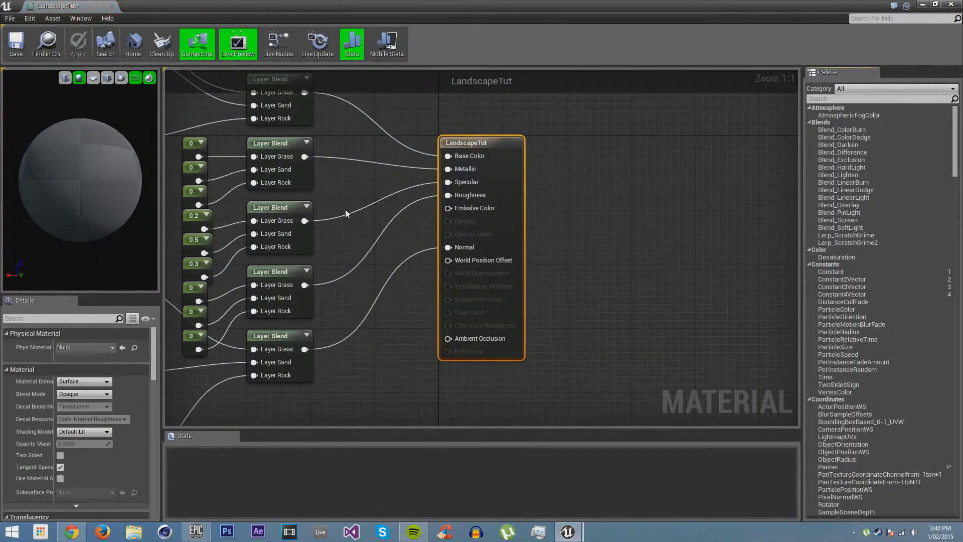
{"action": "right_click_drag", "start_coordinate": [346, 213], "coordinate": [469, 229]}
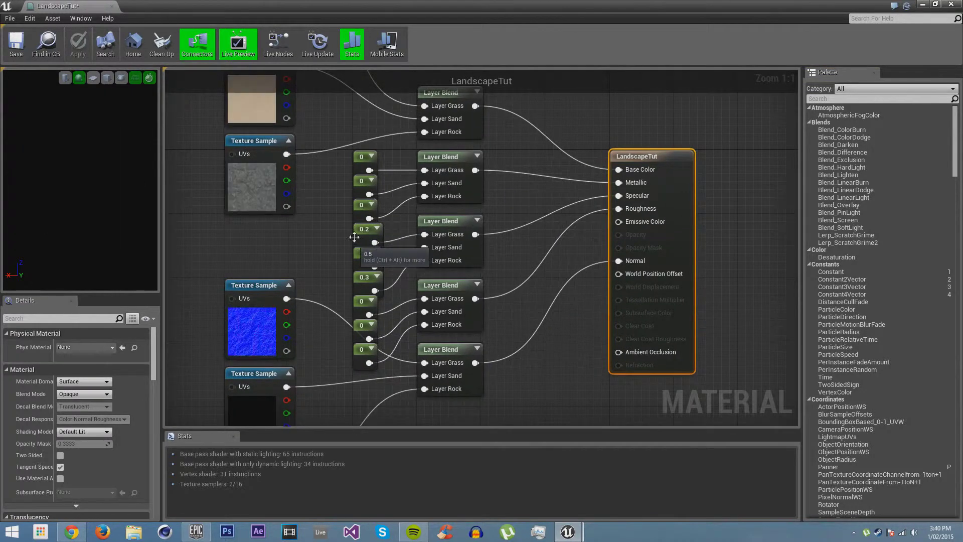
{"action": "mouse_move", "coordinate": [354, 165]}
{"action": "right_mouse_down"}
{"action": "mouse_move", "coordinate": [377, 275]}
{"action": "mouse_move", "coordinate": [369, 176]}
{"action": "right_mouse_up"}
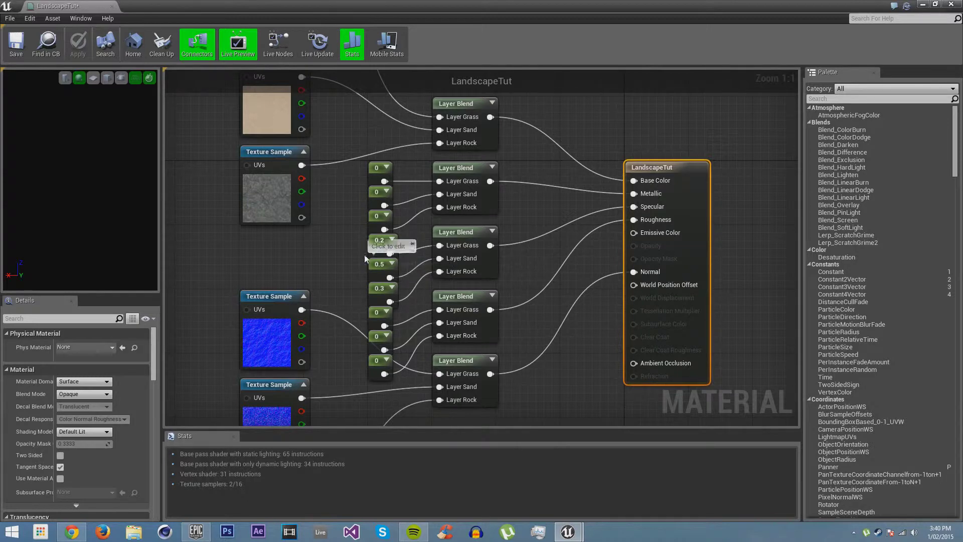
Step: Set the Grass, Sand and Rock constants feeding the specular Layer Blend to 0
{"action": "left_click", "coordinate": [411, 259]}
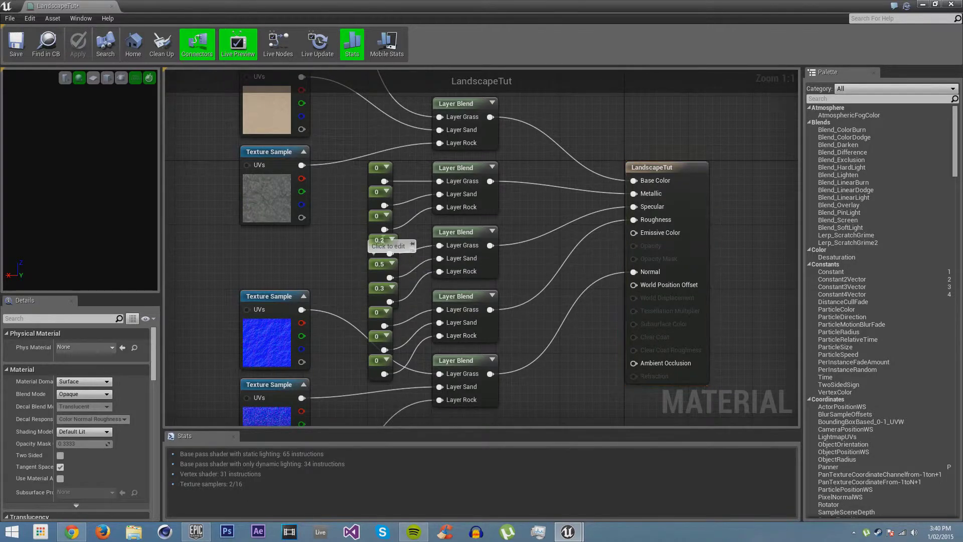
{"action": "left_click", "coordinate": [374, 237]}
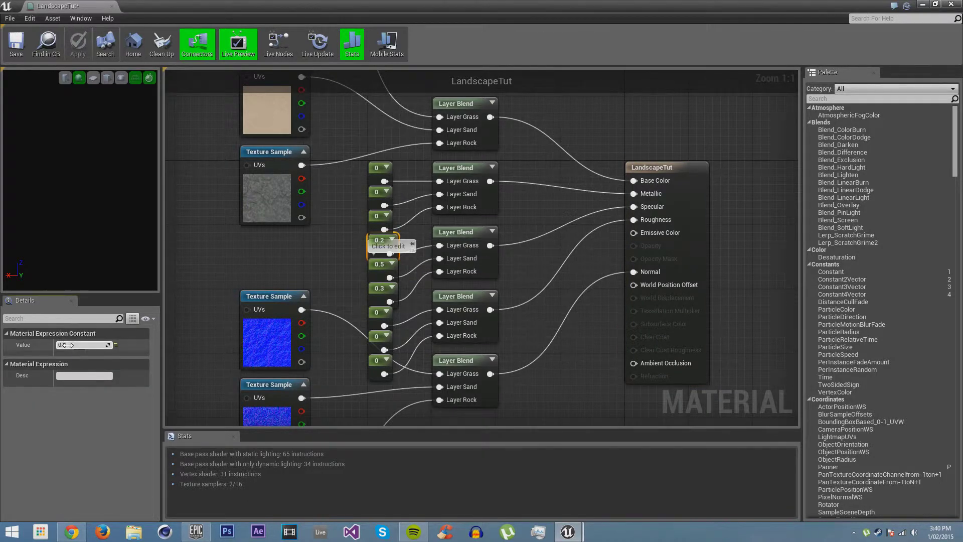
{"action": "type", "text": "0"}
{"action": "key", "text": "Return"}
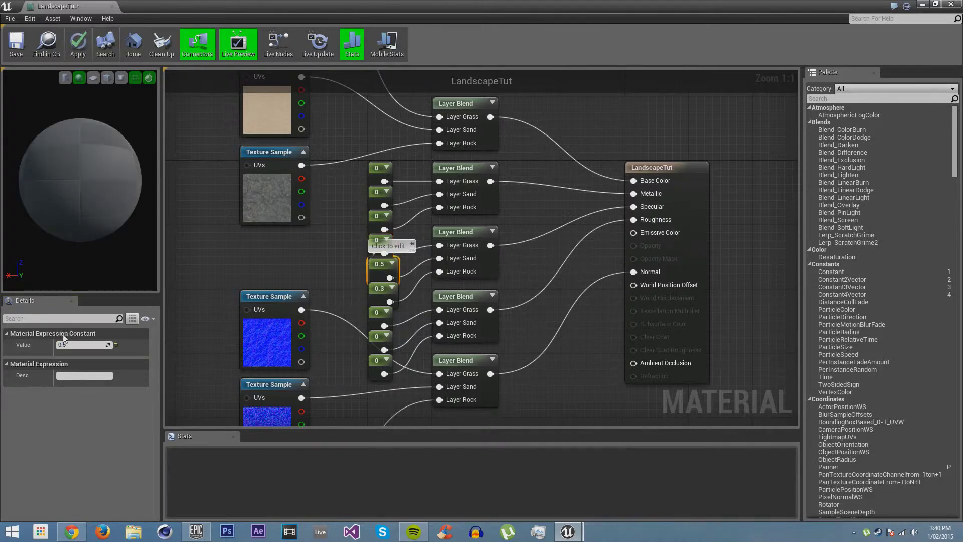
{"action": "type", "text": "0"}
{"action": "key", "text": "Return"}
{"action": "left_click", "coordinate": [368, 296]}
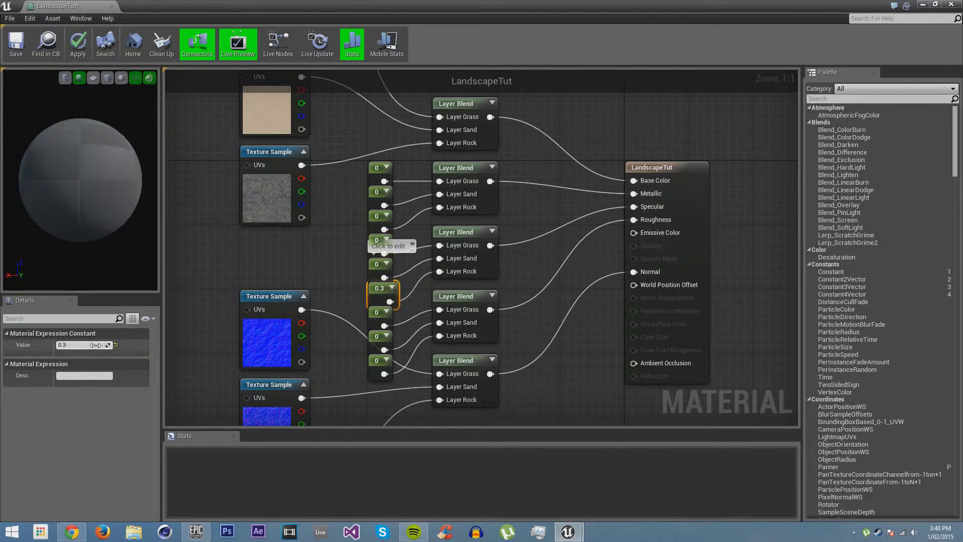
{"action": "left_click", "coordinate": [340, 242]}
Step: Save the LandscapeTut material and return to the level
{"action": "right_click_drag", "start_coordinate": [339, 242], "coordinate": [297, 233]}
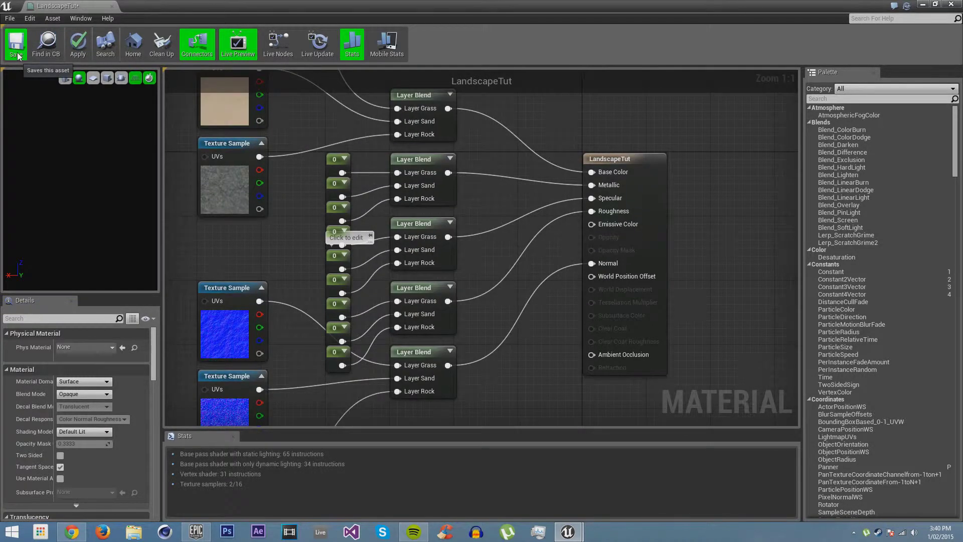
{"action": "key", "text": "ctrl+s"}
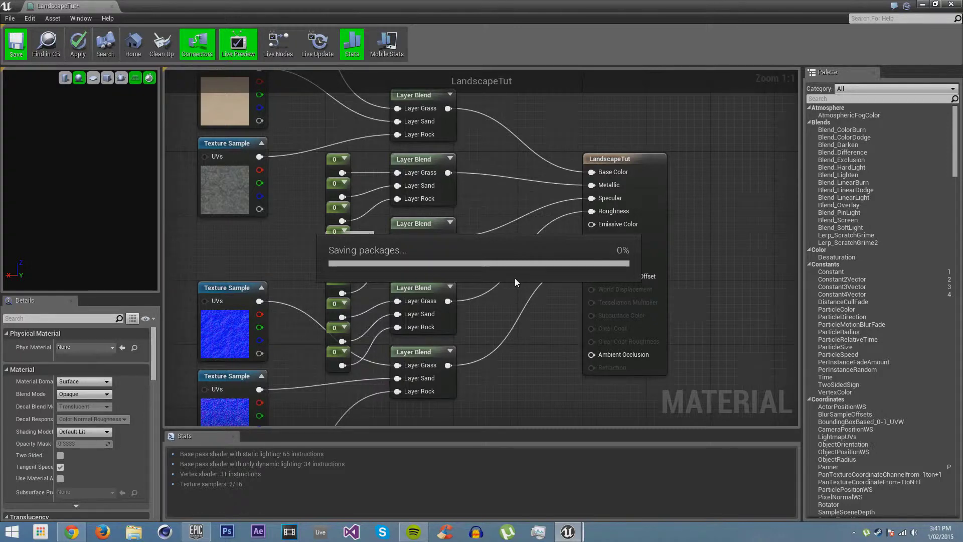
{"action": "left_click", "coordinate": [926, 5]}
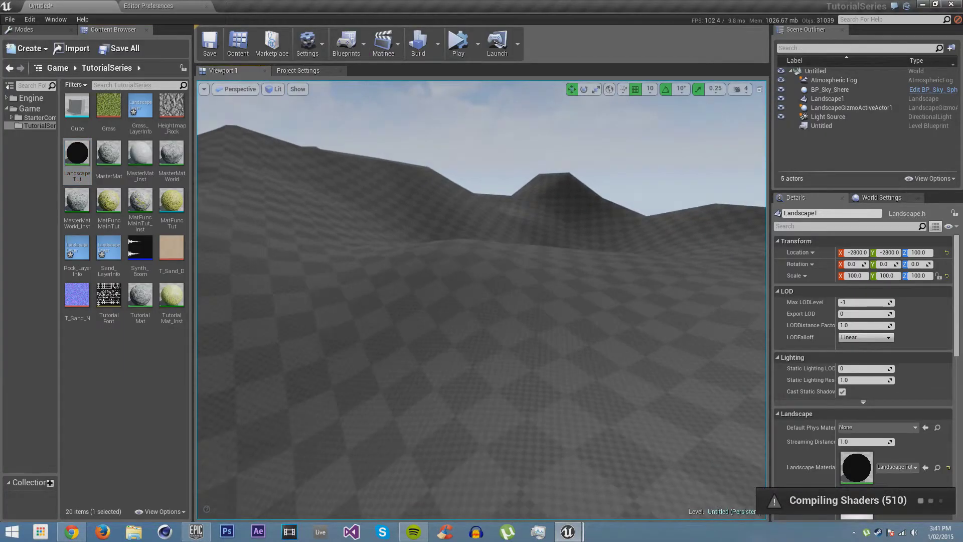
Step: Place a Sky Light in the level on the slope by the painted rock patch
{"action": "key", "text": "w"}
{"action": "mouse_move", "coordinate": [539, 226]}
{"action": "right_mouse_down"}
{"action": "mouse_move", "coordinate": [539, 211]}
{"action": "mouse_move", "coordinate": [539, 225]}
{"action": "right_mouse_up"}
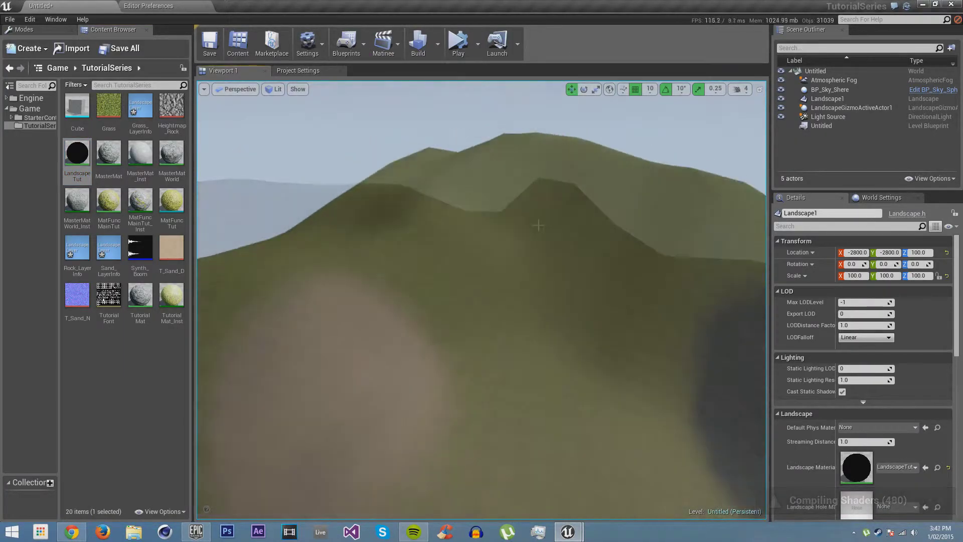
{"action": "key", "text": "w"}
{"action": "mouse_move", "coordinate": [539, 225]}
{"action": "right_mouse_down"}
{"action": "mouse_move", "coordinate": [562, 223]}
{"action": "mouse_move", "coordinate": [539, 226]}
{"action": "right_mouse_up"}
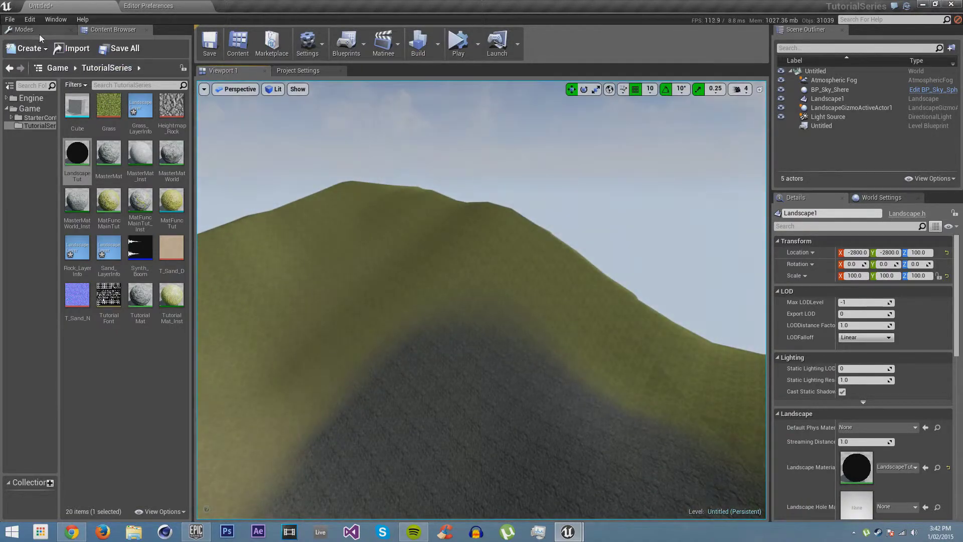
{"action": "left_click", "coordinate": [40, 32]}
{"action": "left_click_drag", "start_coordinate": [180, 181], "coordinate": [404, 281]}
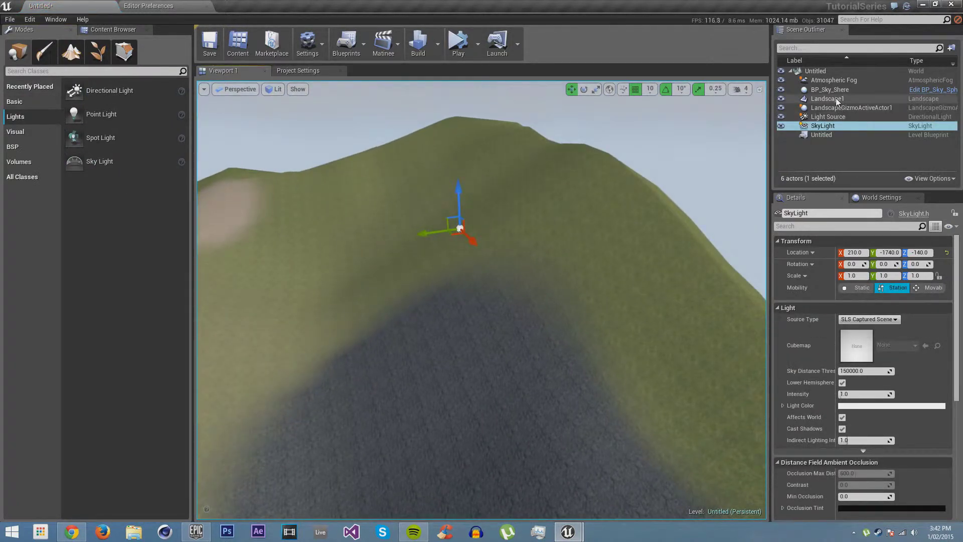
Step: Raise the directional Light Source's intensity to about 5.27 and tint its light color pale yellow
{"action": "left_click", "coordinate": [829, 117]}
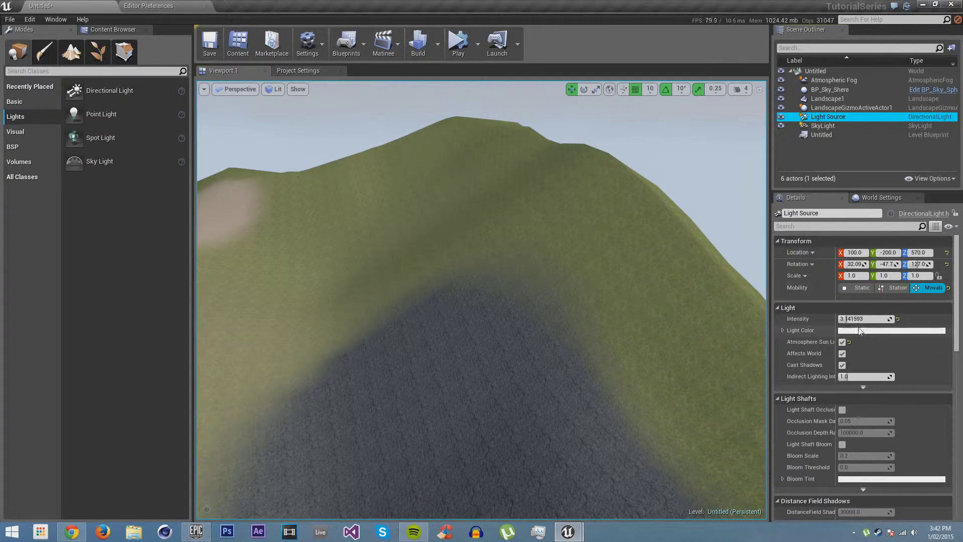
{"action": "left_click_drag", "start_coordinate": [854, 320], "coordinate": [861, 342]}
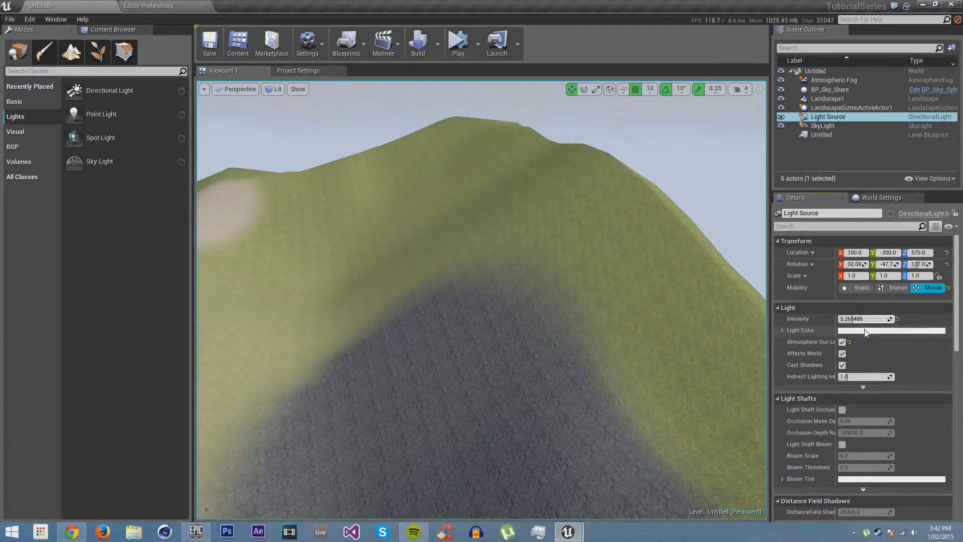
{"action": "left_click", "coordinate": [865, 331]}
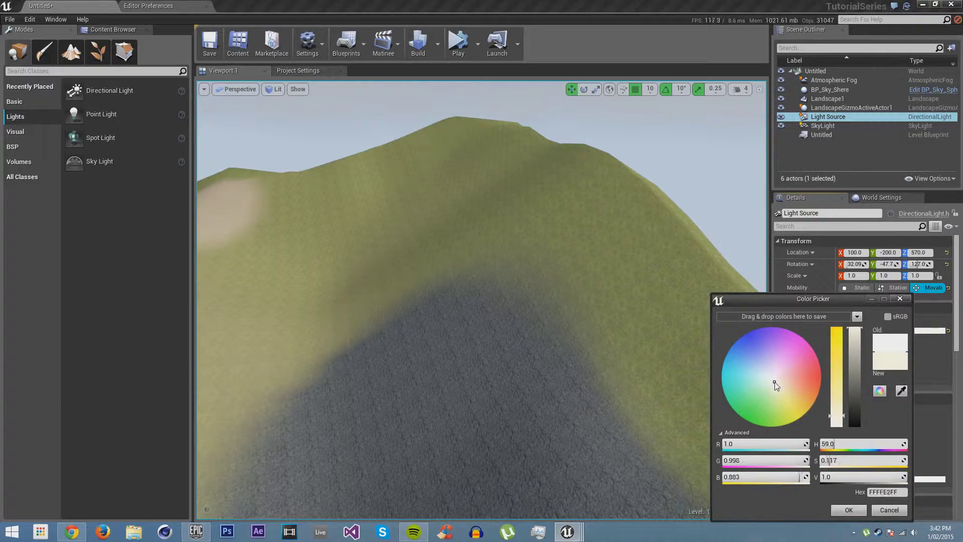
{"action": "left_click", "coordinate": [848, 510]}
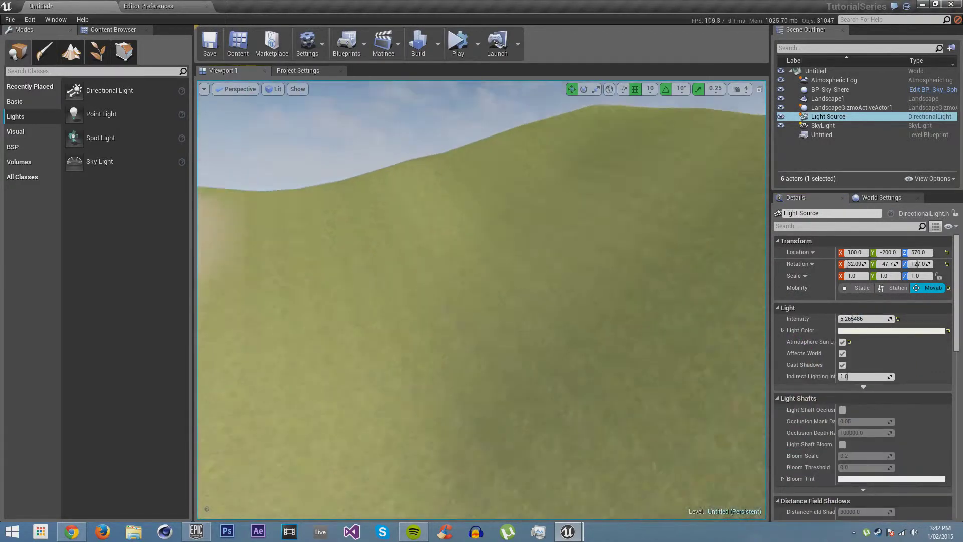
Step: Set the Sky Light's mobility to Movable and reselect the directional Light Source
{"action": "right_click_drag", "start_coordinate": [482, 301], "coordinate": [617, 298]}
{"action": "left_click", "coordinate": [832, 126]}
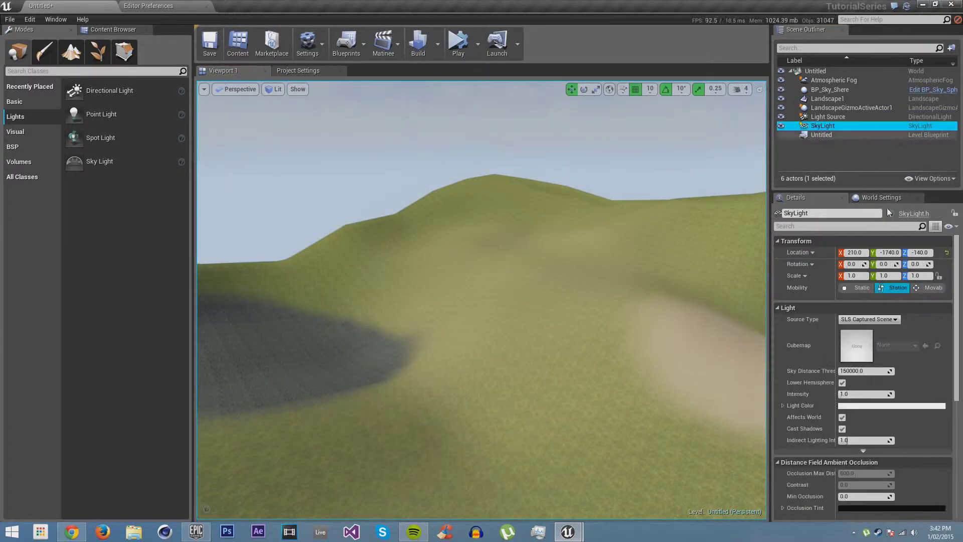
{"action": "left_click", "coordinate": [932, 291]}
{"action": "left_click", "coordinate": [828, 117]}
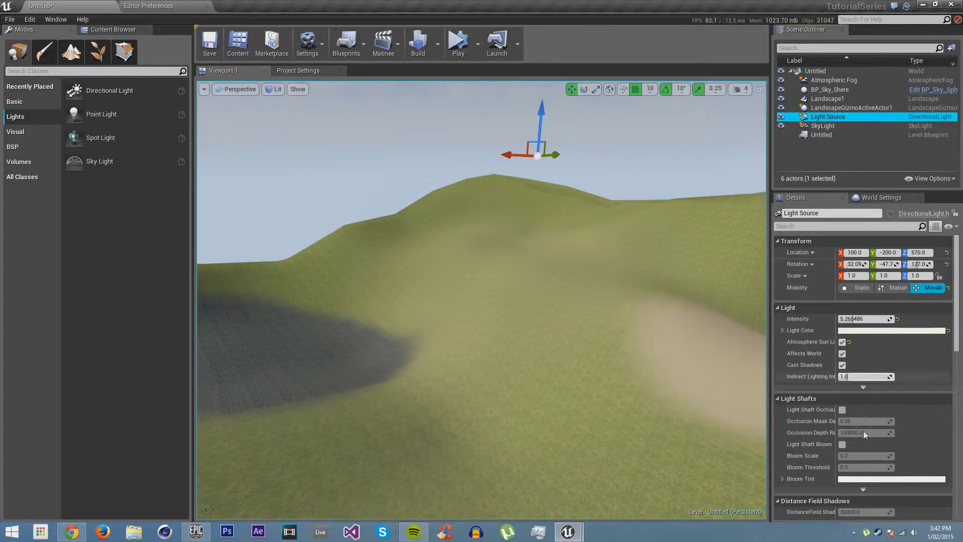
Step: Paint the Sand landscape layer over the grassy hollow beside the dark rock patch
{"action": "mouse_move", "coordinate": [727, 302]}
{"action": "right_mouse_down"}
{"action": "mouse_move", "coordinate": [647, 312]}
{"action": "mouse_move", "coordinate": [615, 301]}
{"action": "mouse_move", "coordinate": [567, 314]}
{"action": "mouse_move", "coordinate": [539, 364]}
{"action": "mouse_move", "coordinate": [726, 302]}
{"action": "right_mouse_up"}
{"action": "key", "text": "w"}
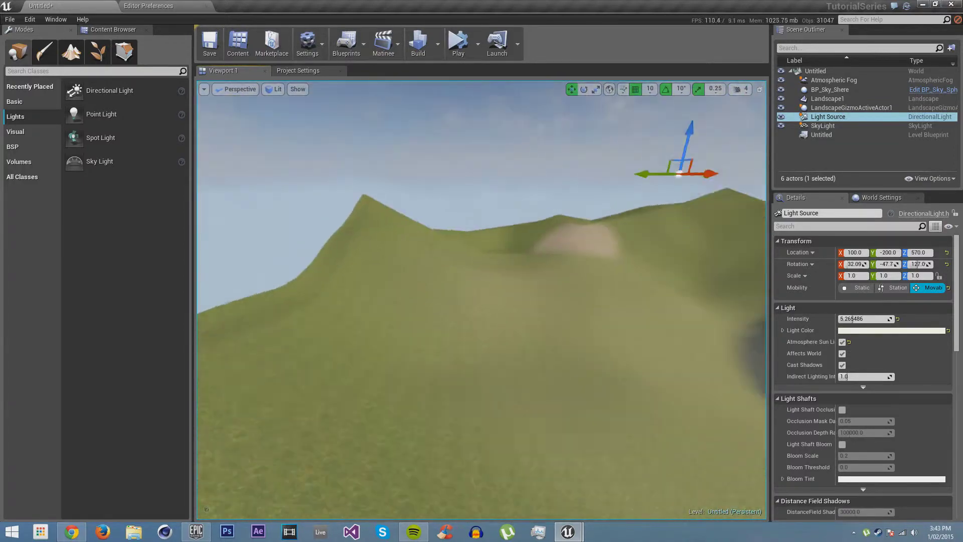
{"action": "right_click_drag", "start_coordinate": [462, 212], "coordinate": [462, 212]}
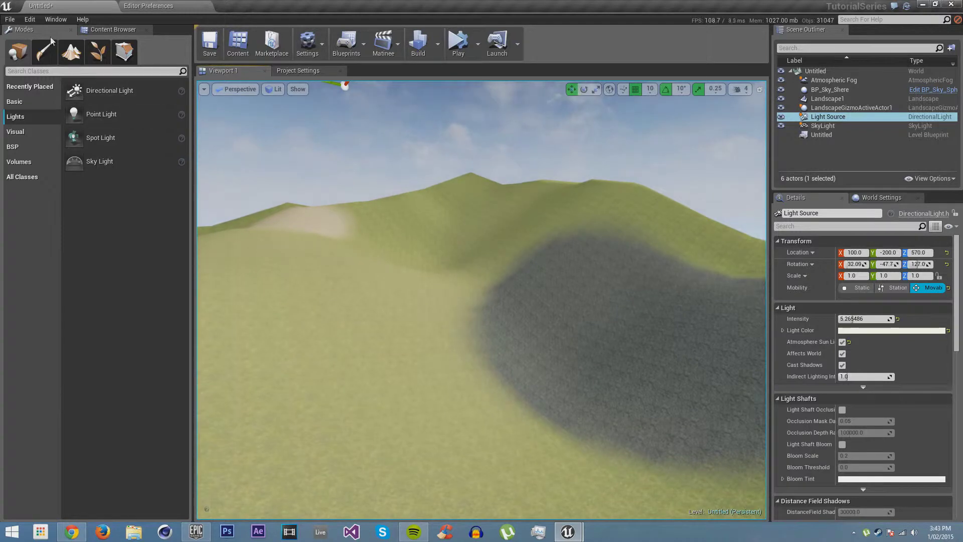
{"action": "left_click", "coordinate": [71, 52]}
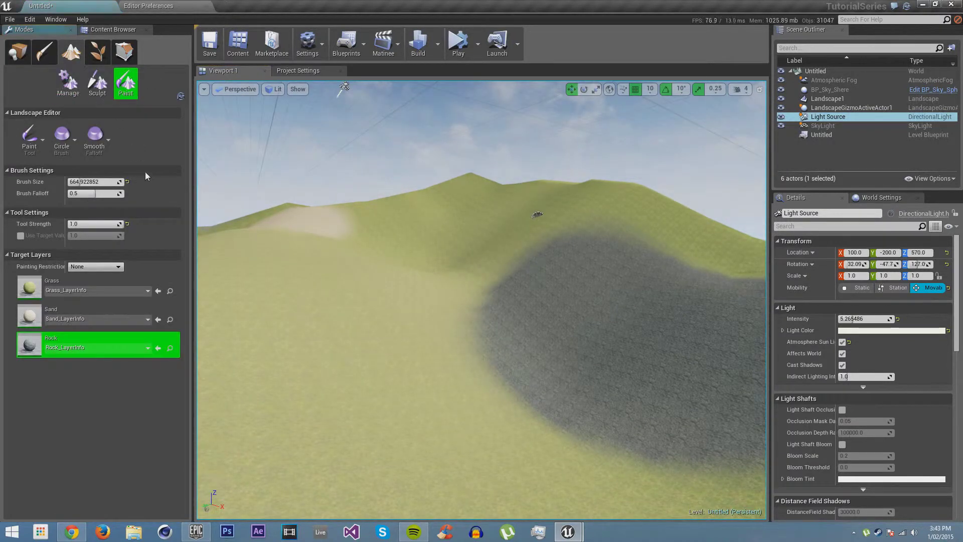
{"action": "left_click", "coordinate": [90, 311]}
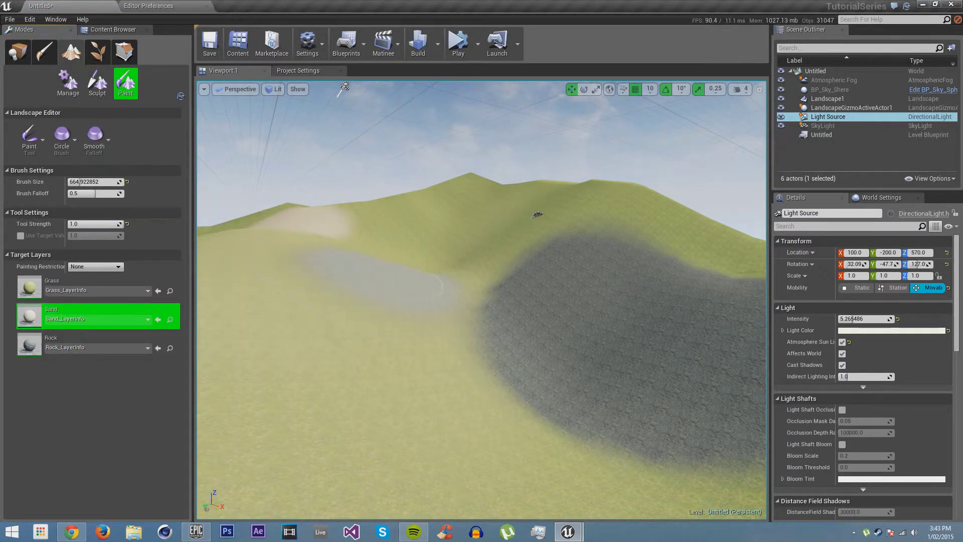
{"action": "right_click_drag", "start_coordinate": [583, 240], "coordinate": [584, 240]}
{"action": "left_click_drag", "start_coordinate": [517, 254], "coordinate": [495, 238]}
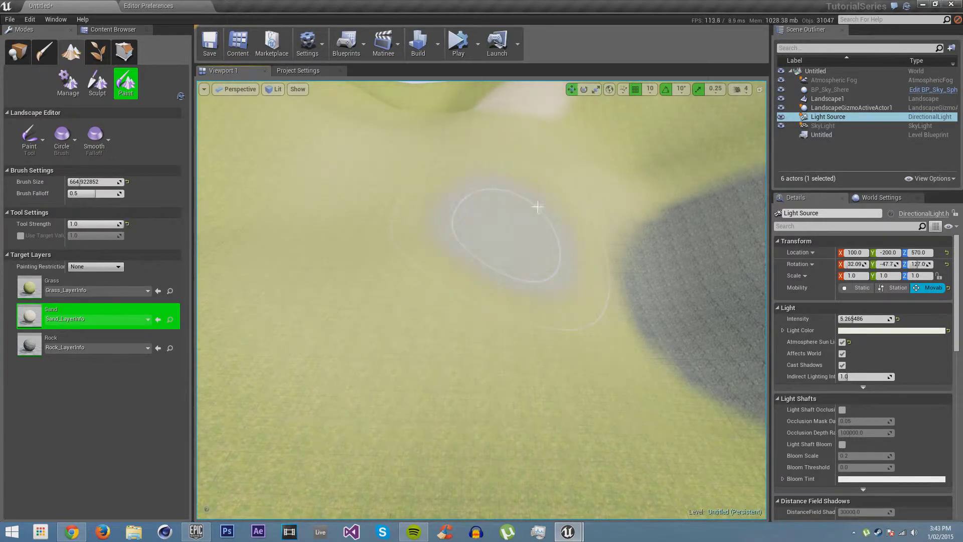
{"action": "mouse_move", "coordinate": [538, 206]}
{"action": "left_mouse_down"}
{"action": "mouse_move", "coordinate": [327, 329]}
{"action": "mouse_move", "coordinate": [428, 249]}
{"action": "left_mouse_up"}
{"action": "right_click_drag", "start_coordinate": [428, 250], "coordinate": [497, 201]}
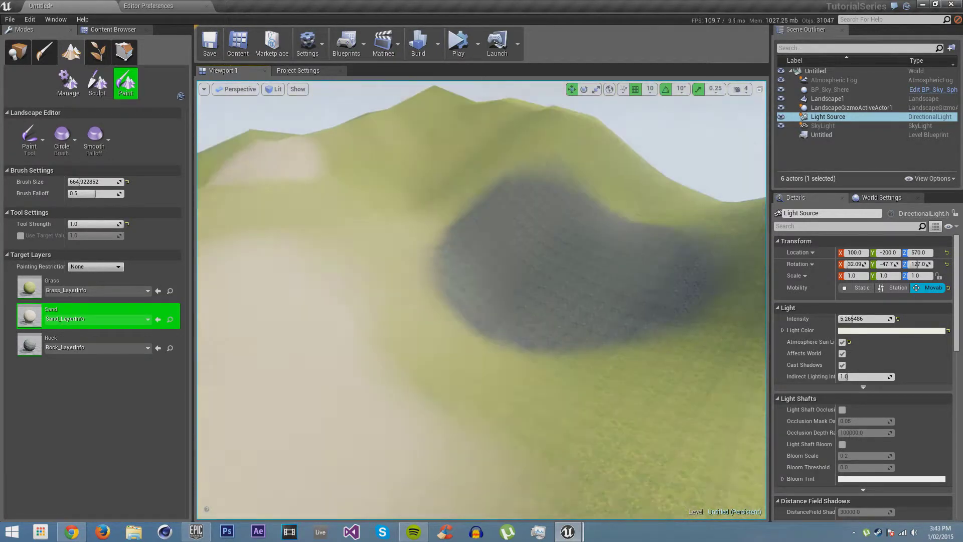
Step: Extend the Sand layer across the basin and over most of the rock patch, leaving a strip of rock along the outer slope
{"action": "right_click_drag", "start_coordinate": [486, 243], "coordinate": [486, 243]}
{"action": "key", "text": "s"}
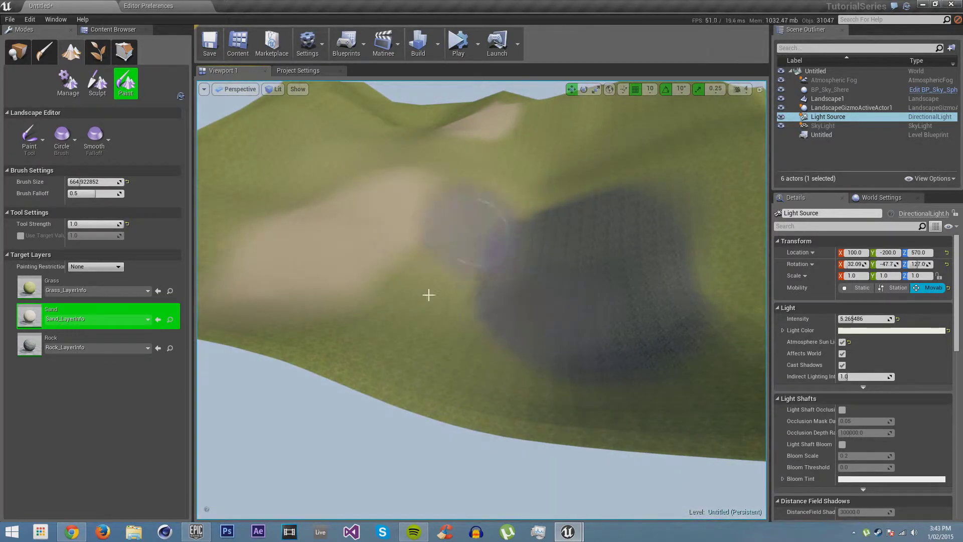
{"action": "mouse_move", "coordinate": [429, 294]}
{"action": "left_mouse_down"}
{"action": "mouse_move", "coordinate": [544, 276]}
{"action": "mouse_move", "coordinate": [458, 249]}
{"action": "mouse_move", "coordinate": [464, 323]}
{"action": "mouse_move", "coordinate": [542, 262]}
{"action": "mouse_move", "coordinate": [583, 329]}
{"action": "mouse_move", "coordinate": [430, 251]}
{"action": "mouse_move", "coordinate": [500, 261]}
{"action": "mouse_move", "coordinate": [544, 293]}
{"action": "mouse_move", "coordinate": [488, 247]}
{"action": "mouse_move", "coordinate": [484, 370]}
{"action": "mouse_move", "coordinate": [483, 346]}
{"action": "left_mouse_up"}
{"action": "mouse_move", "coordinate": [483, 346]}
{"action": "right_mouse_down"}
{"action": "mouse_move", "coordinate": [512, 351]}
{"action": "mouse_move", "coordinate": [466, 342]}
{"action": "mouse_move", "coordinate": [479, 335]}
{"action": "right_mouse_up"}
{"action": "key", "text": "w"}
{"action": "mouse_move", "coordinate": [480, 335]}
{"action": "left_mouse_down"}
{"action": "mouse_move", "coordinate": [559, 393]}
{"action": "mouse_move", "coordinate": [435, 355]}
{"action": "left_mouse_up"}
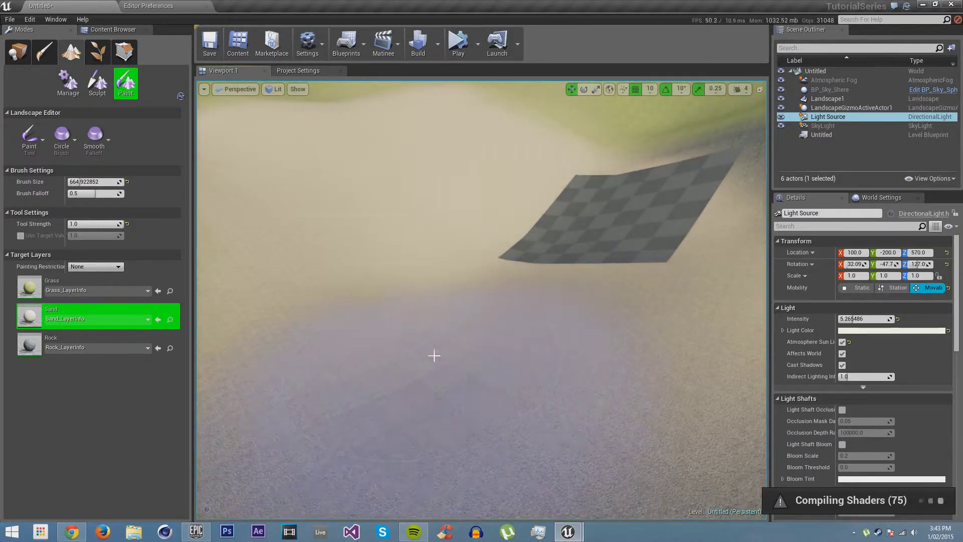
{"action": "key", "text": "s"}
{"action": "right_click_drag", "start_coordinate": [434, 355], "coordinate": [457, 348]}
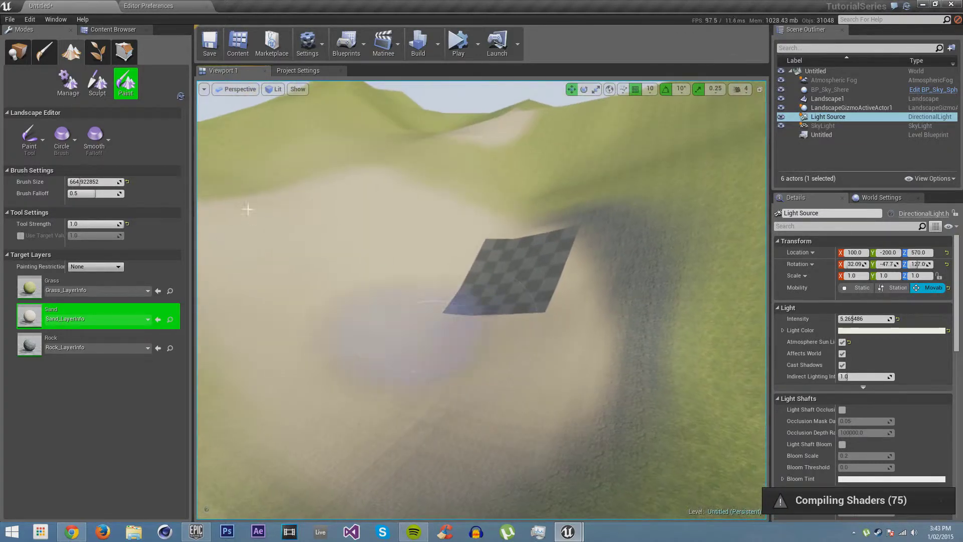
Step: Place a Shape_Plane from the StarterContent Shapes folder in the sand basin and scale it uniformly to 21.75
{"action": "left_click", "coordinate": [25, 56]}
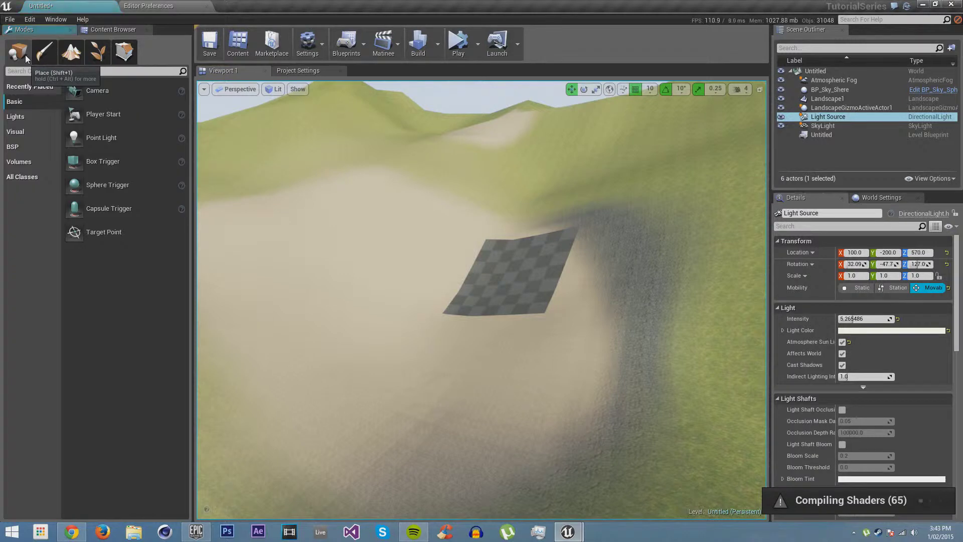
{"action": "left_click", "coordinate": [117, 30]}
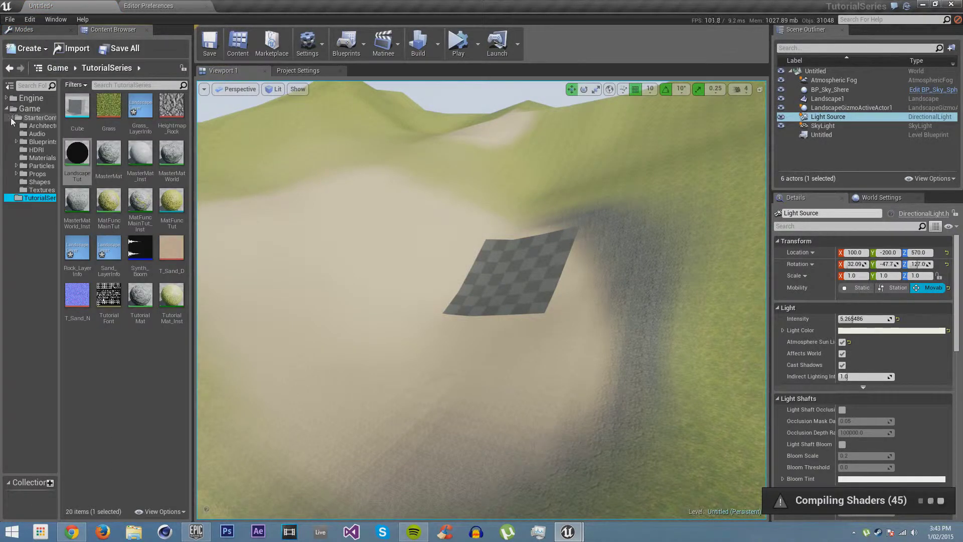
{"action": "left_click", "coordinate": [30, 174]}
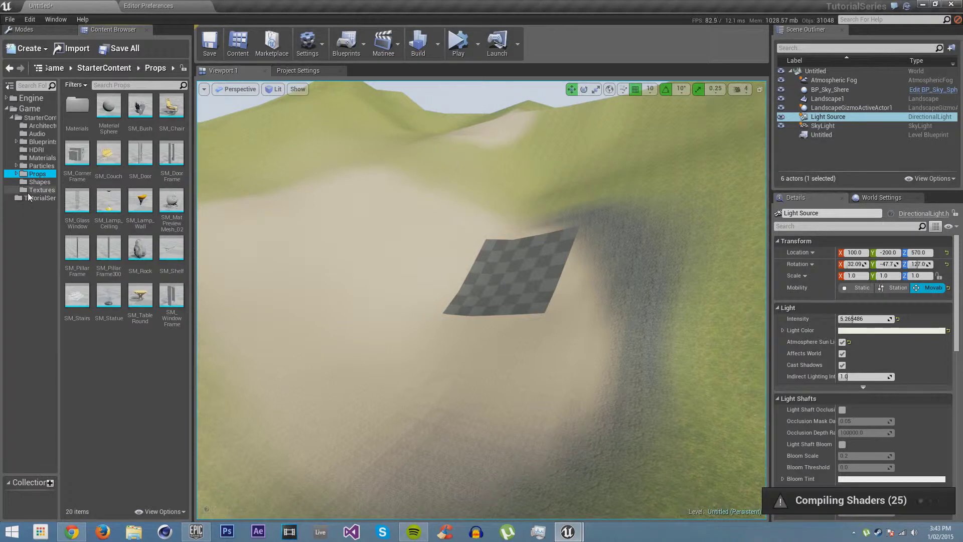
{"action": "left_click", "coordinate": [37, 182]}
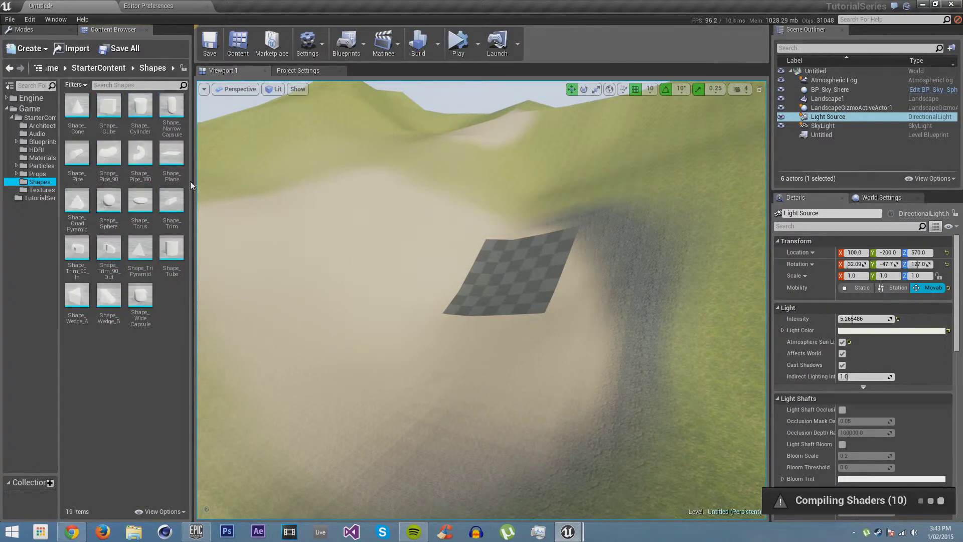
{"action": "left_click_drag", "start_coordinate": [172, 156], "coordinate": [357, 262]}
{"action": "left_click_drag", "start_coordinate": [436, 310], "coordinate": [434, 307]}
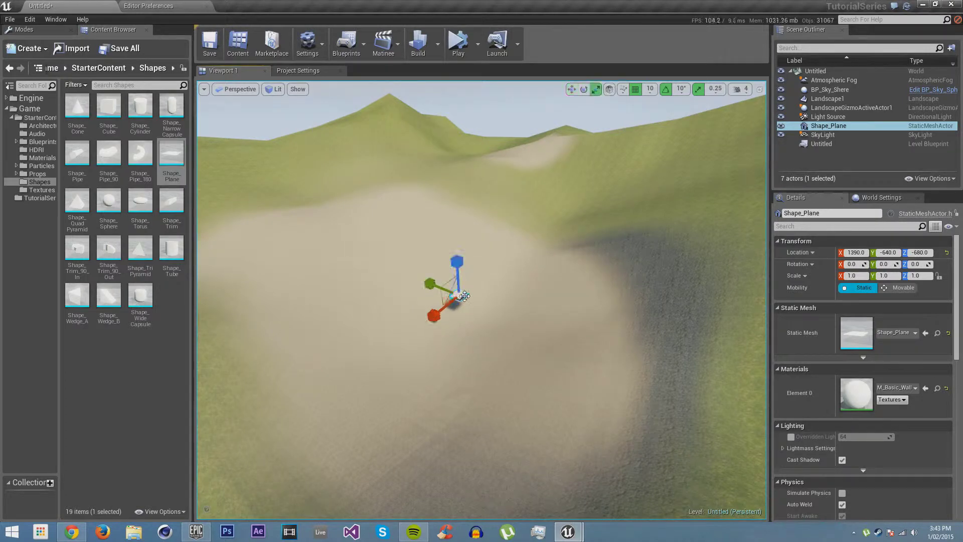
{"action": "left_click_drag", "start_coordinate": [459, 295], "coordinate": [531, 251]}
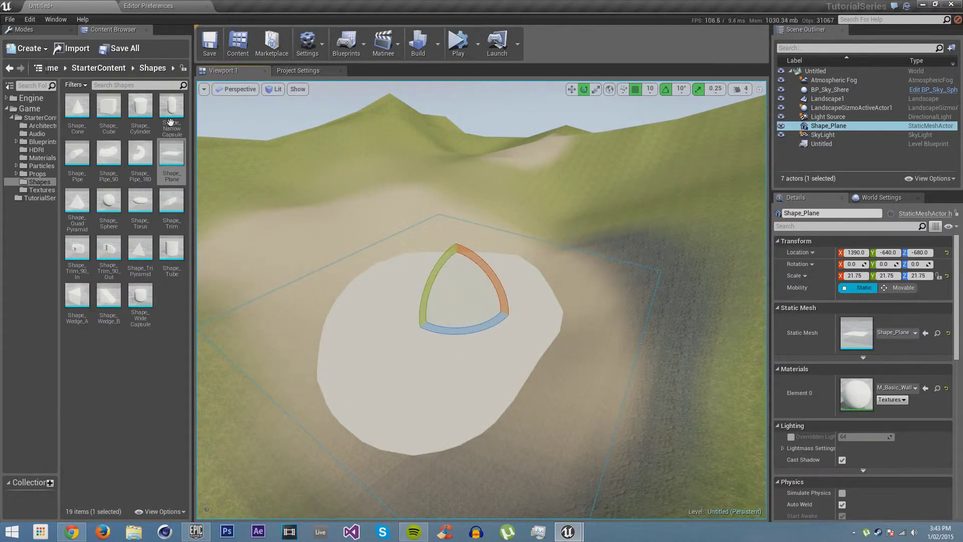
Step: Search StarterContent for "water" and apply the M_Water_Lake material to the plane in the basin
{"action": "left_click", "coordinate": [25, 119]}
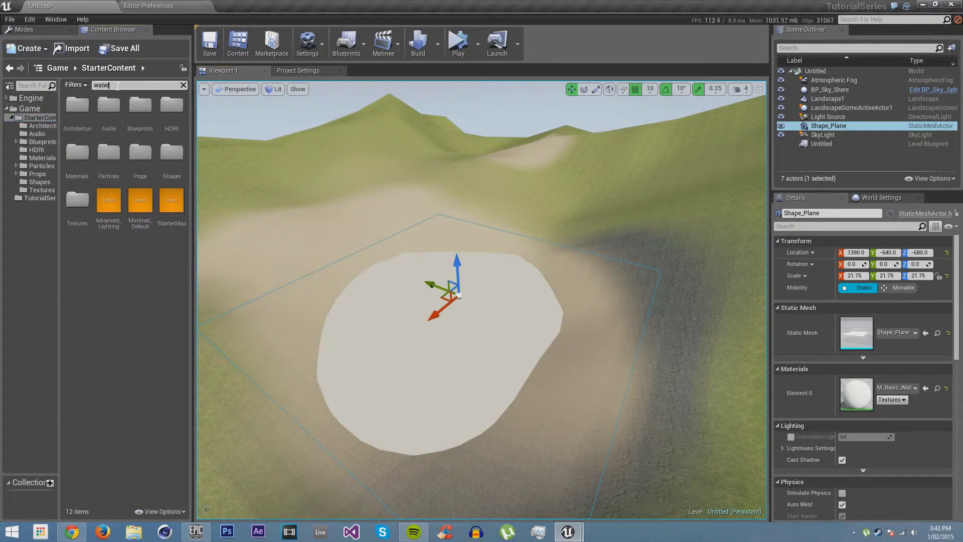
{"action": "left_click_drag", "start_coordinate": [76, 105], "coordinate": [452, 350]}
{"action": "key", "text": "w"}
{"action": "mouse_move", "coordinate": [484, 329]}
{"action": "right_mouse_down"}
{"action": "mouse_move", "coordinate": [472, 326]}
{"action": "mouse_move", "coordinate": [484, 329]}
{"action": "right_mouse_up"}
{"action": "key", "text": "Escape"}
{"action": "right_click_drag", "start_coordinate": [443, 358], "coordinate": [492, 346]}
{"action": "key", "text": "w"}
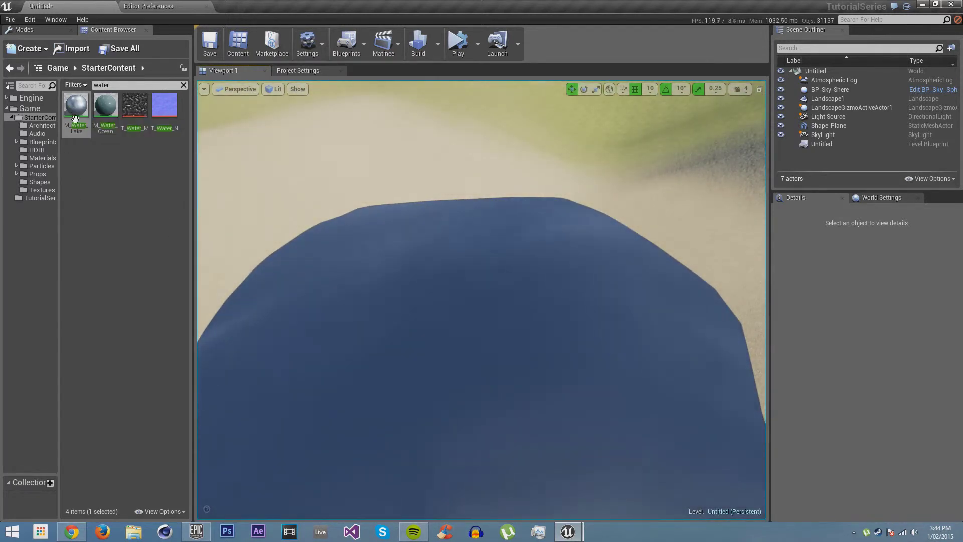
{"action": "mouse_move", "coordinate": [351, 251]}
{"action": "right_mouse_down"}
{"action": "mouse_move", "coordinate": [357, 258]}
{"action": "mouse_move", "coordinate": [362, 217]}
{"action": "mouse_move", "coordinate": [327, 216]}
{"action": "mouse_move", "coordinate": [372, 214]}
{"action": "mouse_move", "coordinate": [360, 219]}
{"action": "mouse_move", "coordinate": [363, 243]}
{"action": "mouse_move", "coordinate": [399, 220]}
{"action": "mouse_move", "coordinate": [425, 225]}
{"action": "mouse_move", "coordinate": [364, 214]}
{"action": "mouse_move", "coordinate": [341, 246]}
{"action": "right_mouse_up"}
{"action": "left_click_drag", "start_coordinate": [481, 362], "coordinate": [481, 351]}
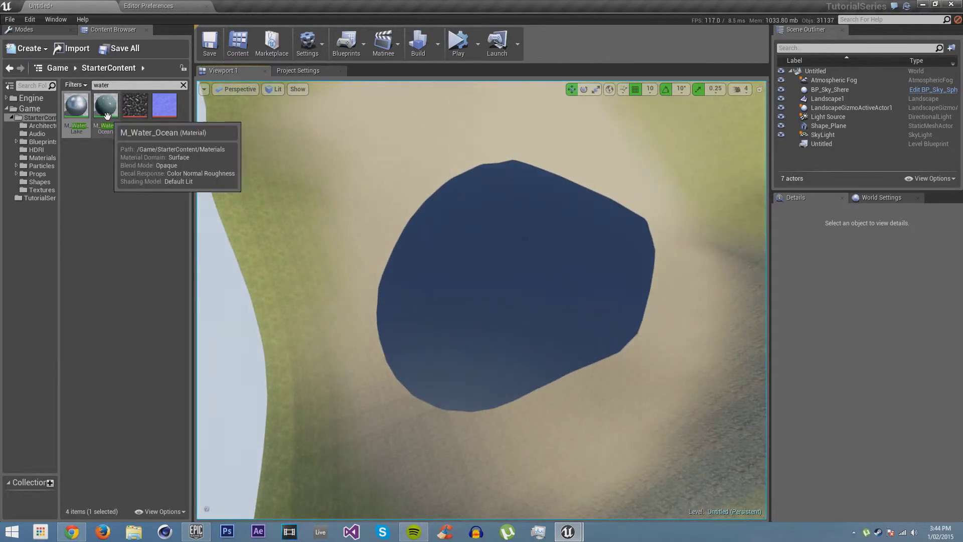
Step: Try the M_Water_Ocean material on the plane and switch back to M_Water_Lake
{"action": "left_click_drag", "start_coordinate": [106, 105], "coordinate": [501, 281]}
{"action": "right_click_drag", "start_coordinate": [502, 281], "coordinate": [492, 240]}
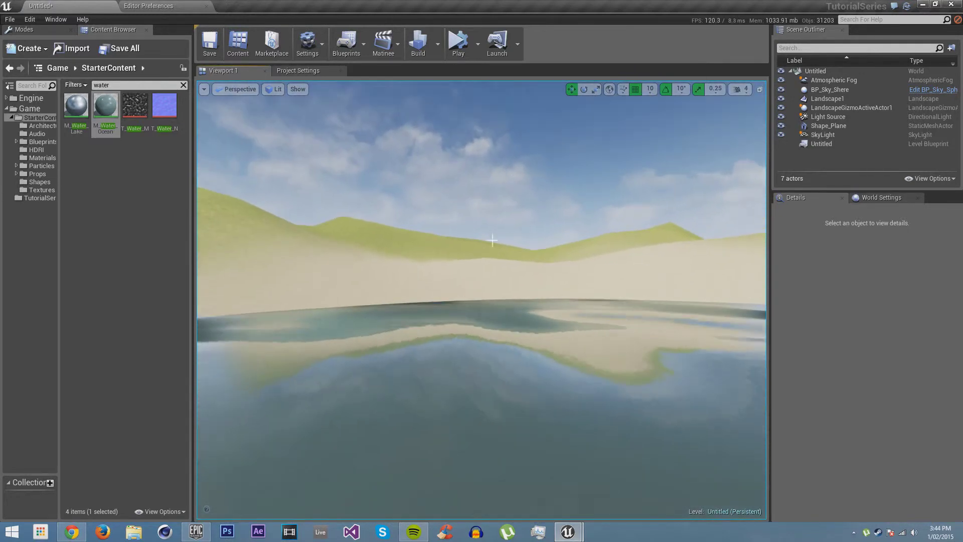
{"action": "left_click_drag", "start_coordinate": [73, 113], "coordinate": [345, 400]}
{"action": "right_click_drag", "start_coordinate": [345, 400], "coordinate": [587, 396]}
{"action": "right_click_drag", "start_coordinate": [360, 354], "coordinate": [329, 350]}
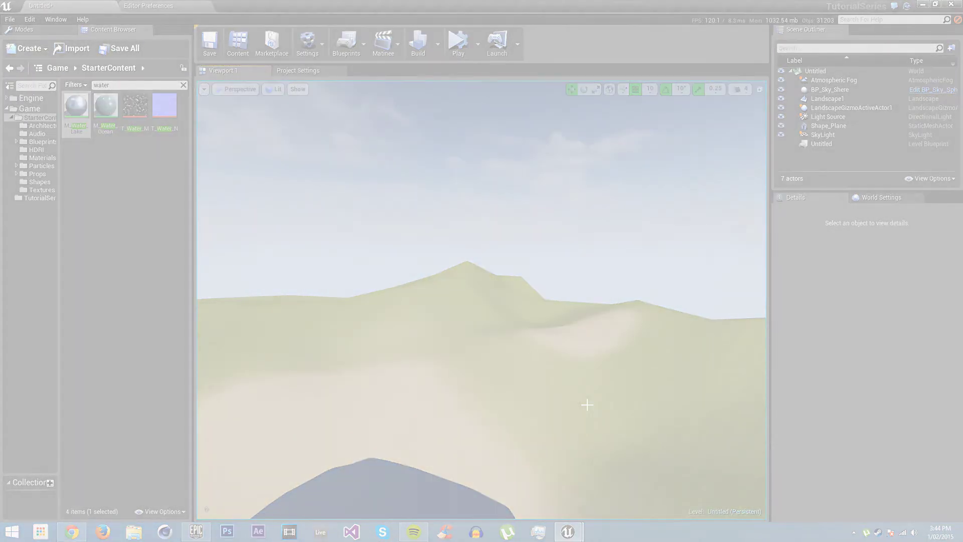